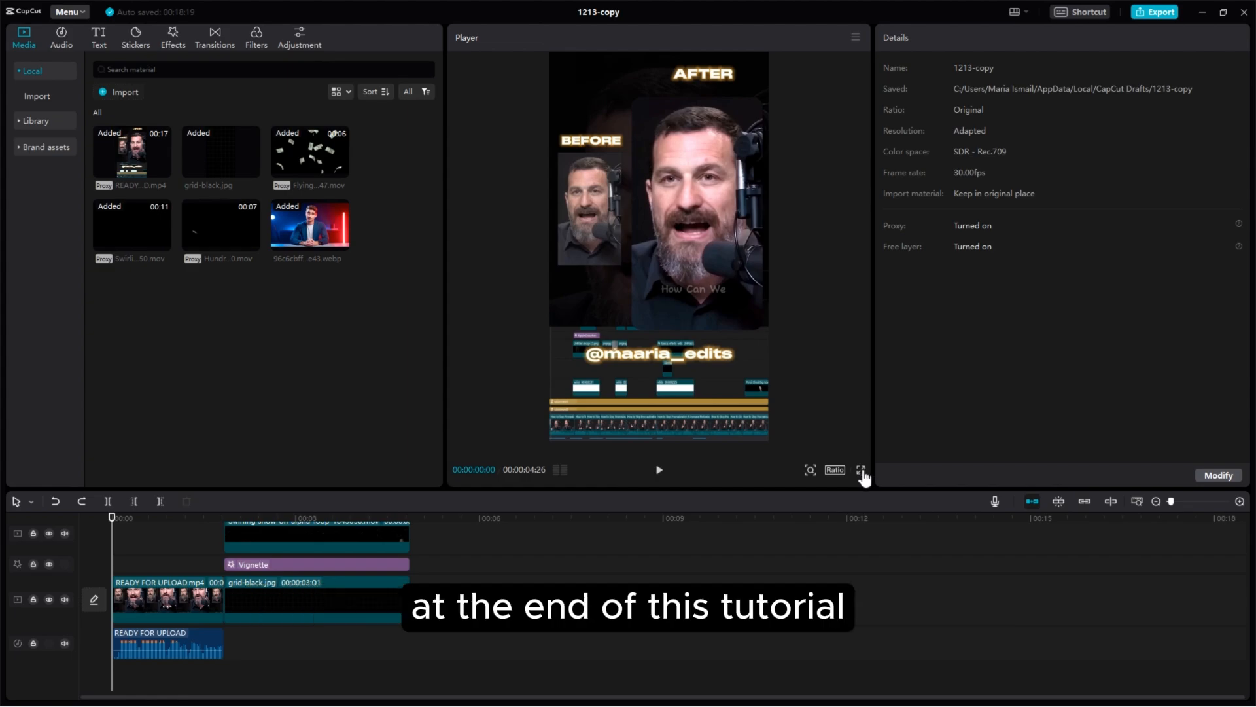
Step: Preview the before-and-after clip and the title hook in full screen, and play the rest in the normal player
left_click(863, 473)
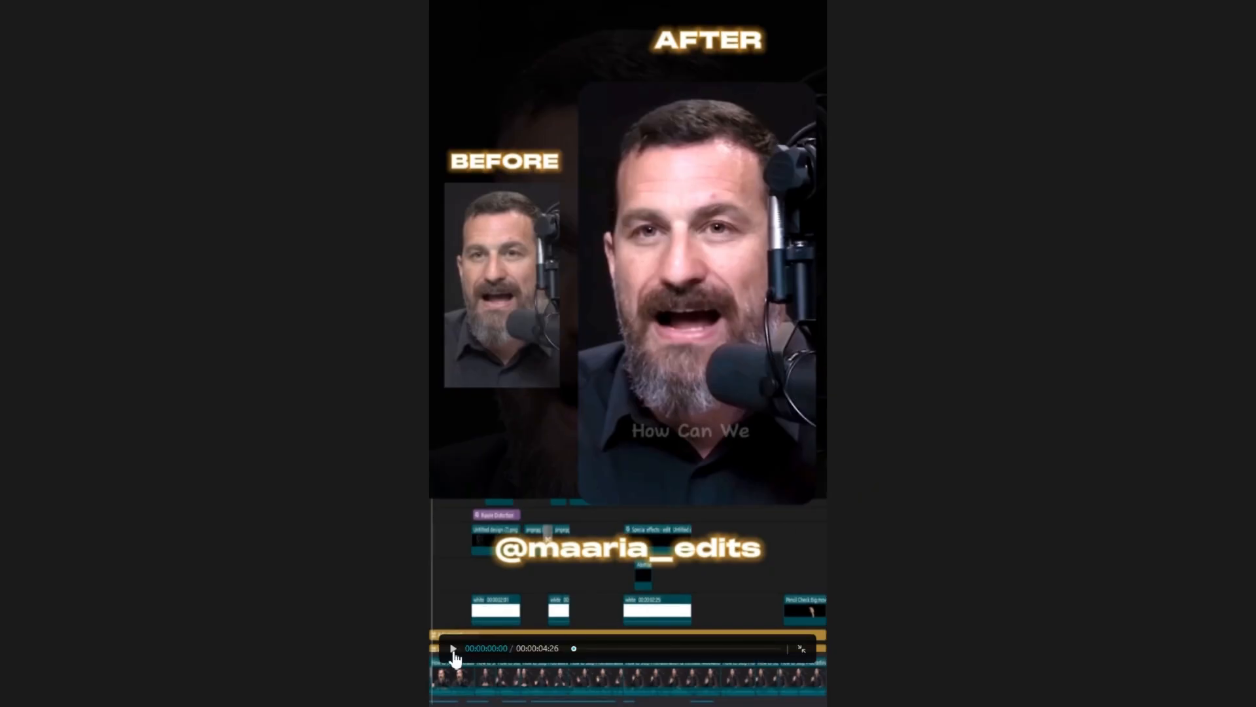
left_click(453, 649)
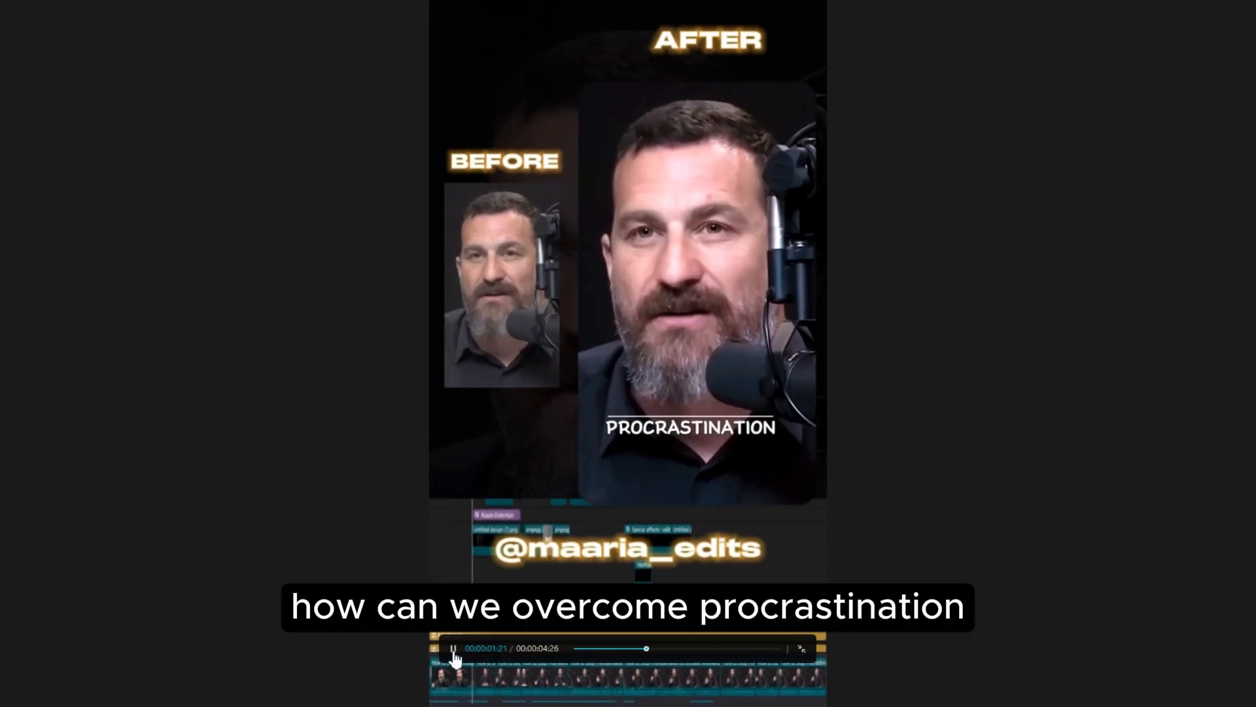
left_click(452, 649)
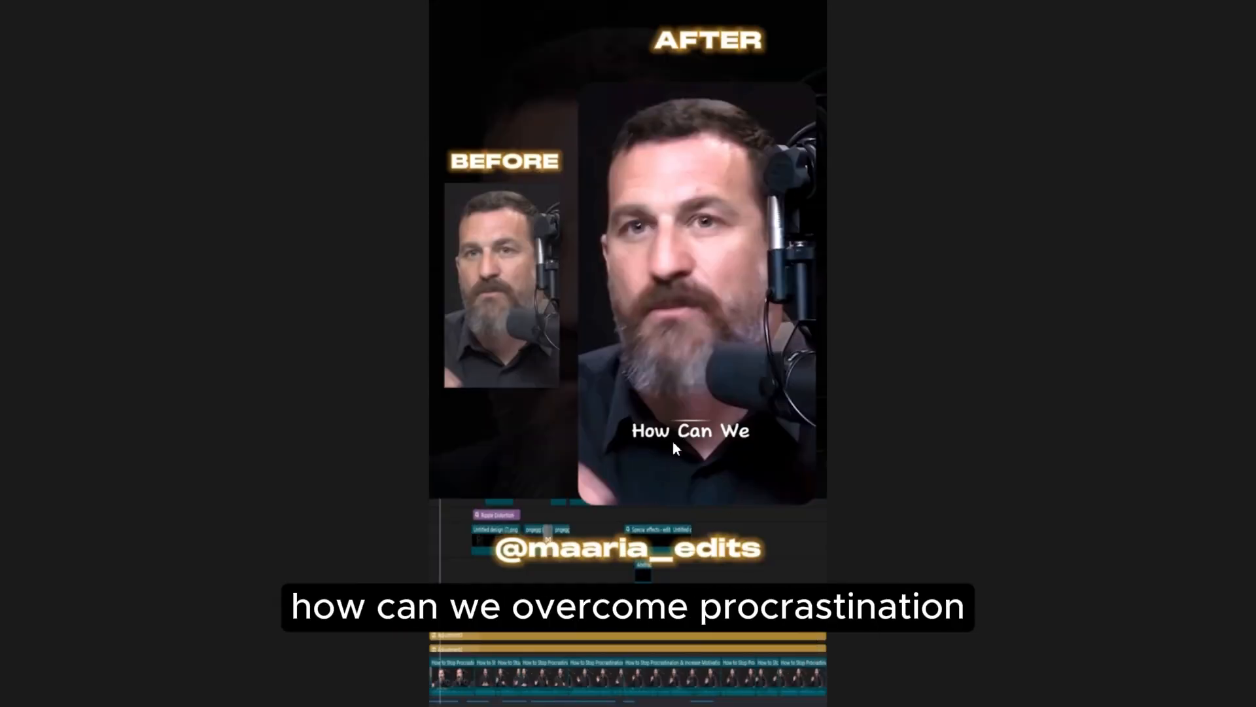
left_click(452, 648)
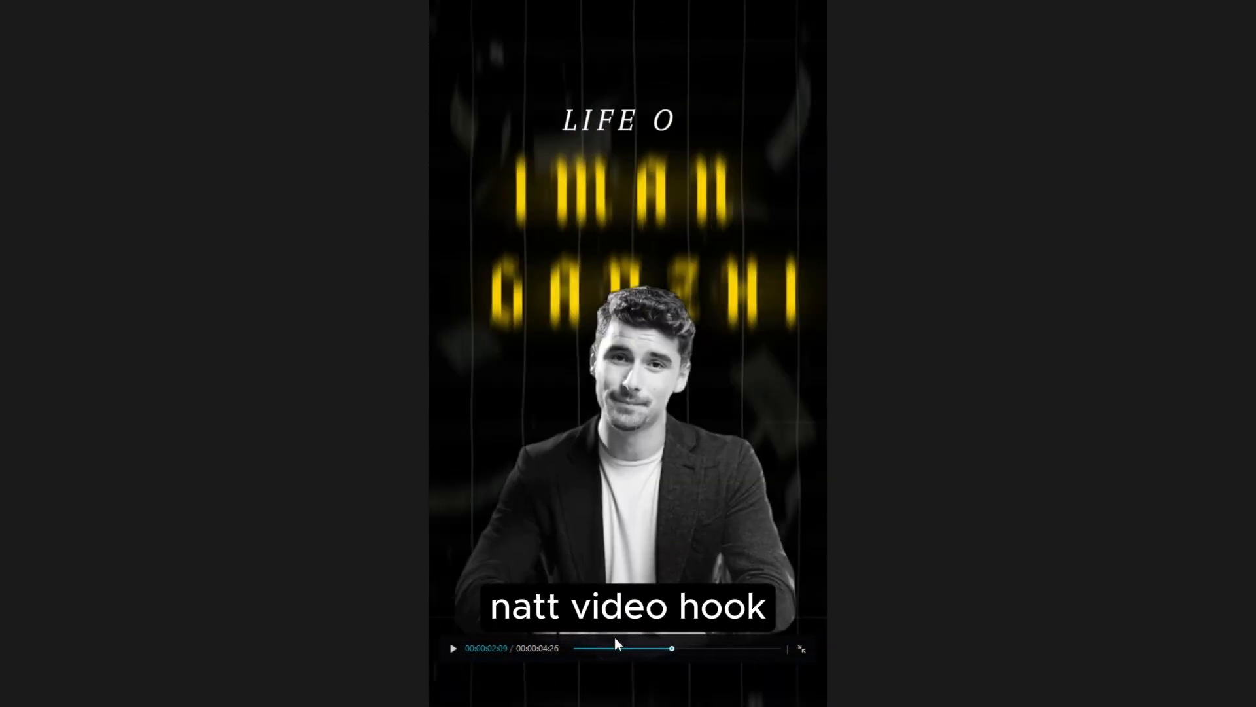
key("Escape")
left_click(660, 470)
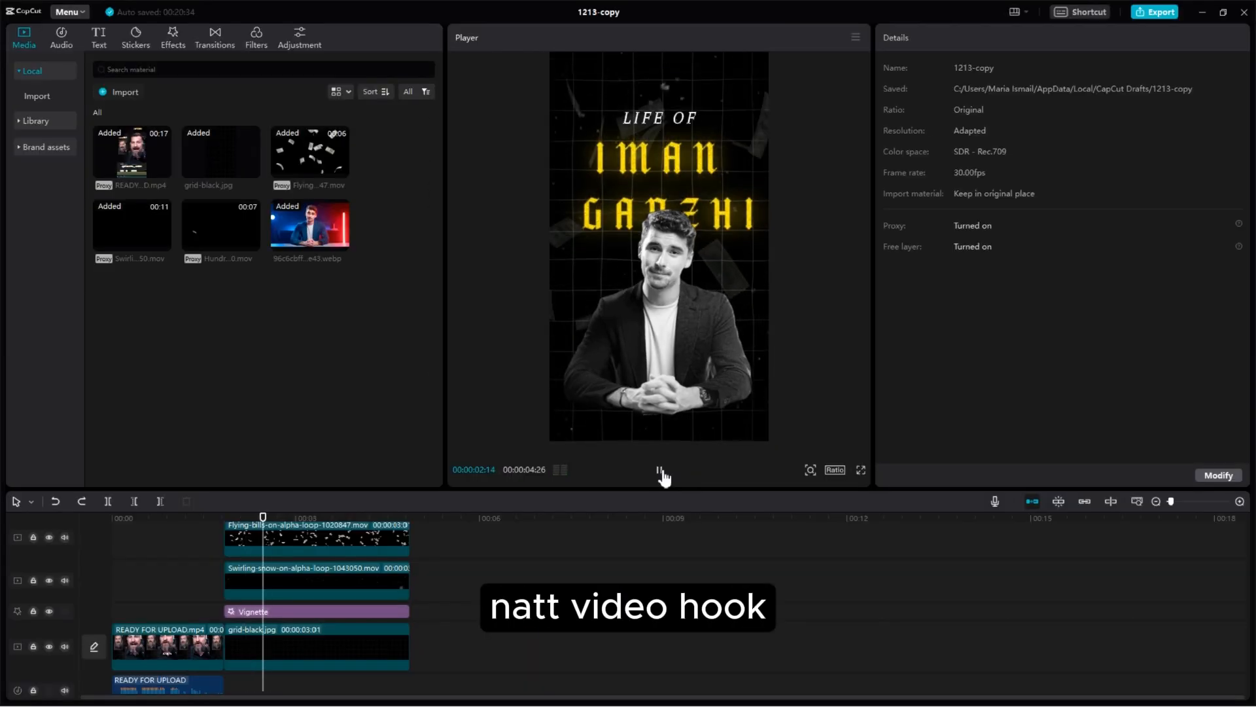
left_click(661, 470)
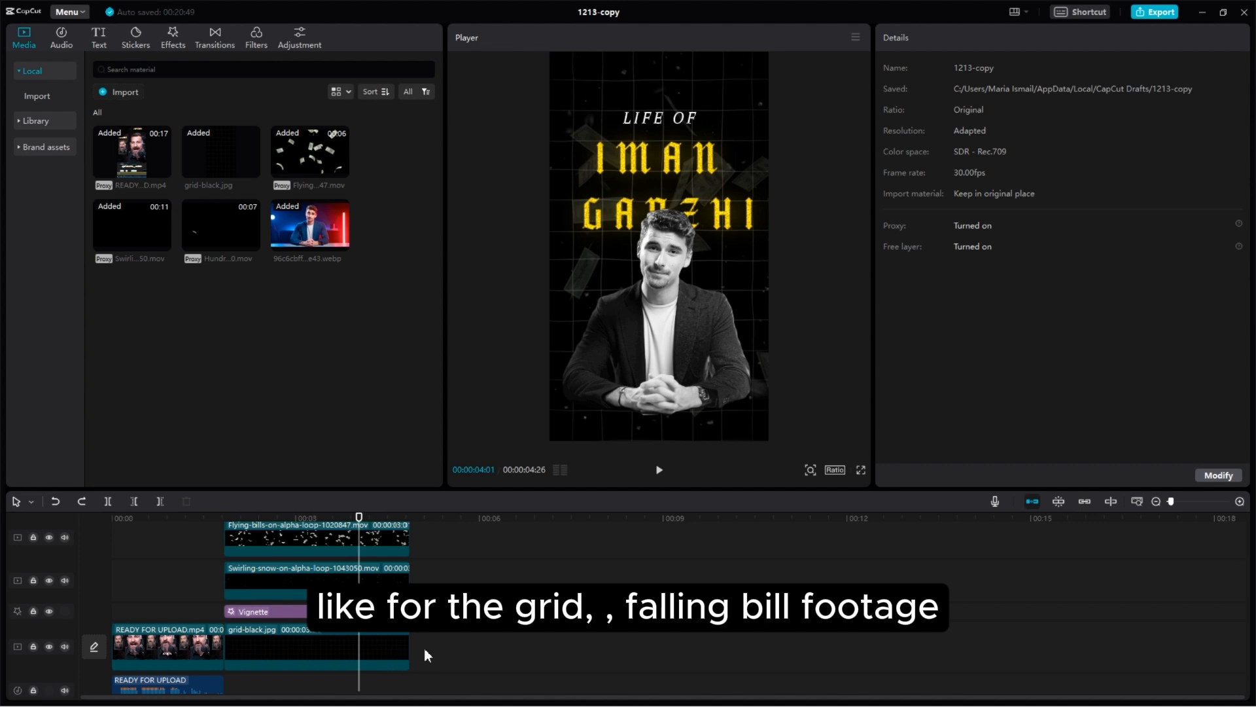
Step: Move all the title hook's clips and its Vignette effect along the timeline to start at about 12 seconds
left_click_drag(431, 656, 263, 512)
scroll(292, 583, "down", 5)
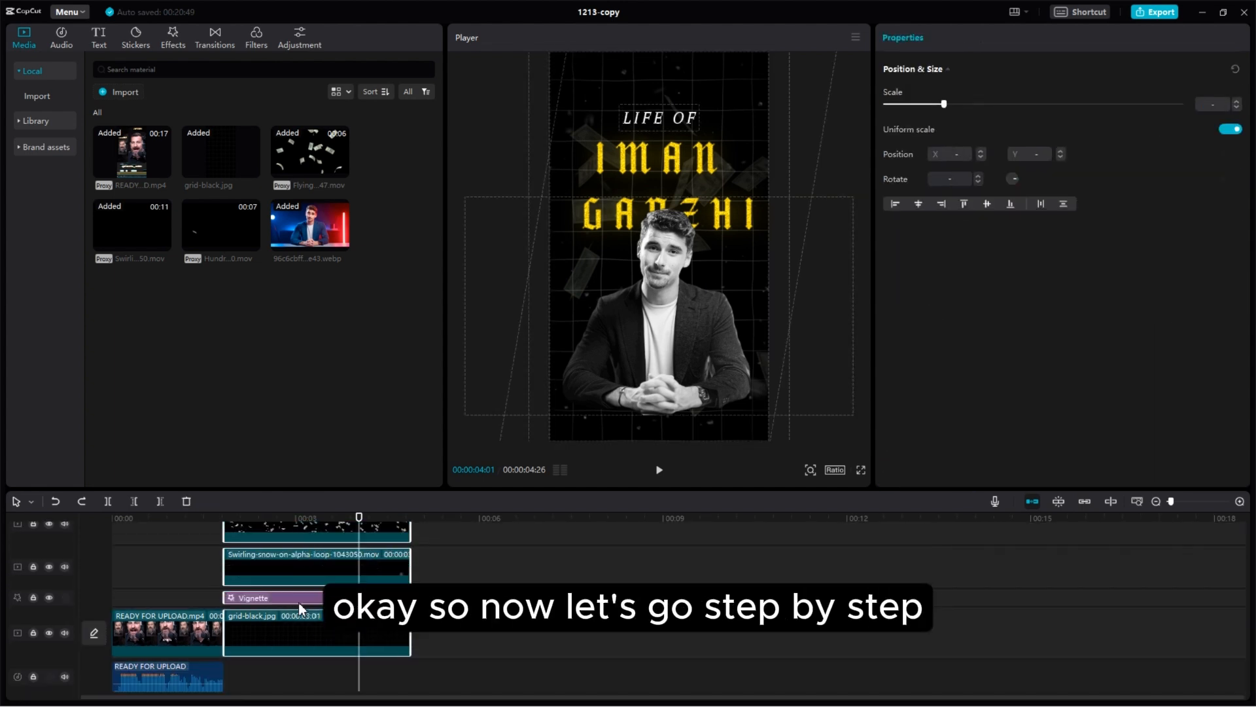
mouse_move(261, 602)
left_mouse_down()
mouse_move(727, 602)
mouse_move(262, 602)
left_mouse_up()
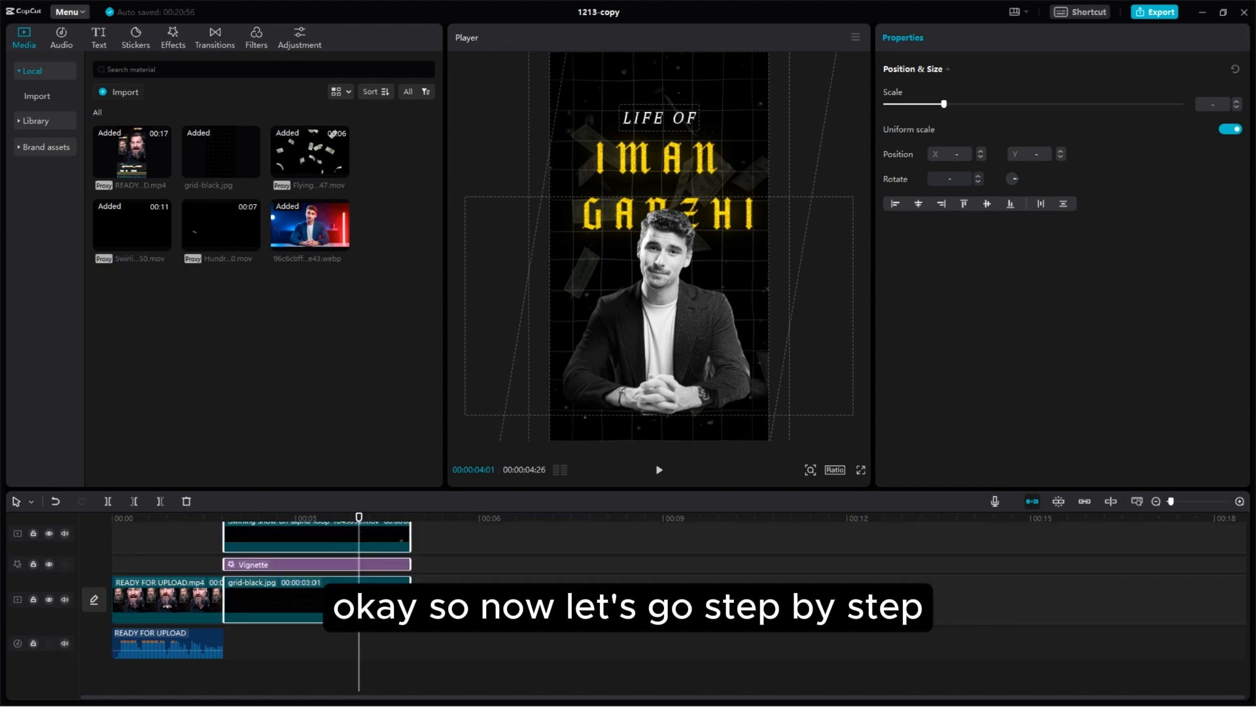
left_click_drag(378, 597, 1096, 572)
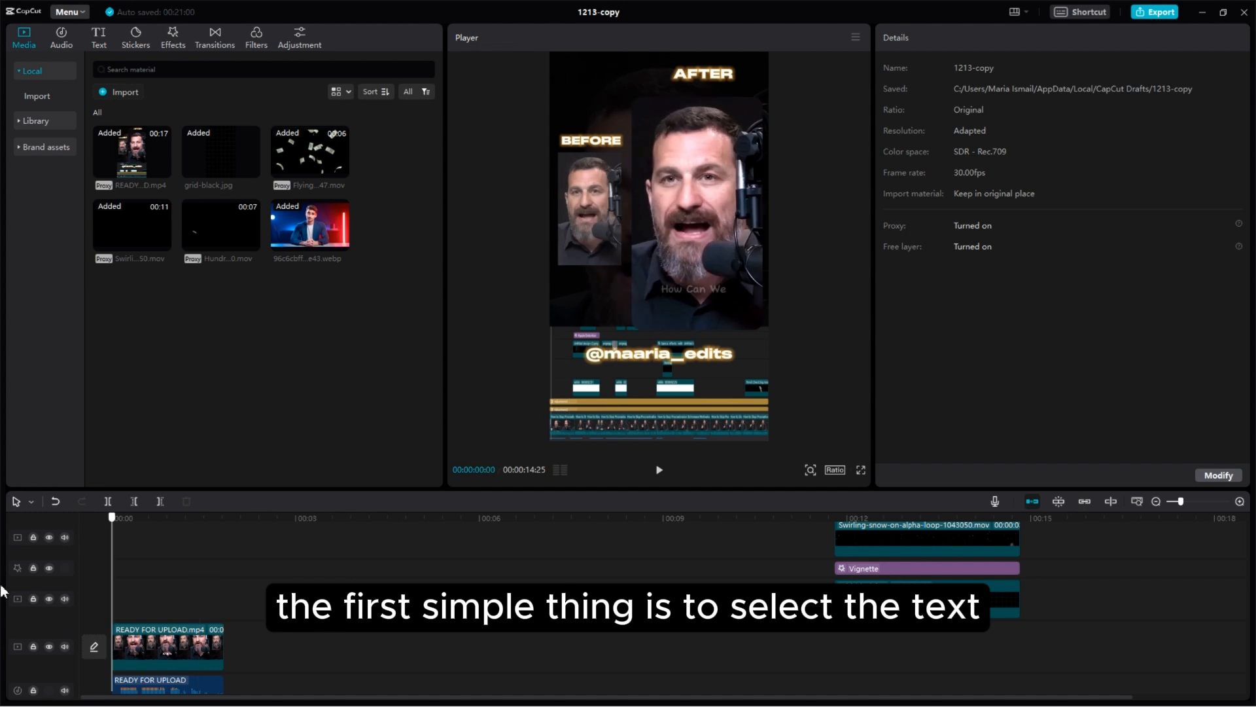
Step: Generate auto captions from the video's speech with the language set to Chinese
left_click_drag(1180, 501, 1195, 501)
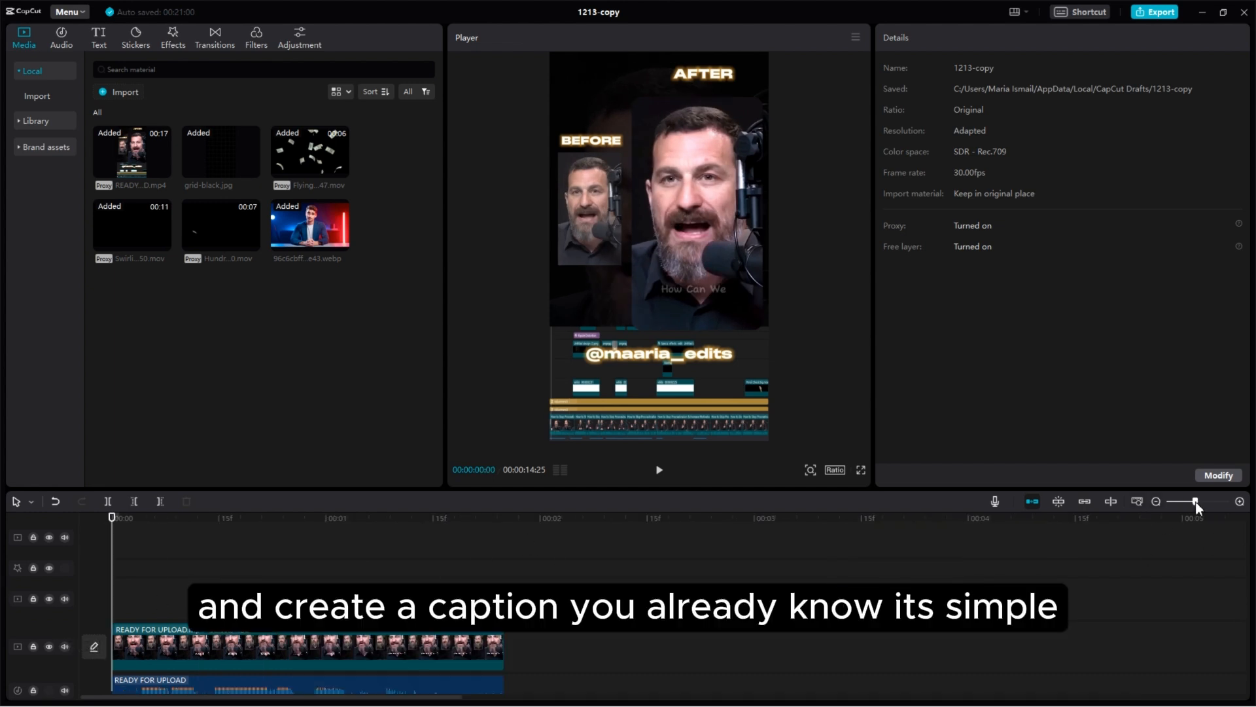
left_click(98, 38)
left_click(290, 336)
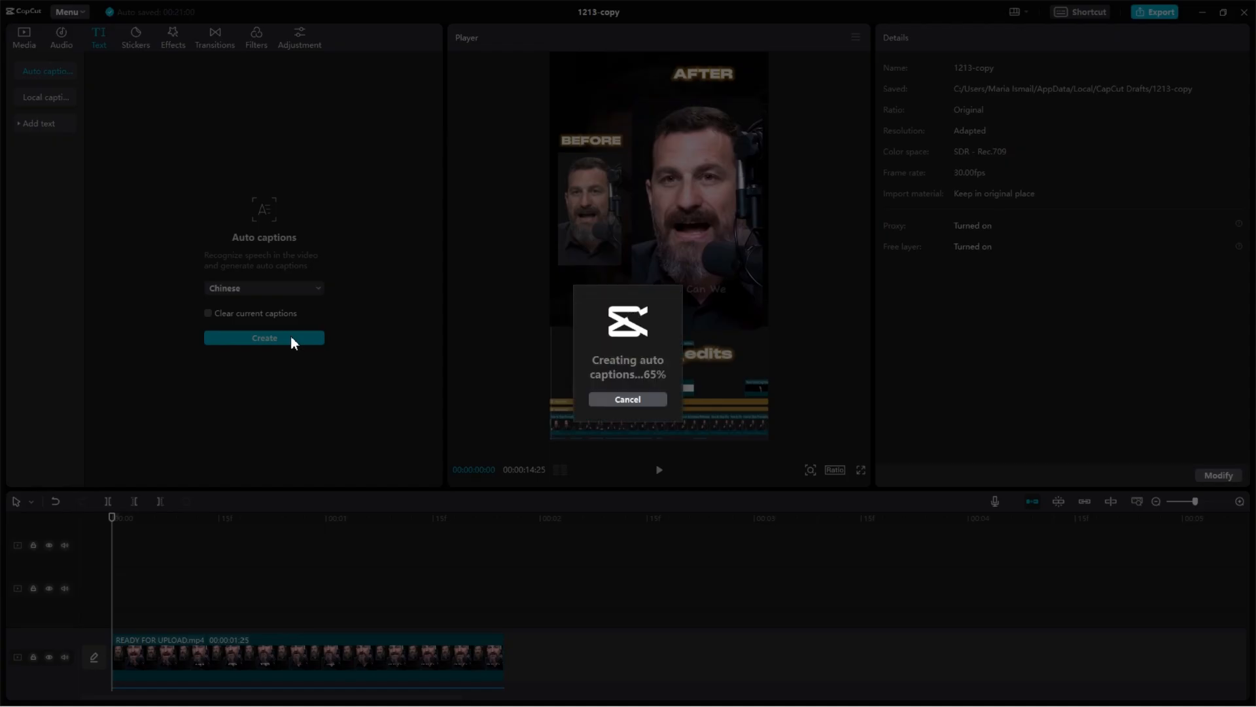
Step: Hide the main video track and move the caption up to near the middle of the frame
left_click_drag(194, 526, 215, 561)
left_click(47, 657)
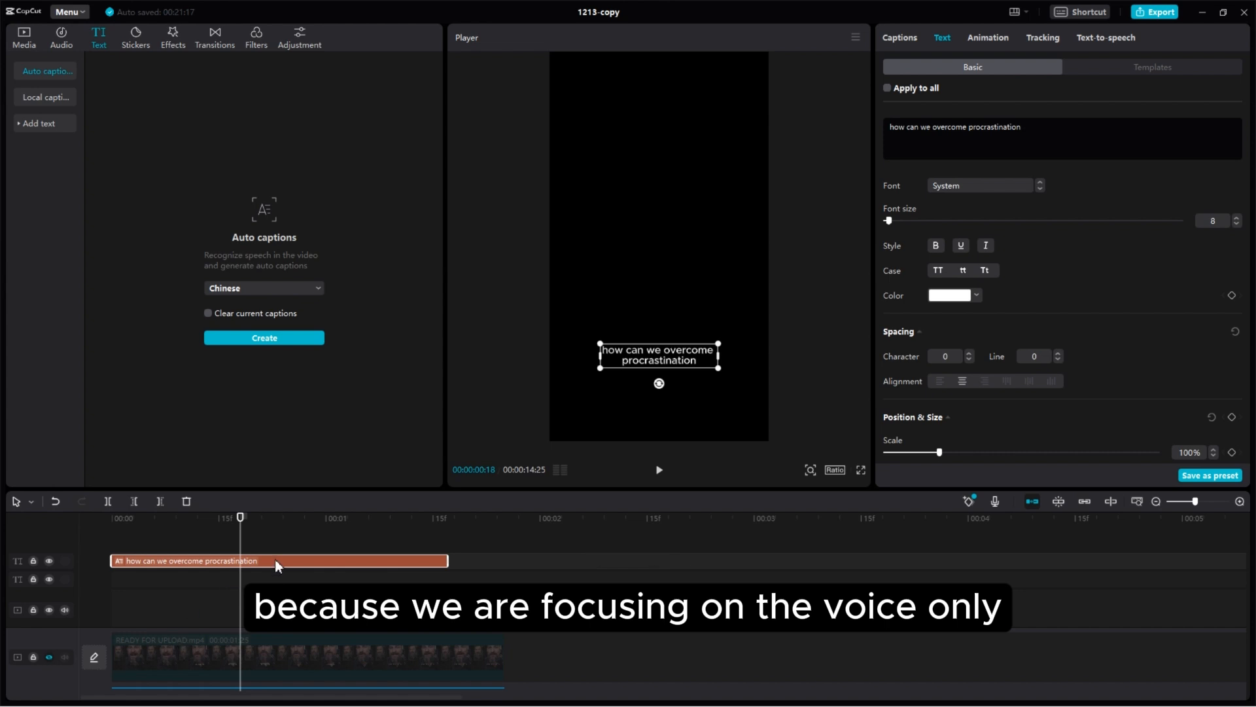
left_click_drag(645, 363, 654, 255)
left_click_drag(112, 522, 185, 535)
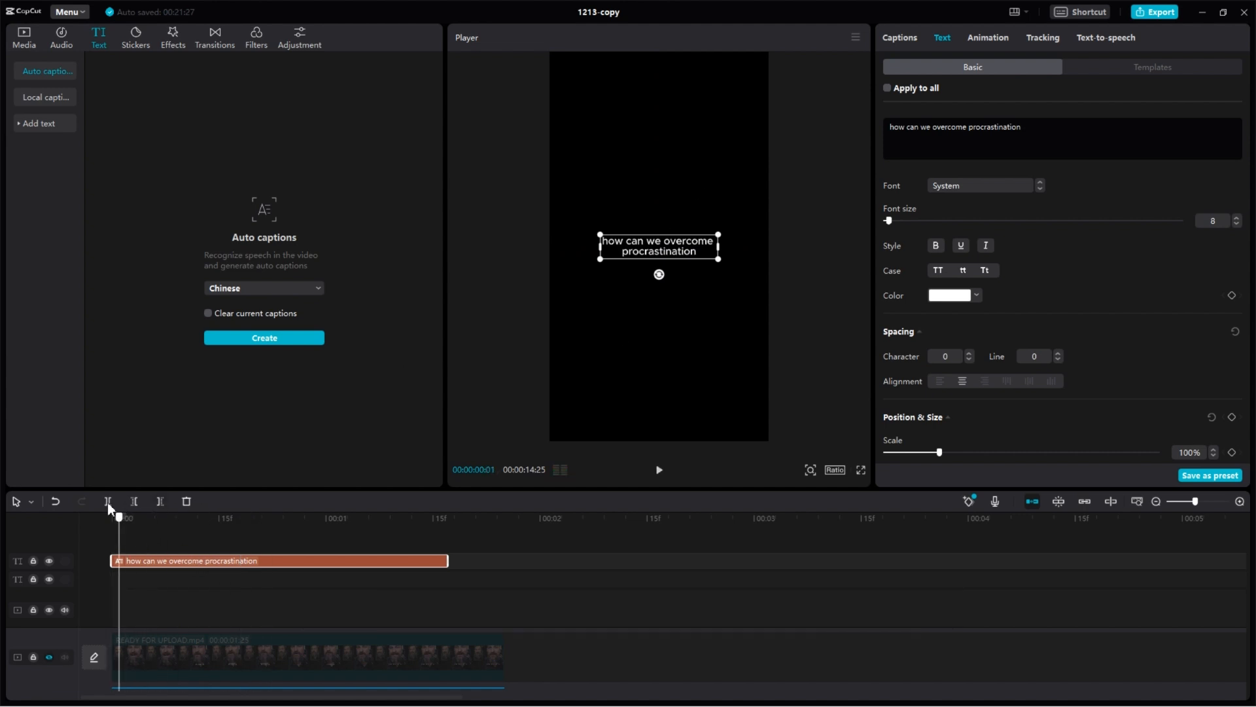
Step: Split the caption into three separate captions: "how can we", "overcome" and "procrastination"
left_click(899, 37)
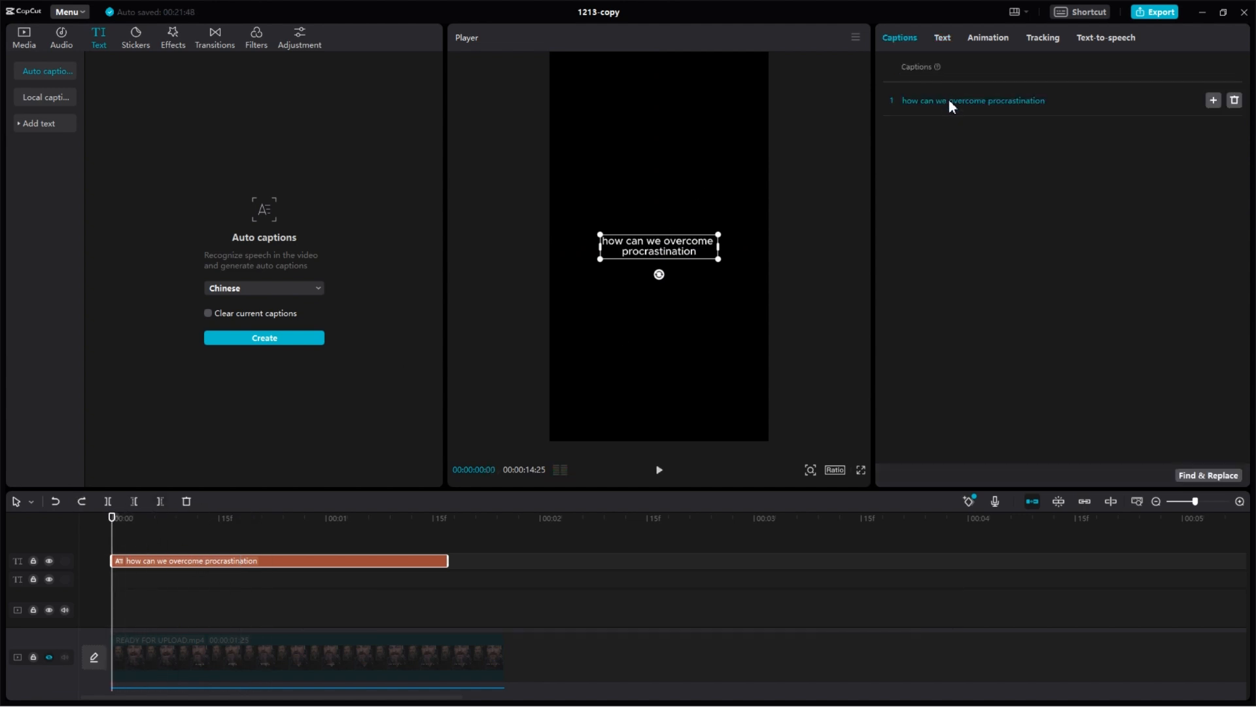
left_click(949, 101)
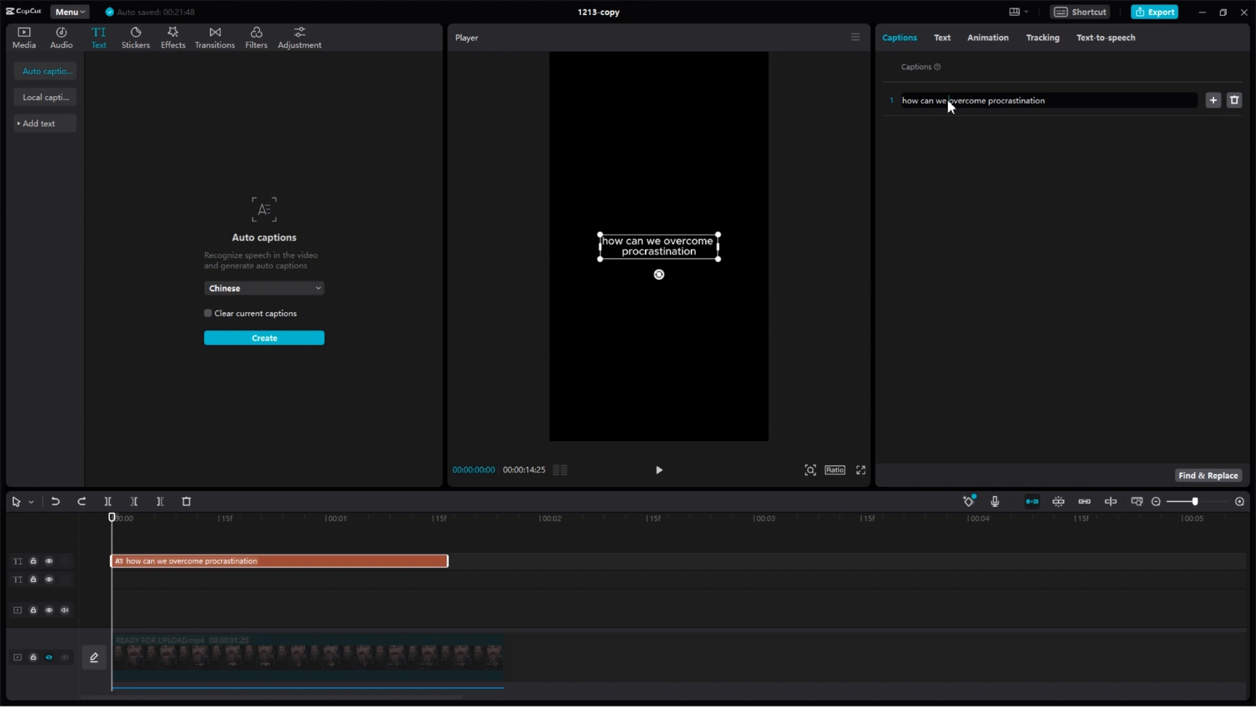
key("Return")
left_click(939, 132)
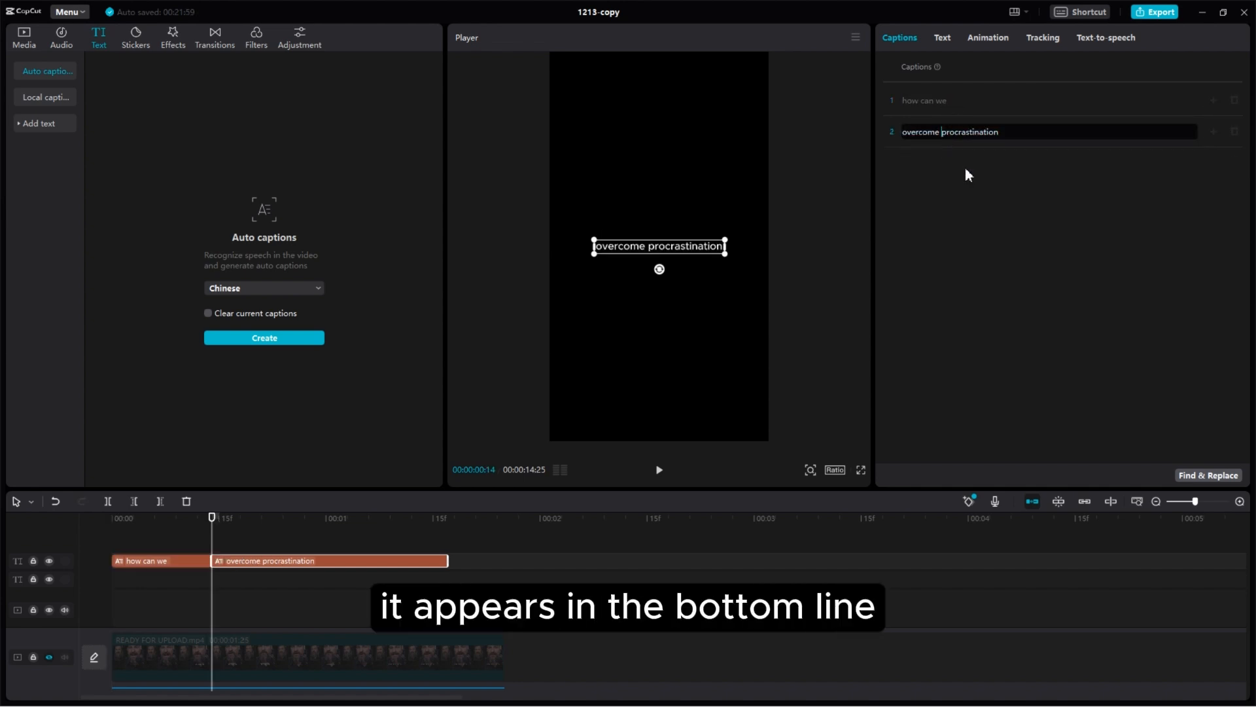
key("Return")
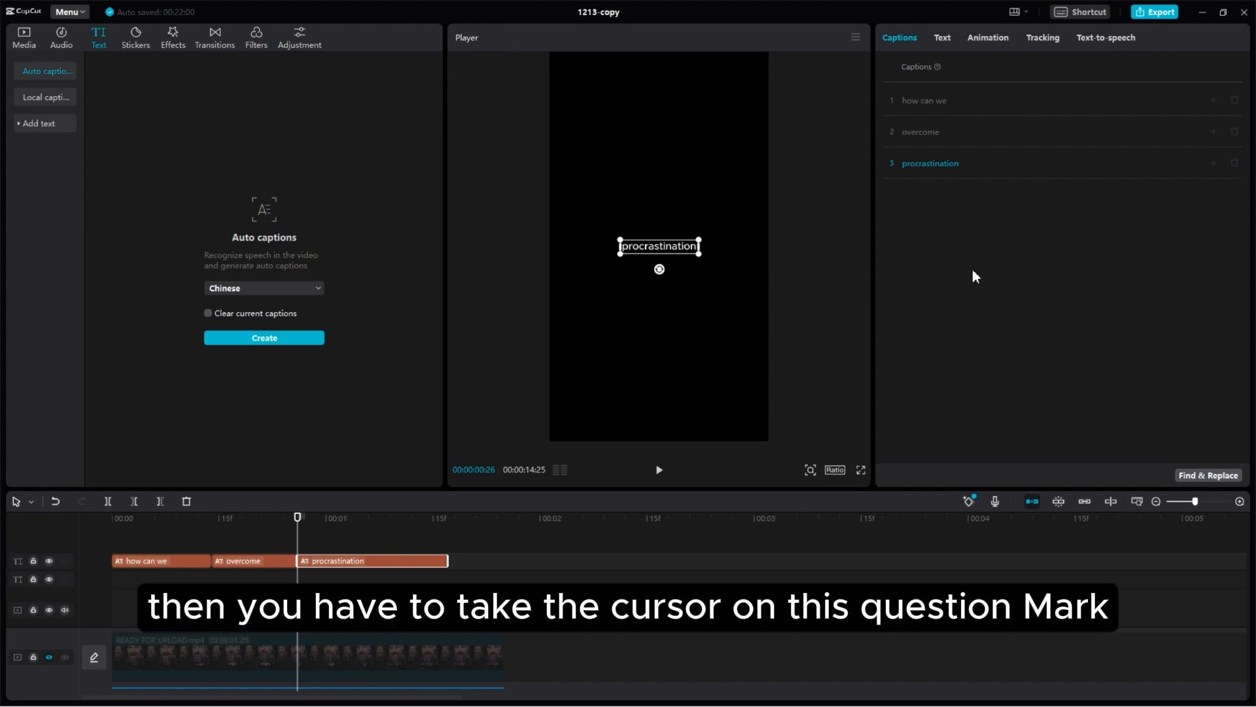
mouse_move(938, 65)
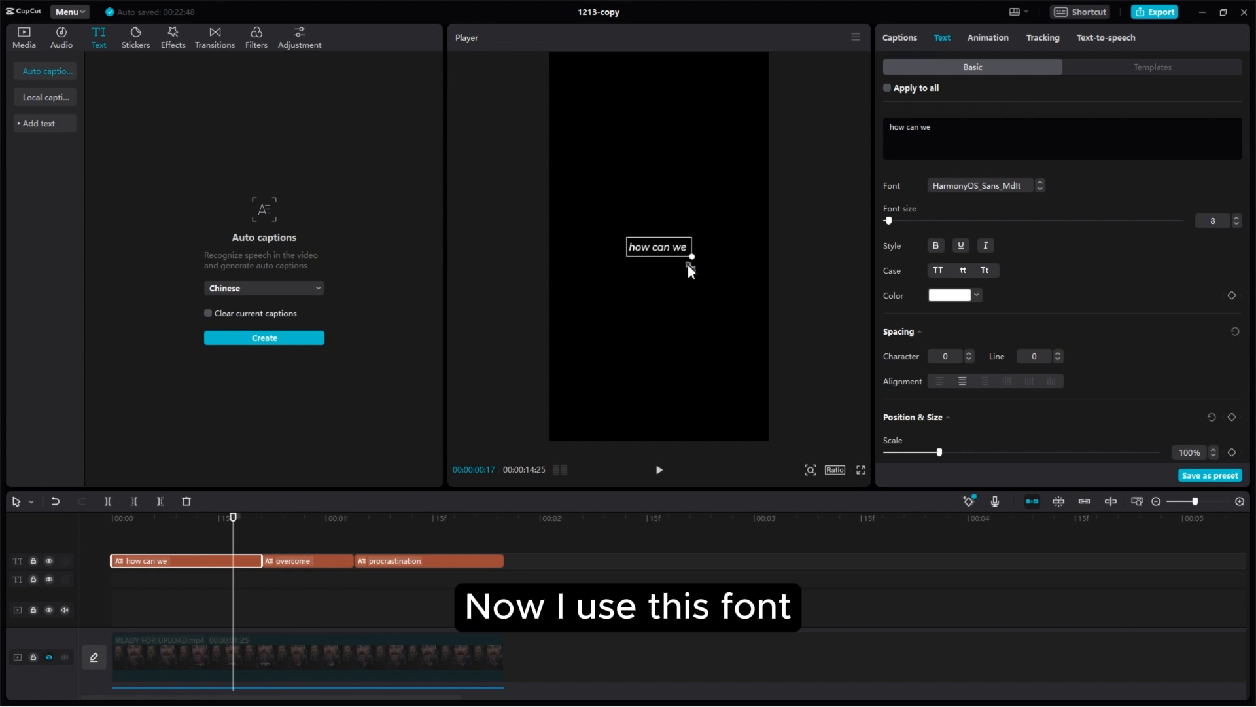
Step: Set the "how can we" caption to font size 10, enlarge it to 155% scale and change it to title case
left_click(1236, 218)
left_click(1237, 219)
left_click_drag(711, 266, 726, 272)
left_click(985, 271)
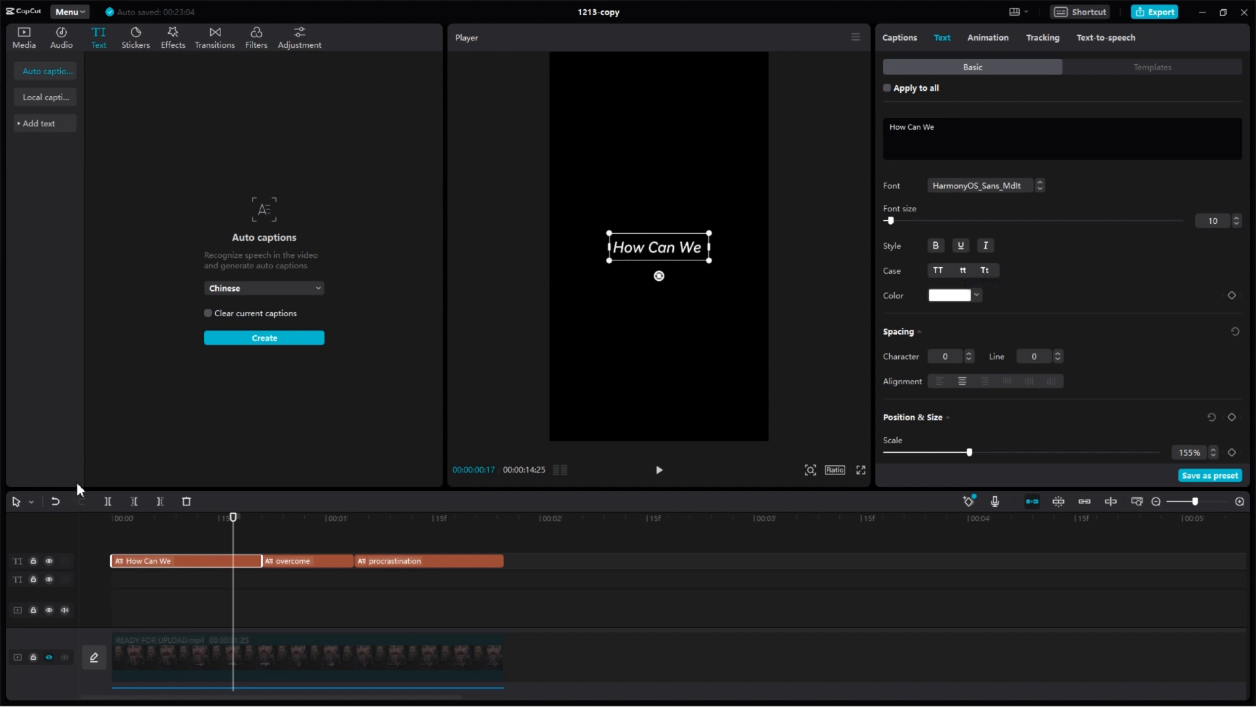
Step: Turn on Apply to all for the "How Can We" caption's text style and check the other captions on the timeline
left_click_drag(233, 518, 226, 543)
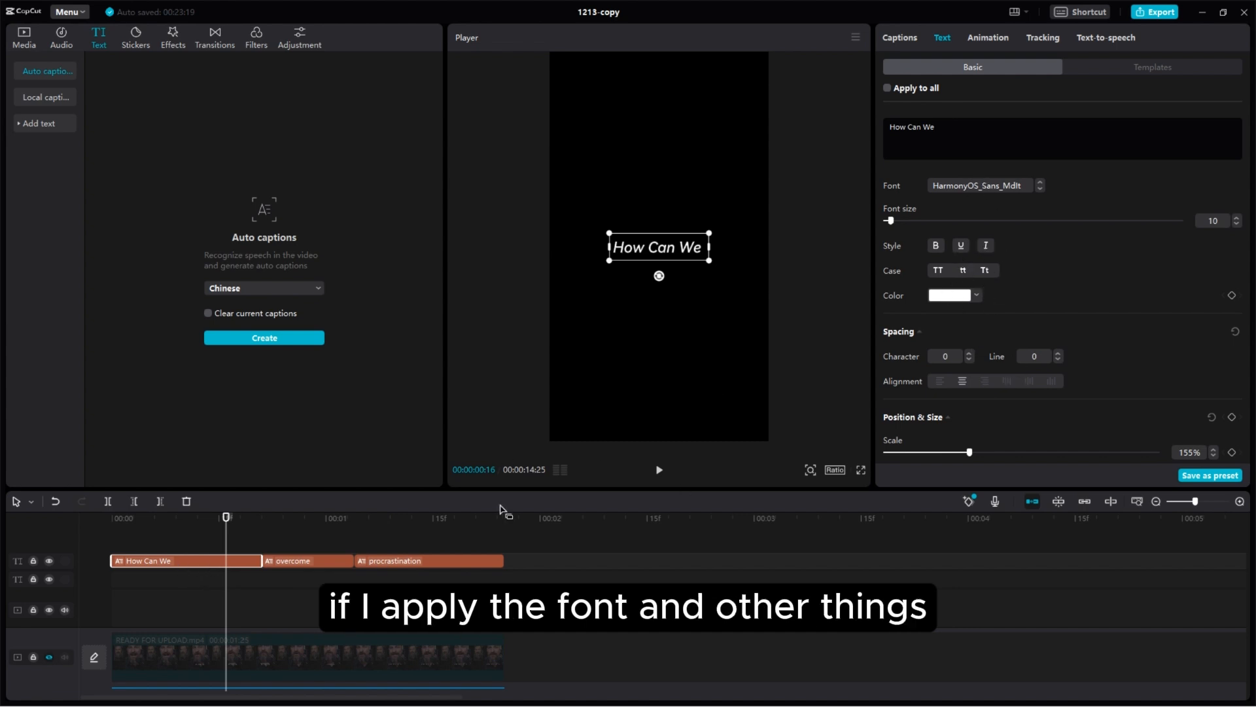
left_click(176, 540)
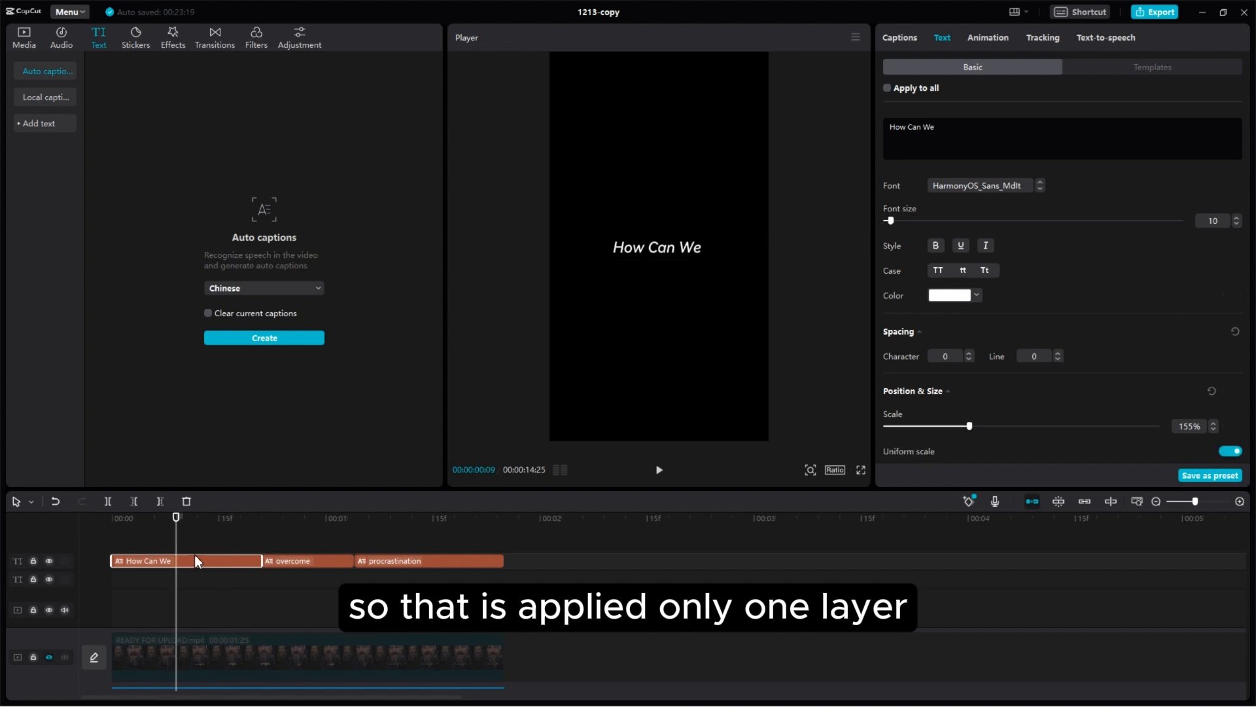
left_click(183, 559)
left_click(275, 548)
left_click(247, 559)
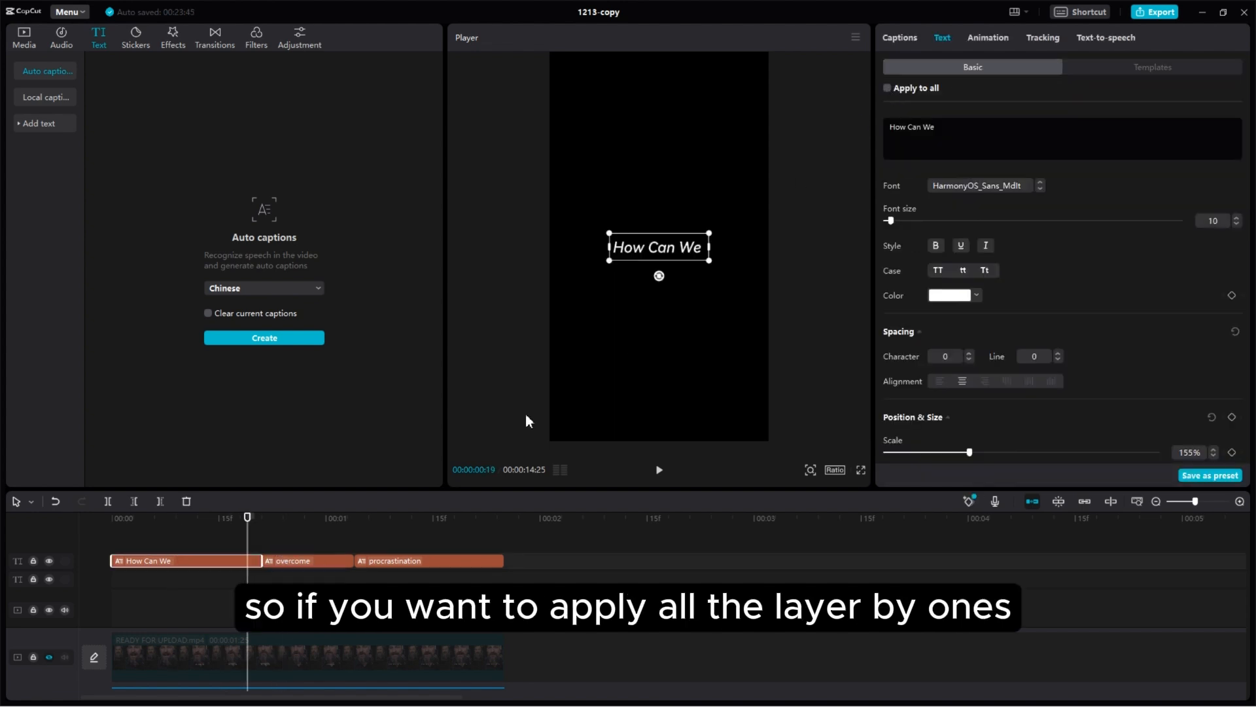
left_click(887, 87)
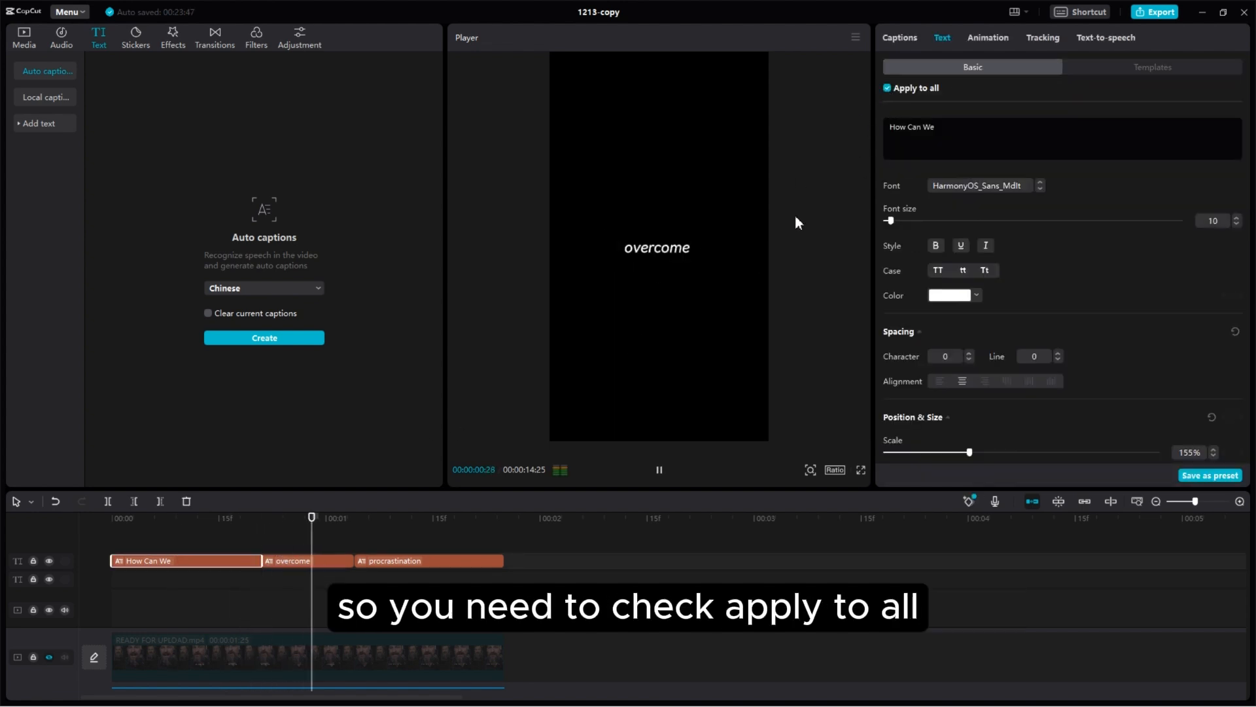
left_click(183, 542)
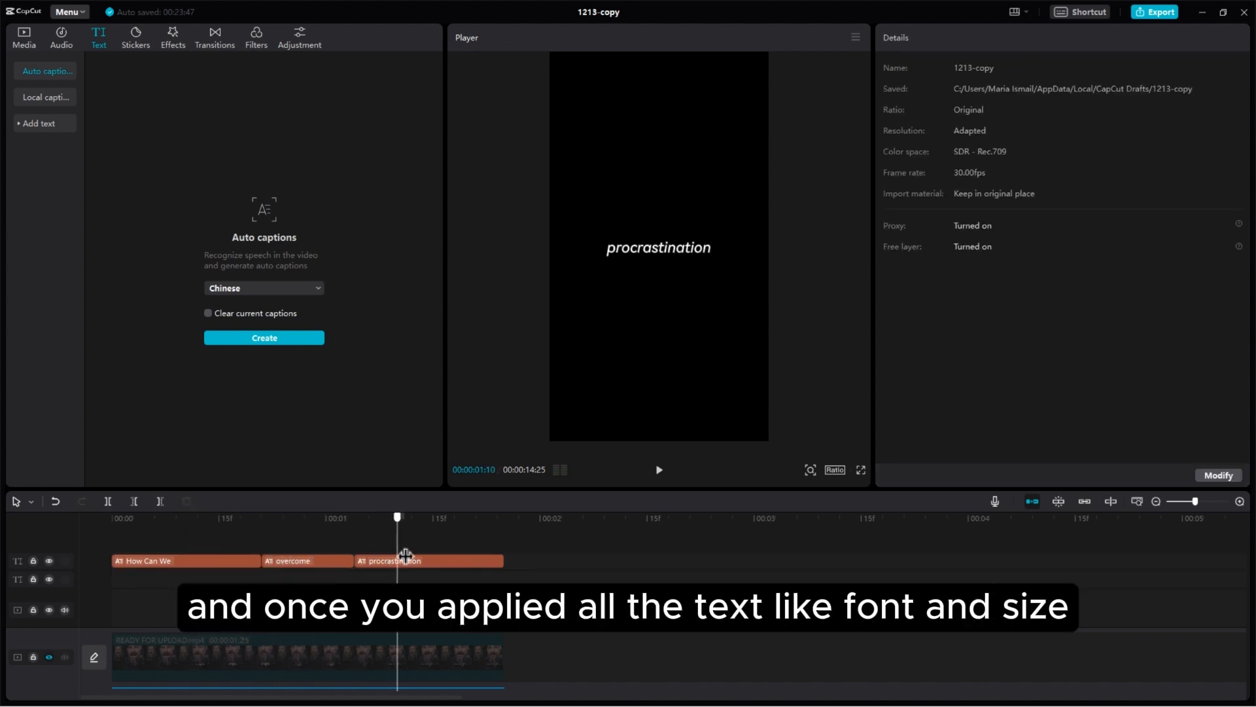
Step: Change the "overcome" and "procrastination" captions to title case
left_click(319, 560)
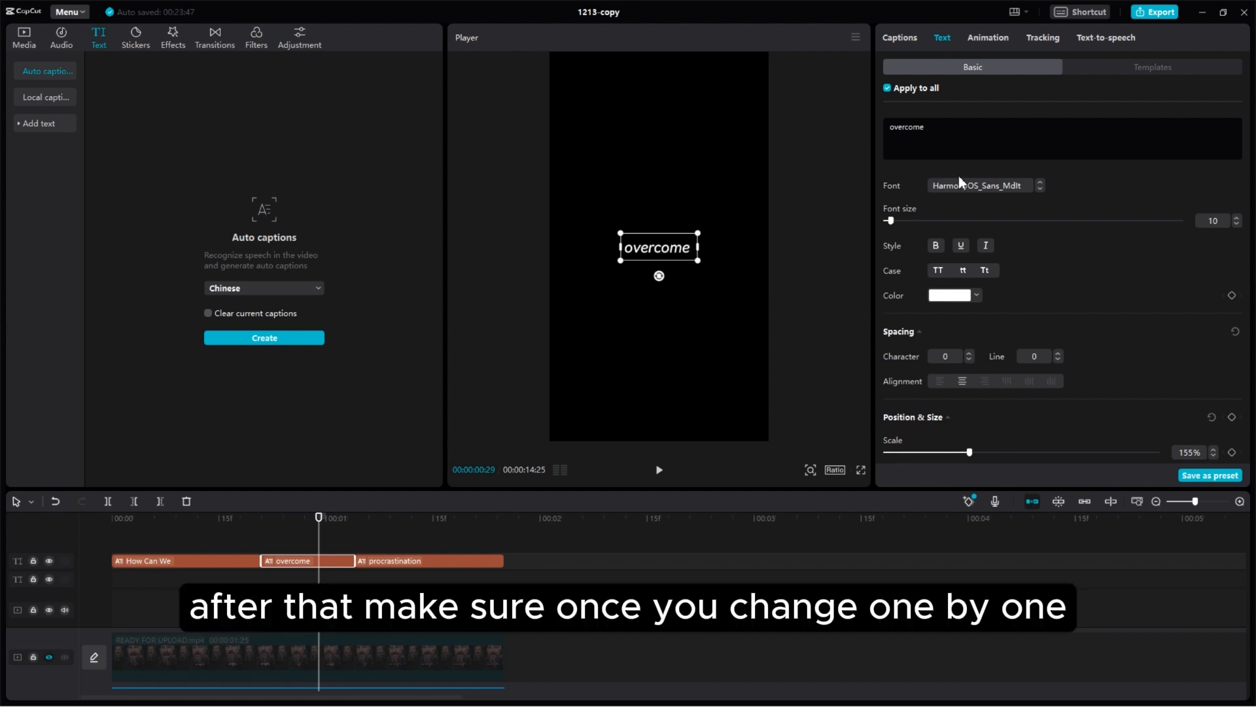
left_click(984, 271)
left_click(383, 560)
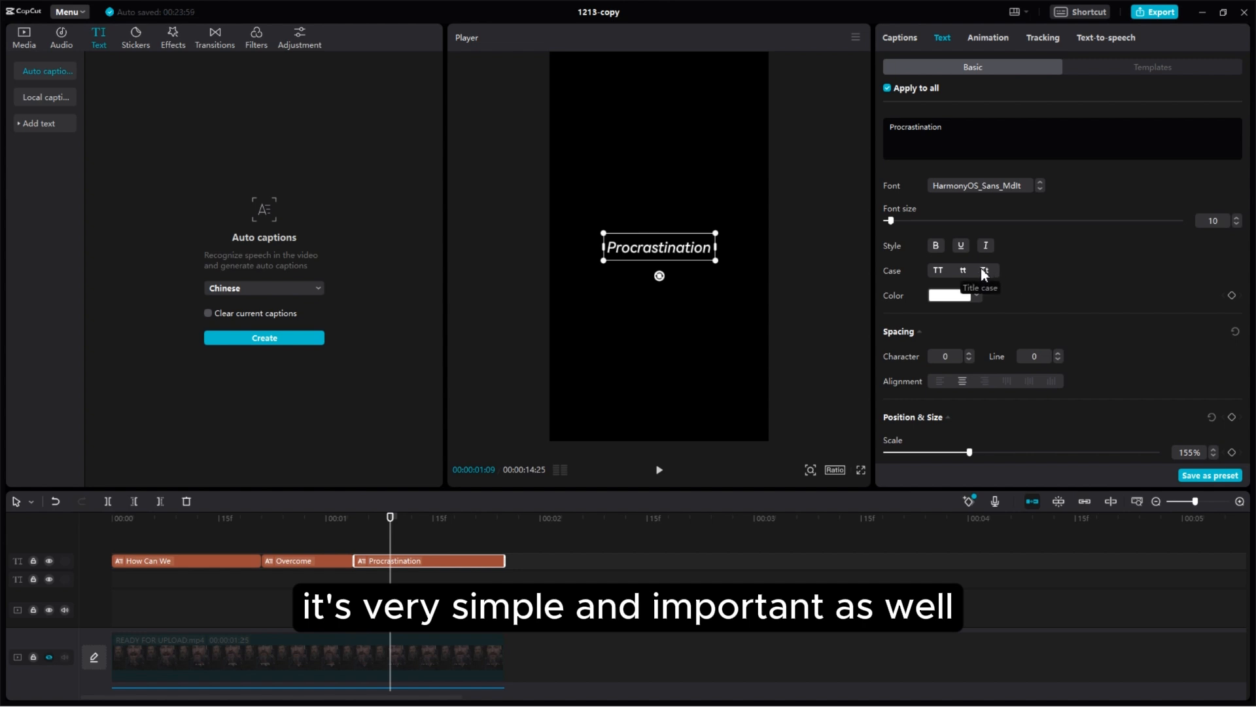
left_click(964, 269)
left_click(986, 269)
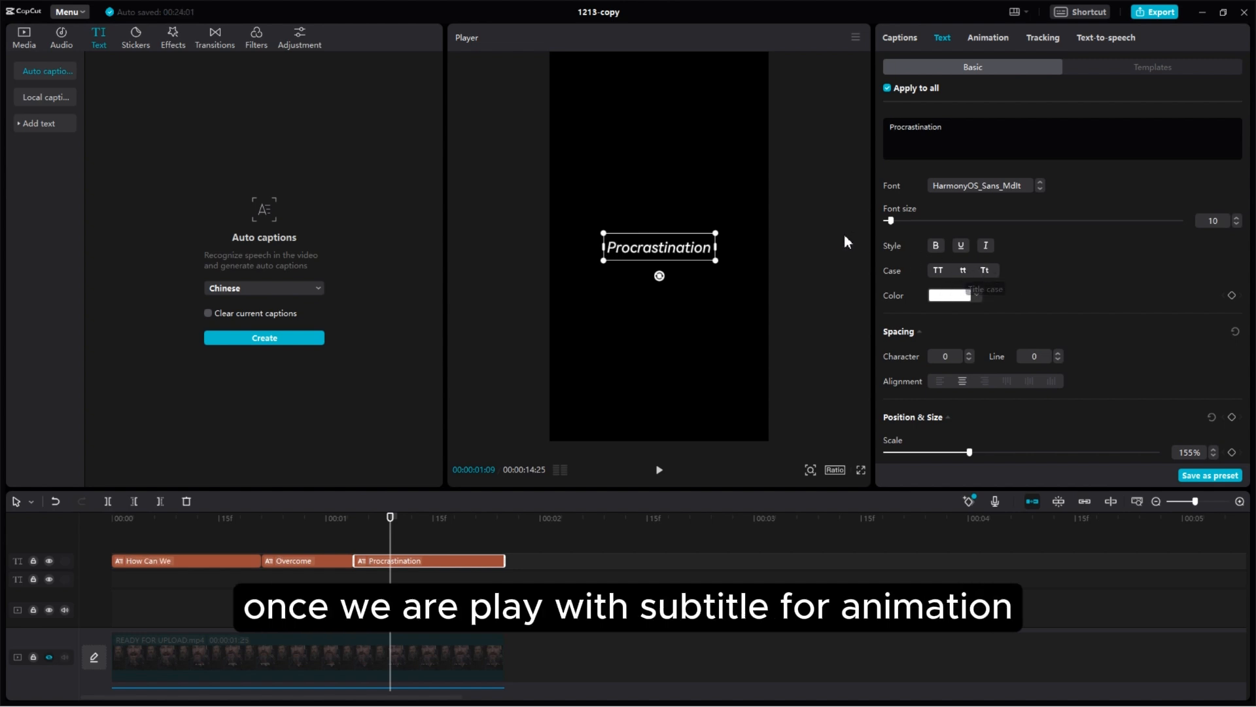
Step: Apply the Fade In animation with a 0.4 s duration to the "How Can We" caption and preview it from the start
left_click(143, 532)
left_click_drag(144, 532, 38, 528)
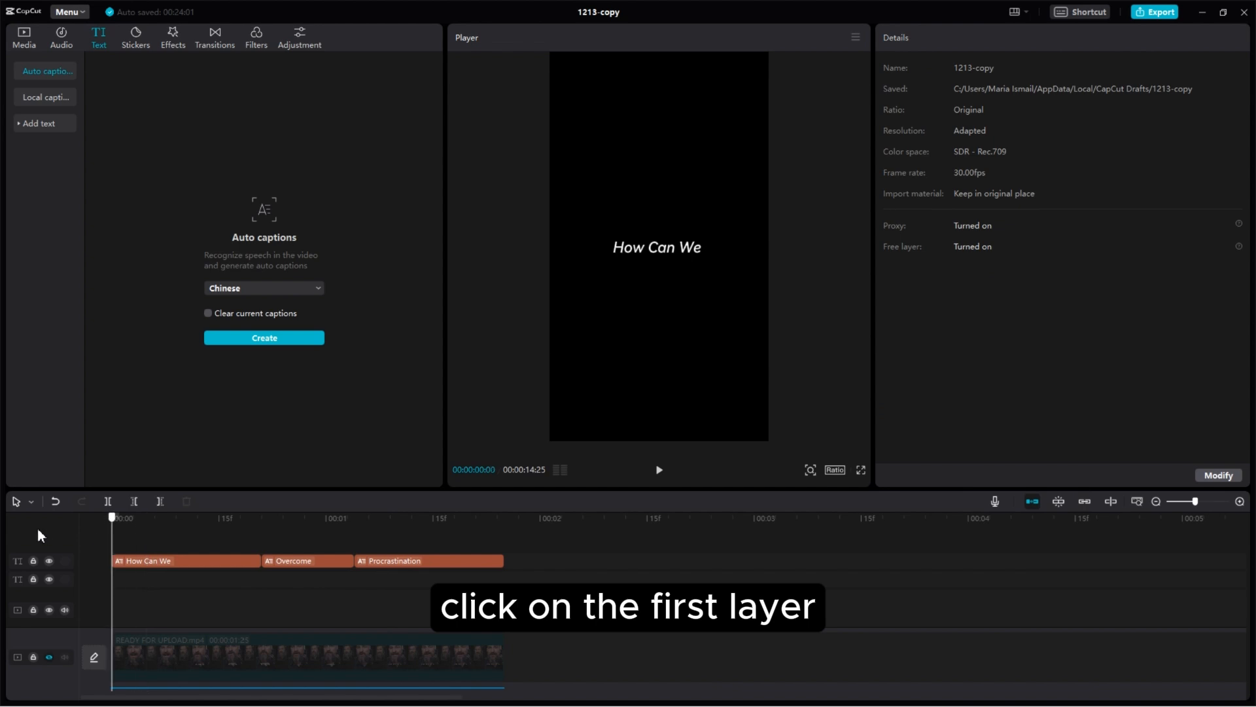
left_click(166, 562)
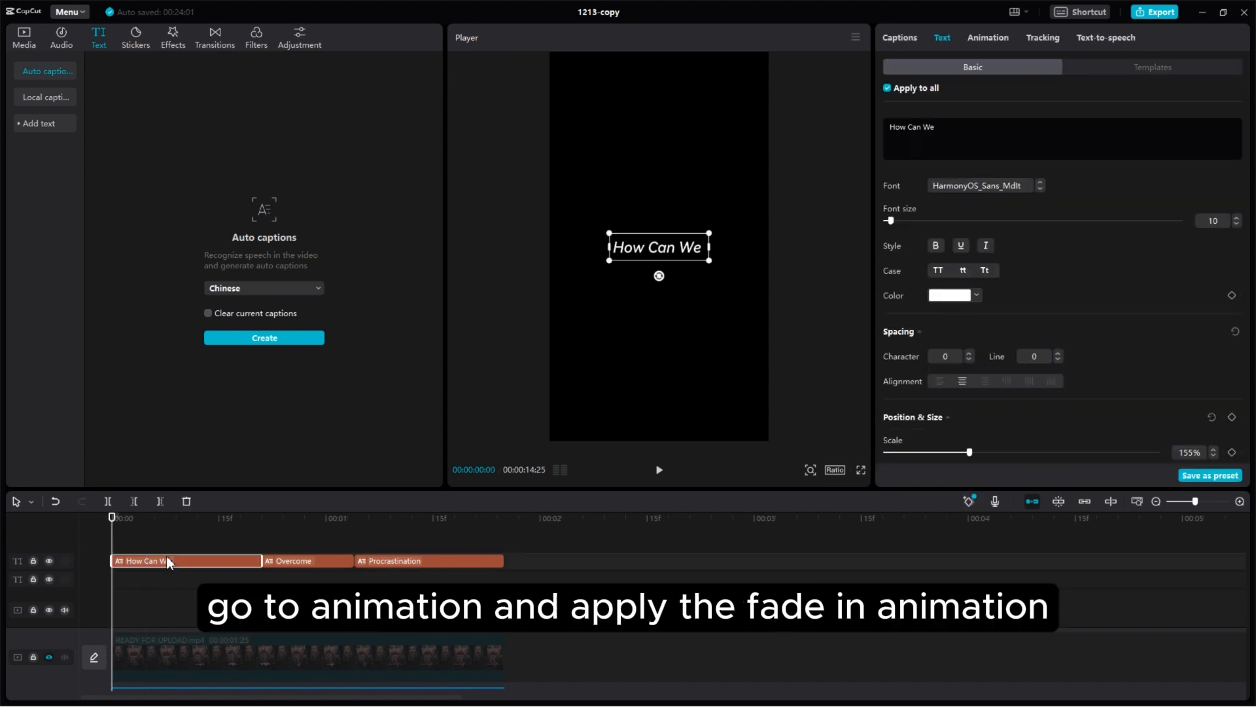
left_click(987, 38)
scroll(881, 147, "up", 4)
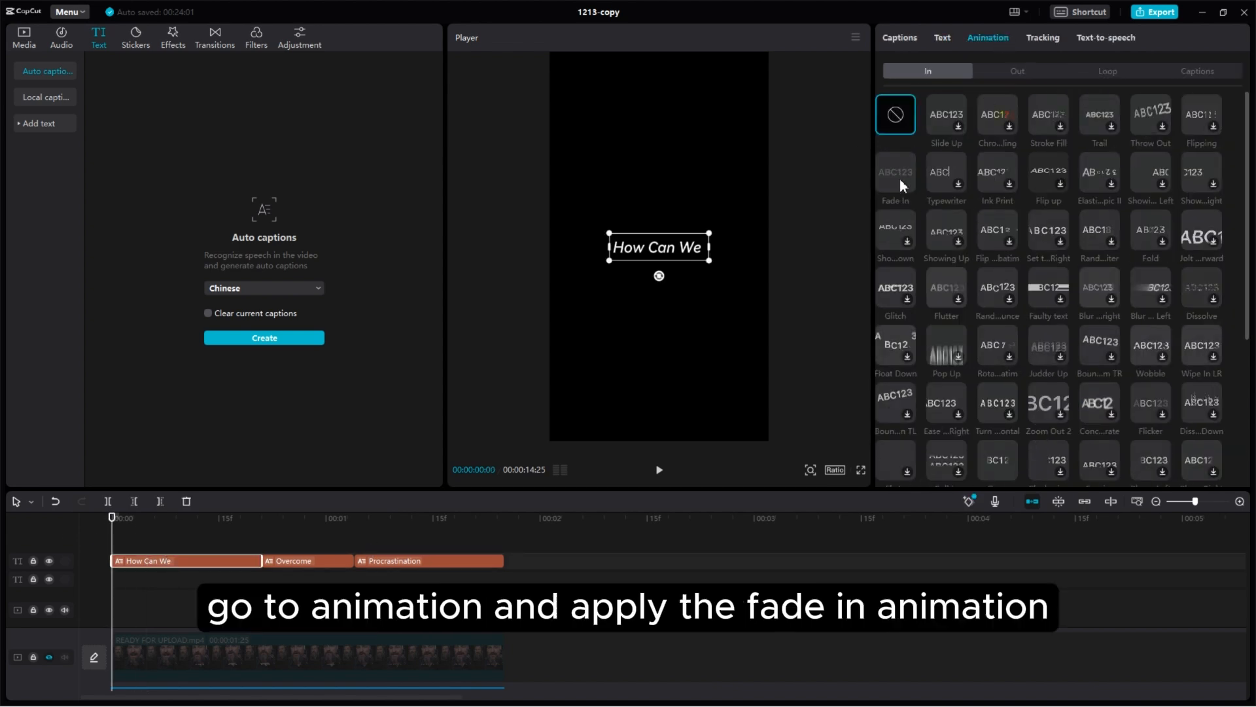
left_click(897, 173)
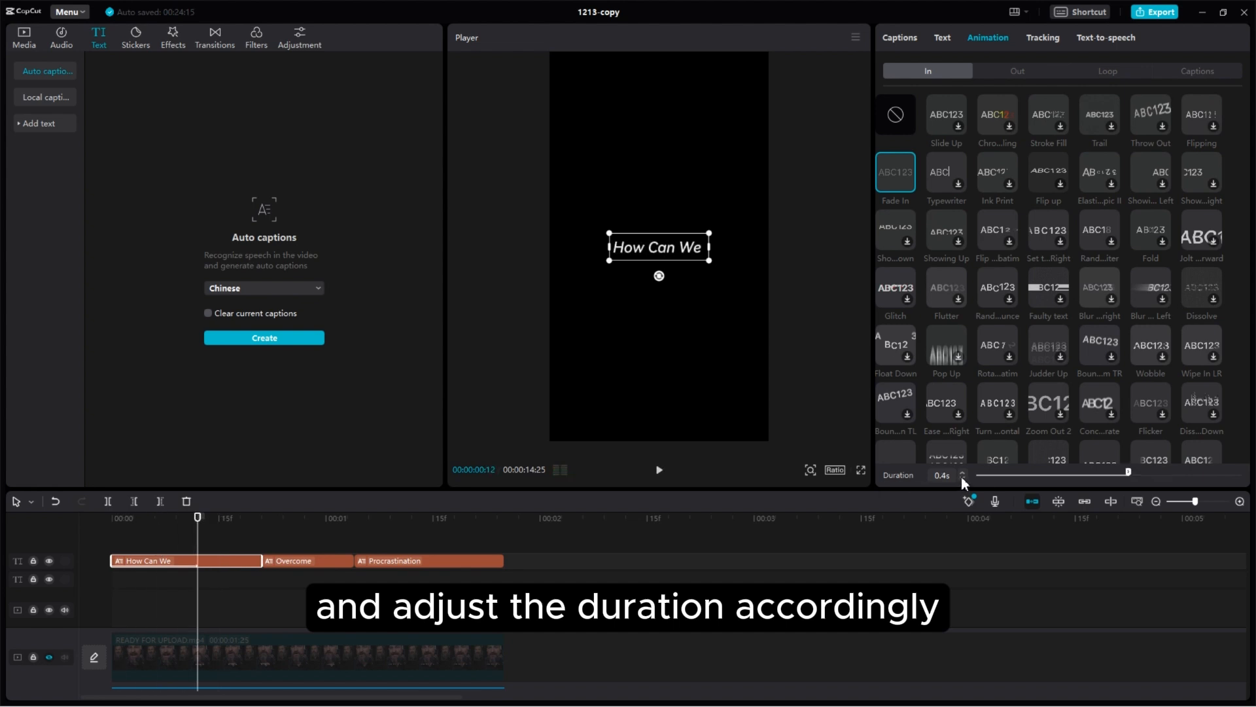
left_click_drag(146, 519, 83, 522)
key("space")
key("space")
left_click(183, 544)
left_click(217, 551)
Step: Duplicate the "How Can We" caption onto a new track above it at the start of the timeline
left_click(99, 556)
left_click(151, 564)
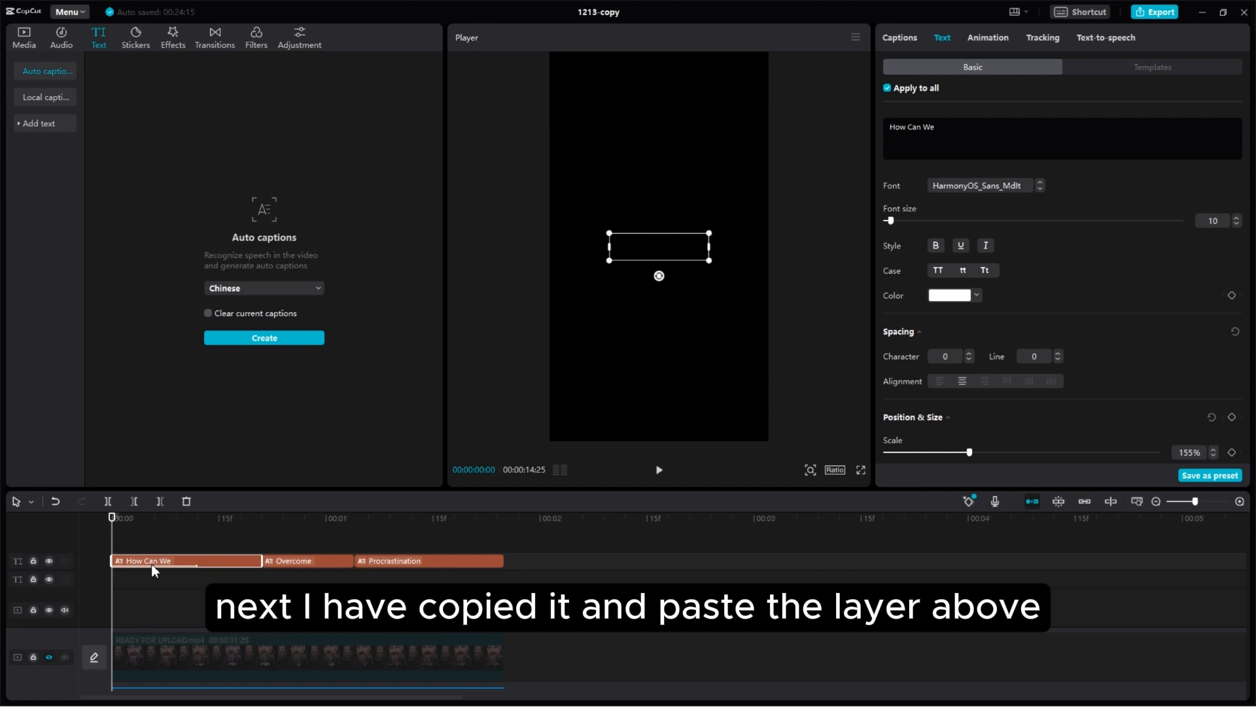
key("ctrl+v")
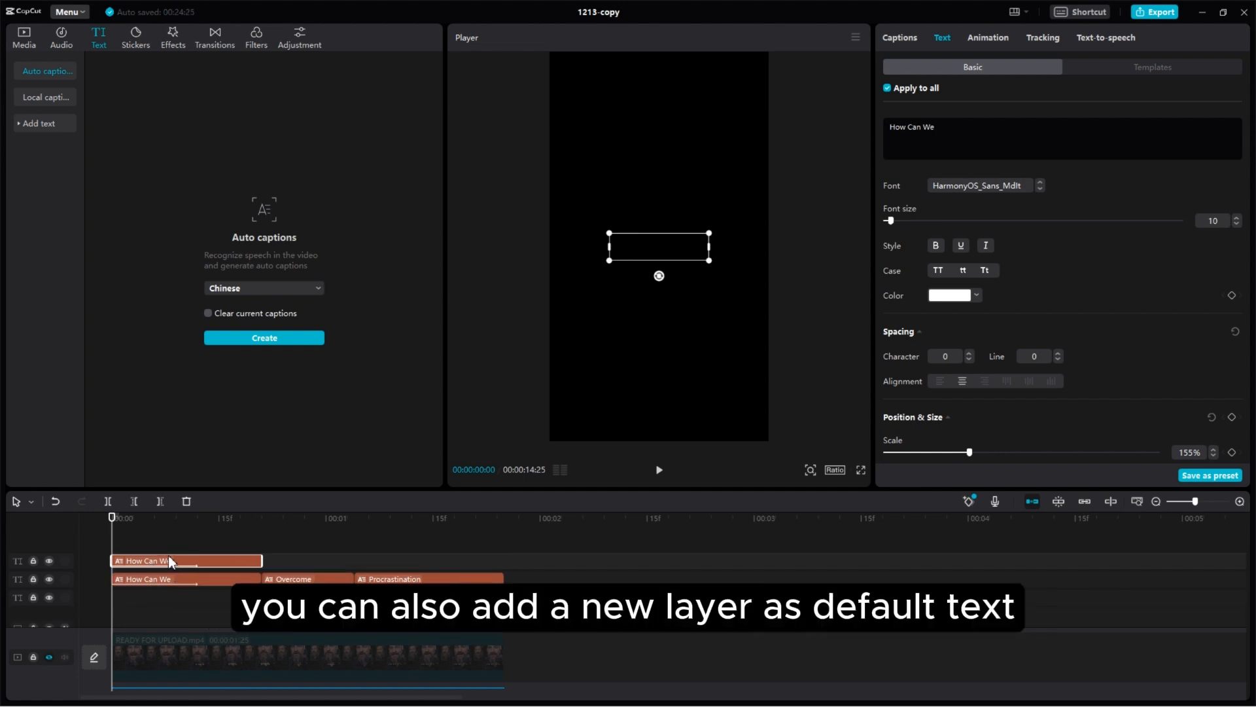
left_click(46, 124)
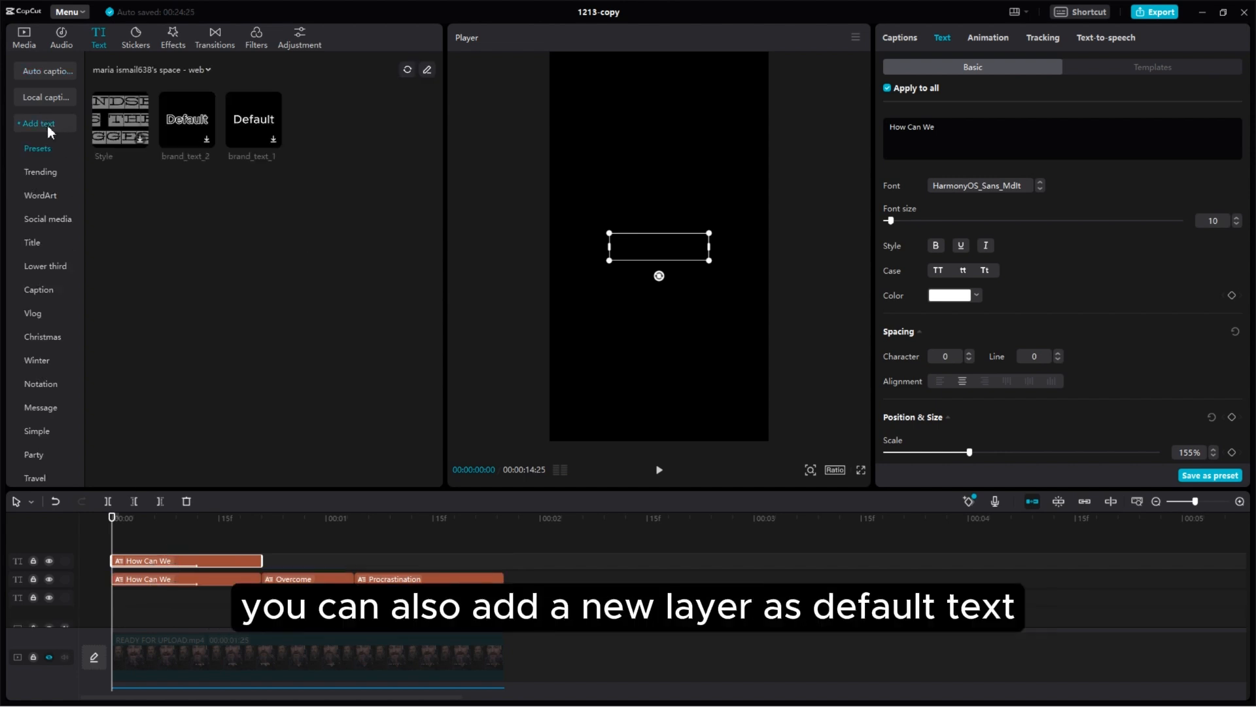
left_click(57, 169)
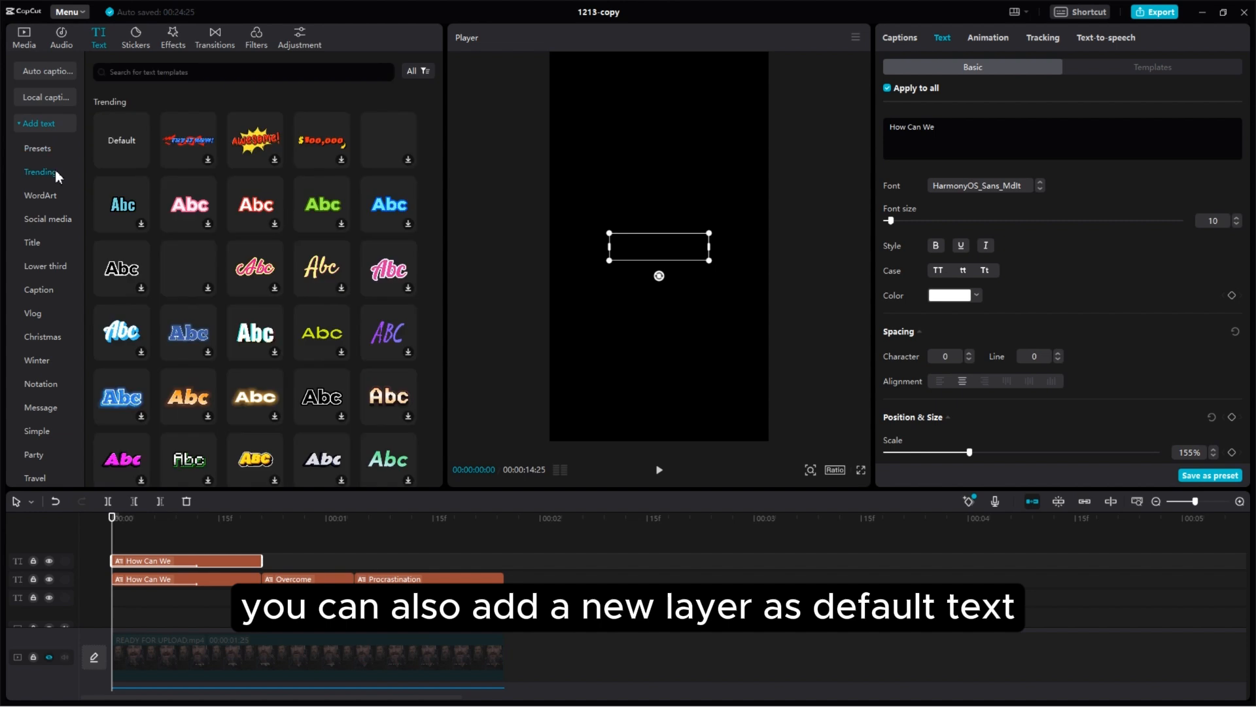
left_click(141, 159)
left_click_drag(164, 595, 169, 560)
key("Delete")
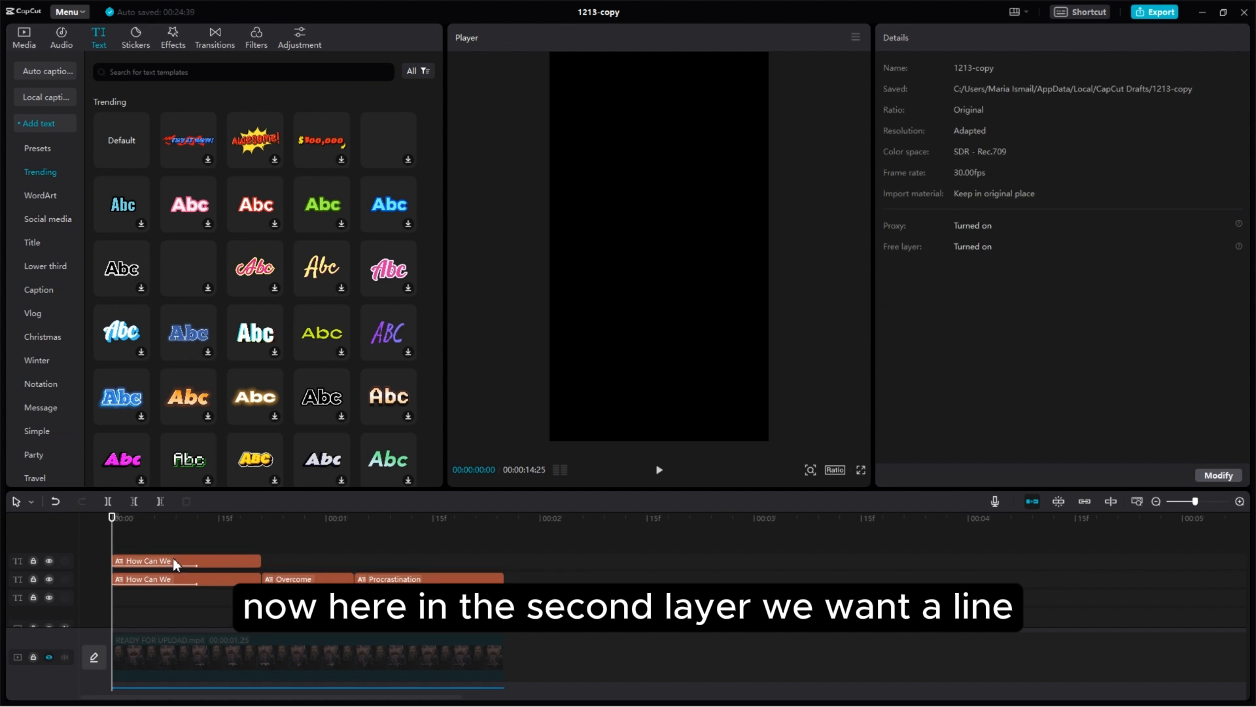
Step: Replace the text of the duplicated "How Can We" caption on the upper track with a row of five dashes
left_click(140, 559)
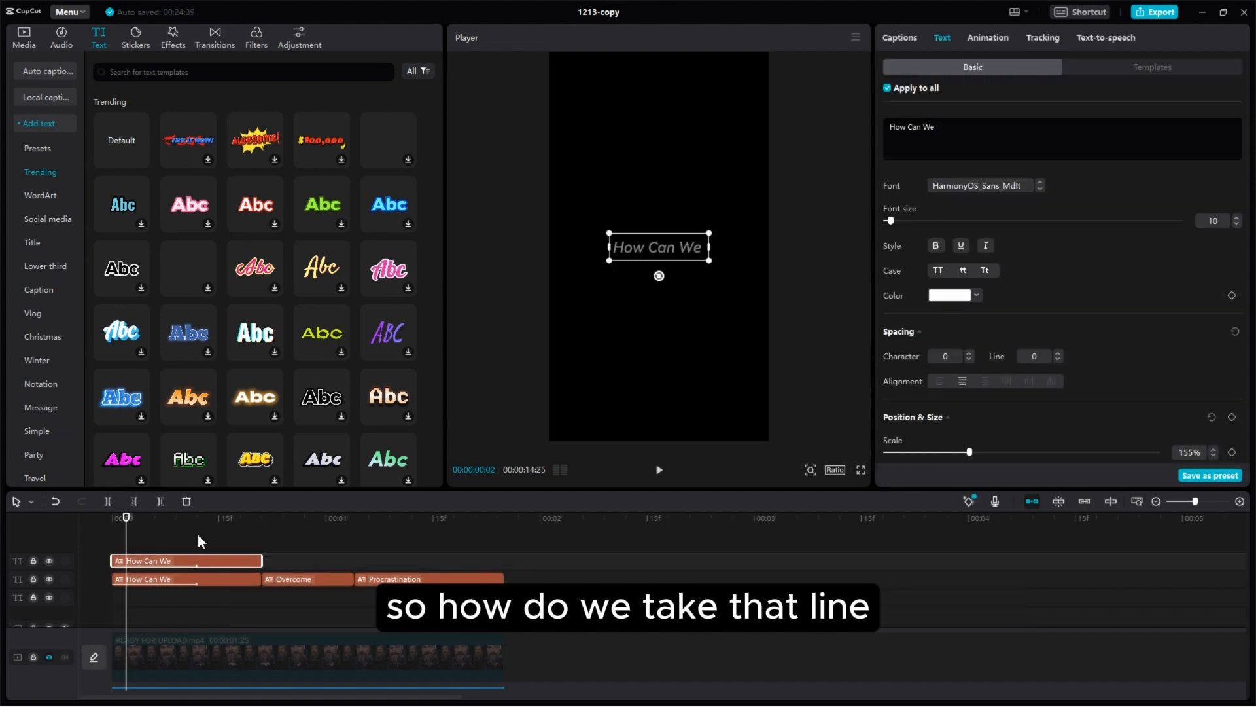
left_click_drag(936, 128, 834, 133)
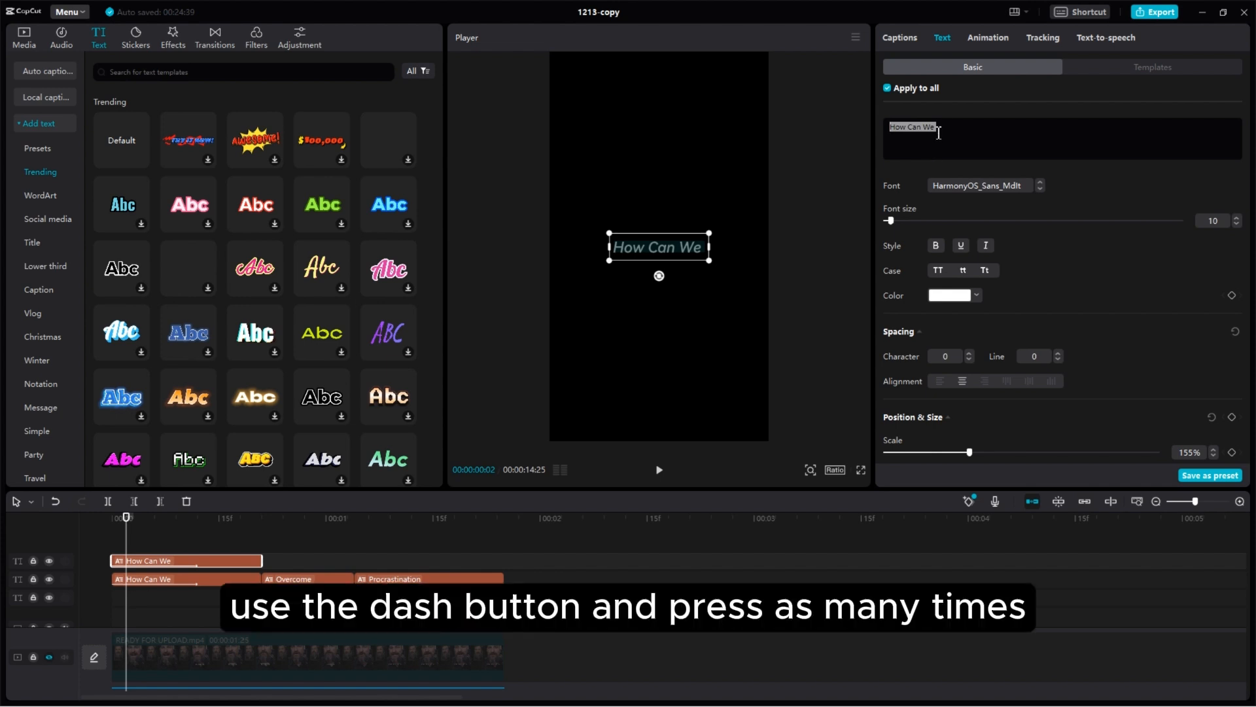
type("-----")
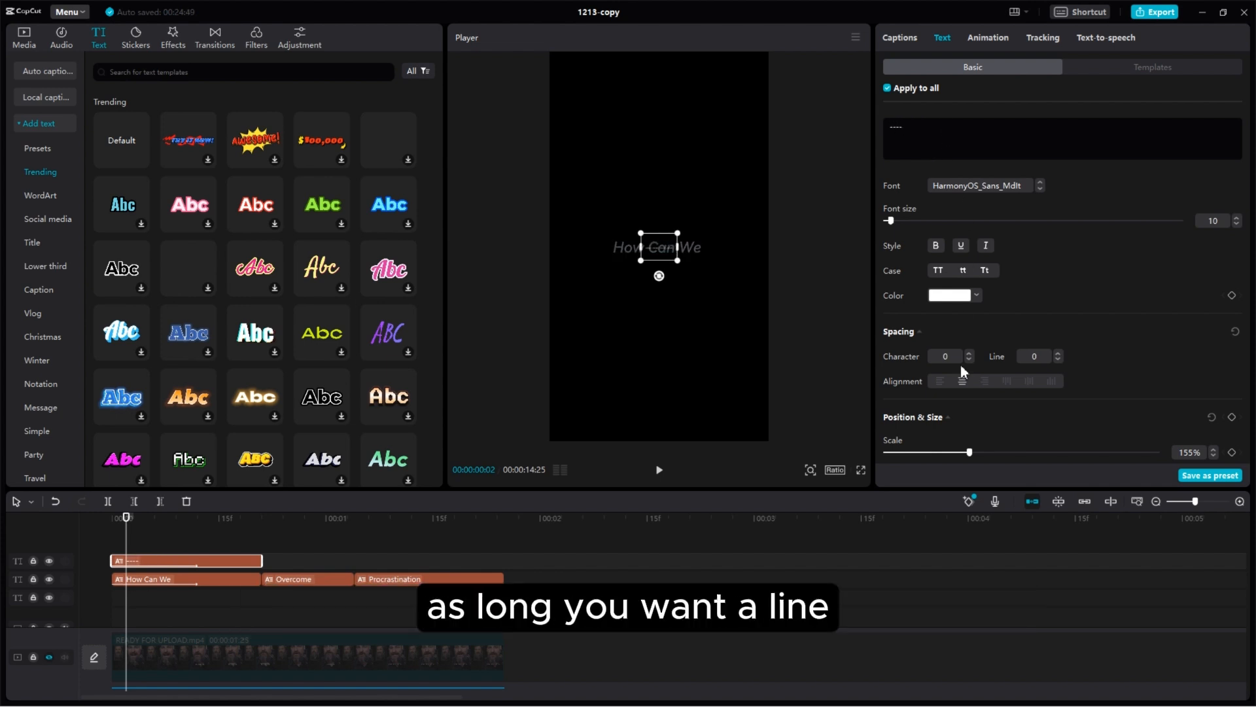
Step: Turn off Apply to all for the dash caption and move it just above the "How Can We" text in the frame
left_click(887, 89)
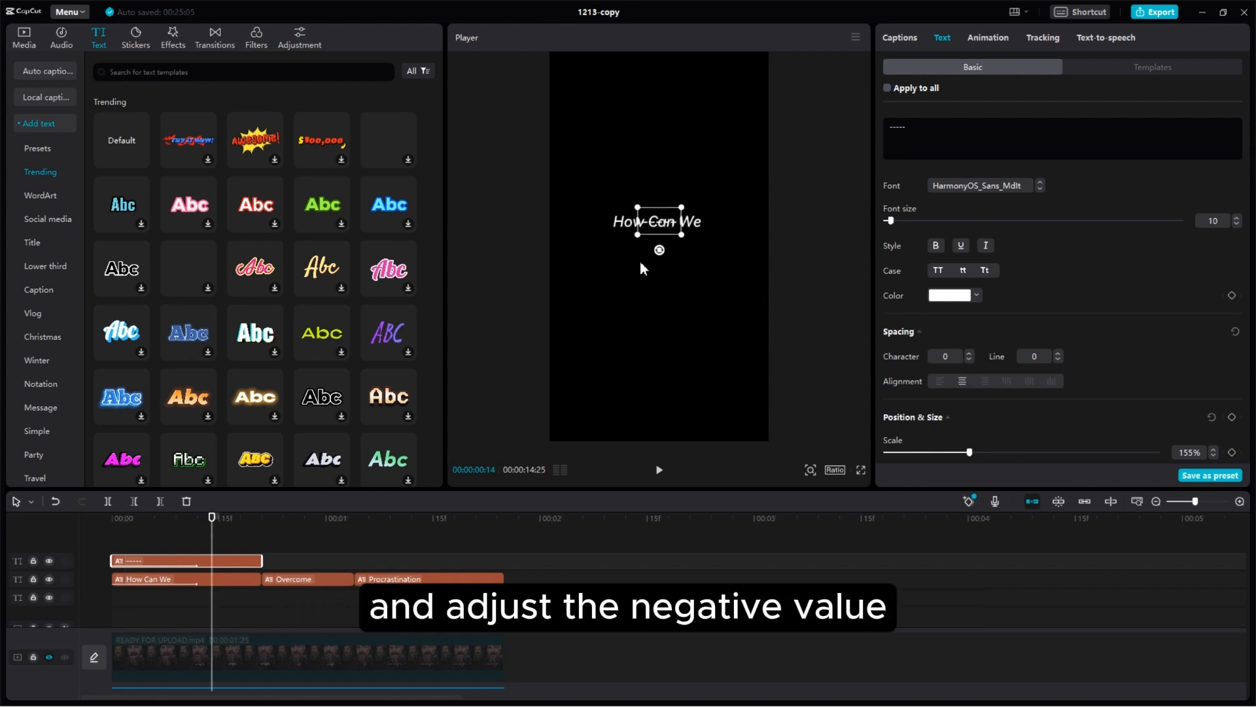
left_click_drag(656, 226, 649, 215)
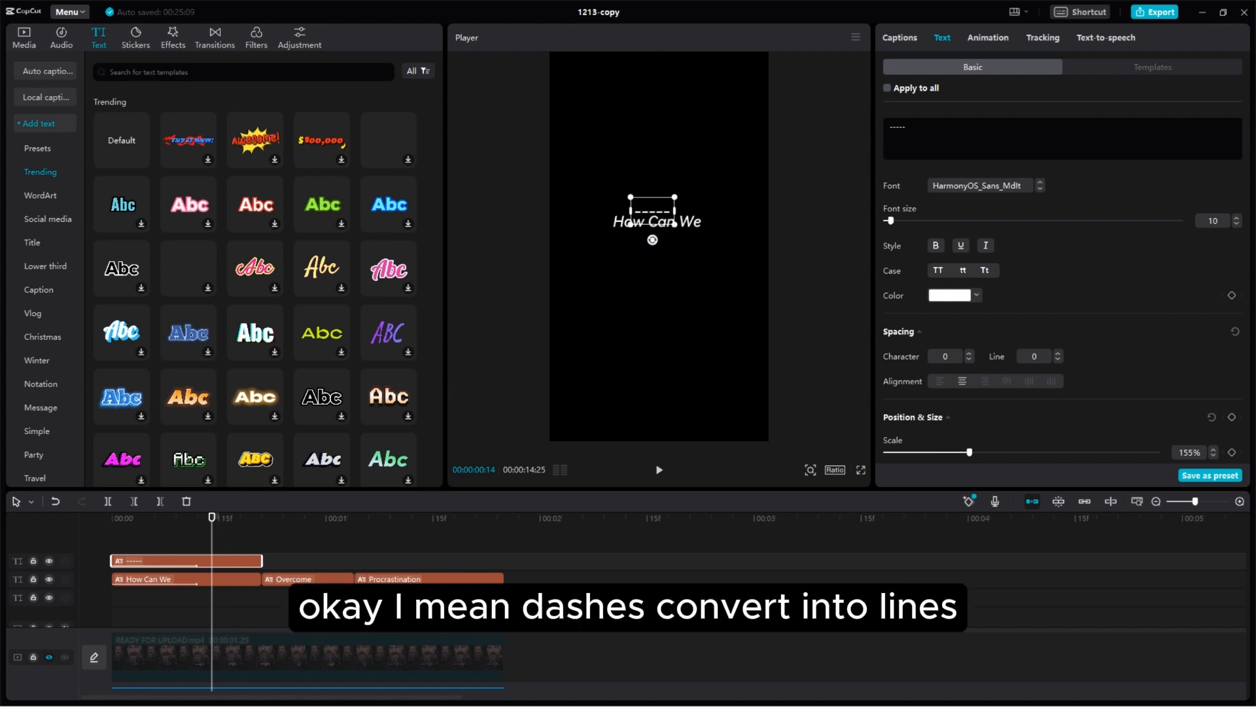
Step: Set the dash caption's character spacing to -3 and add more dashes to lengthen the line
left_click(970, 352)
left_click(969, 353)
left_click(970, 357)
left_click(969, 357)
left_click(970, 357)
left_click(969, 357)
left_click(970, 357)
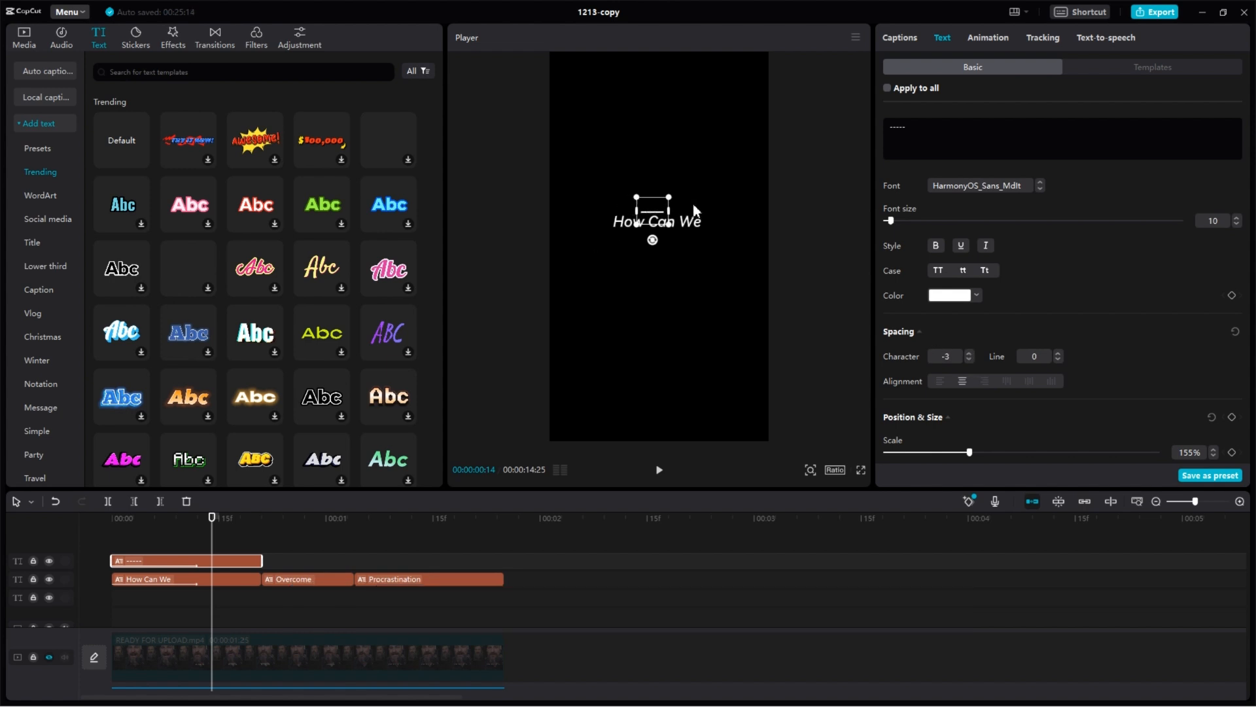
type("----------")
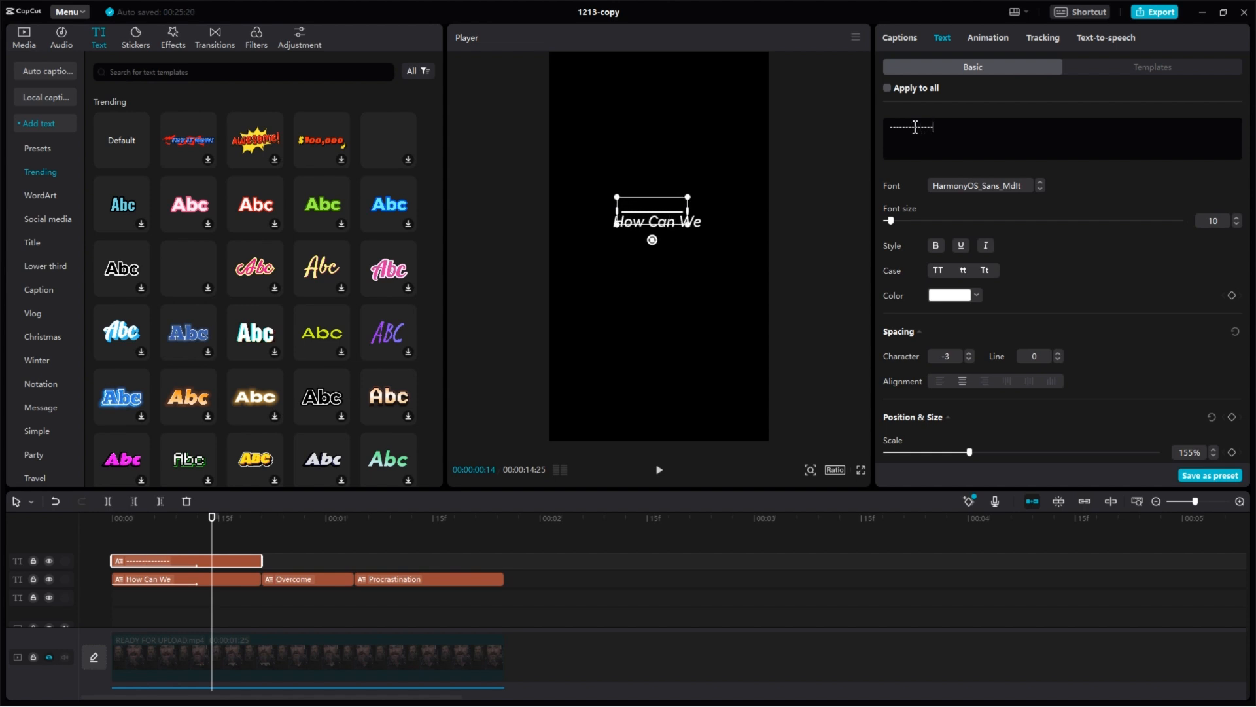
Step: Replace the dashes with blank spaces and underline them to form a solid line
left_click_drag(840, 129, 887, 148)
key("BackSpace")
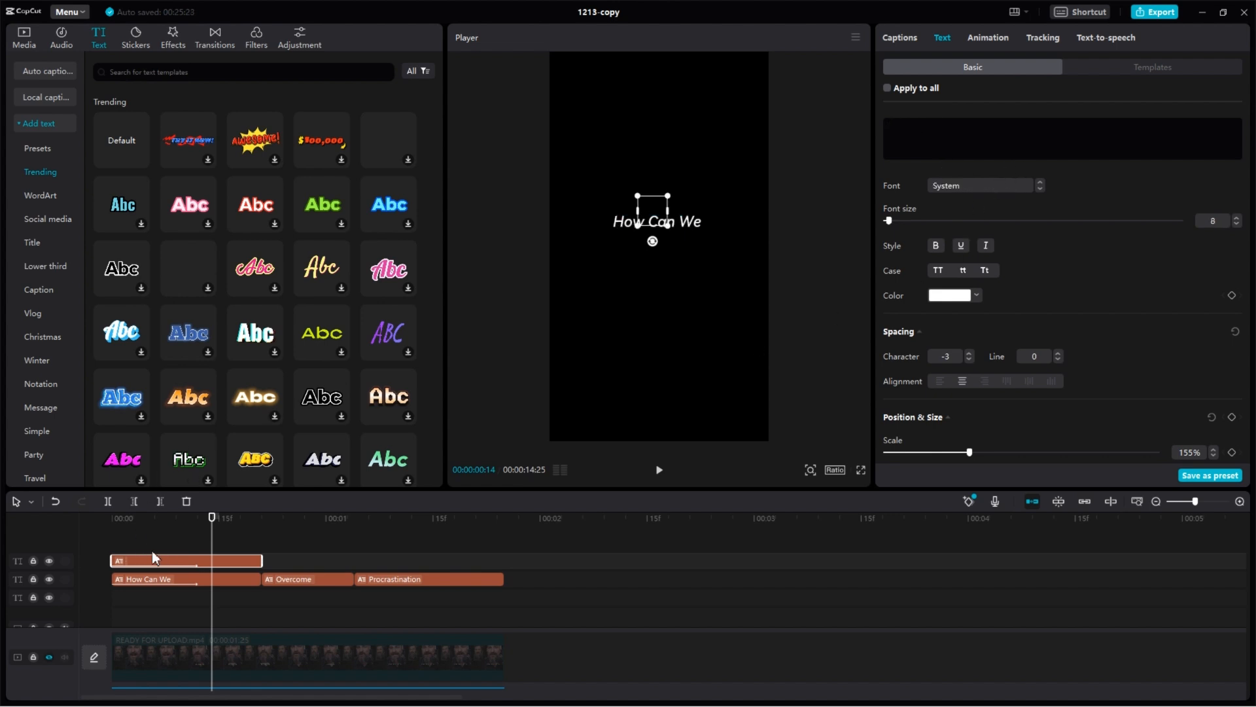
type("h")
left_click(961, 245)
Step: Lengthen the underlined line to nearly the width of "How Can We" and position it just above the words
left_click_drag(650, 209, 646, 212)
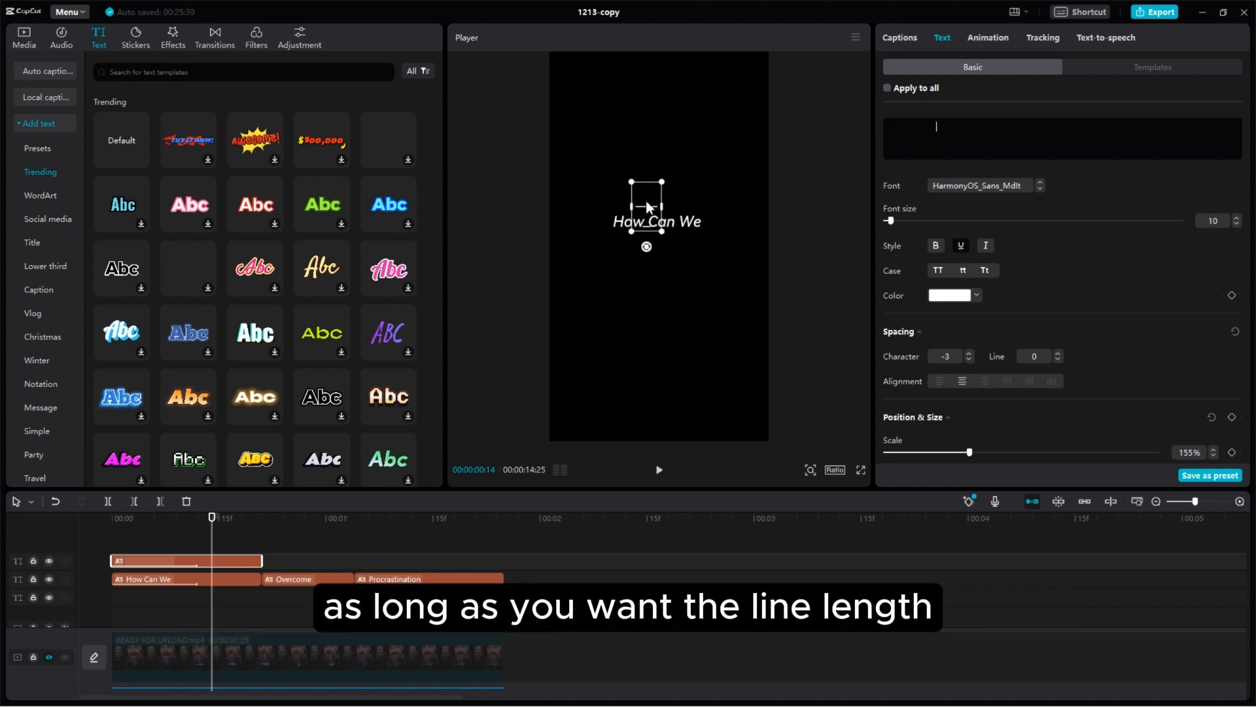
left_click(662, 211)
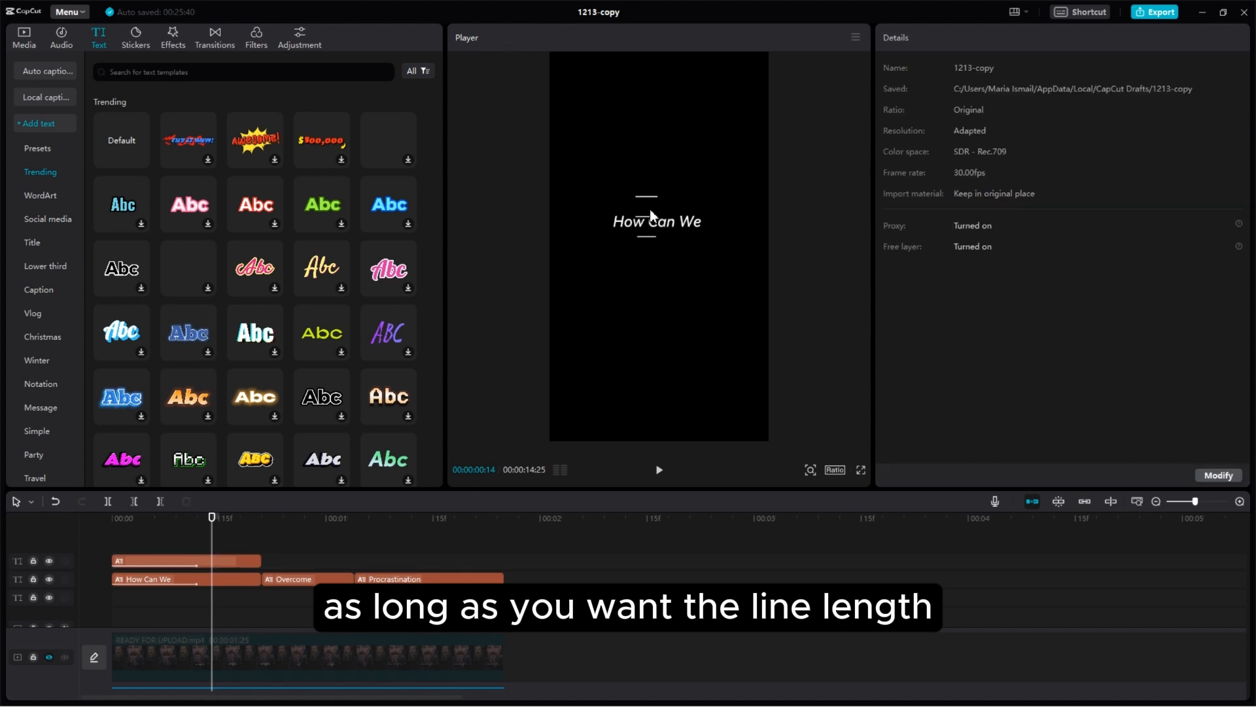
left_click(174, 557)
mouse_move(662, 211)
left_mouse_down()
mouse_move(727, 210)
mouse_move(673, 208)
left_mouse_up()
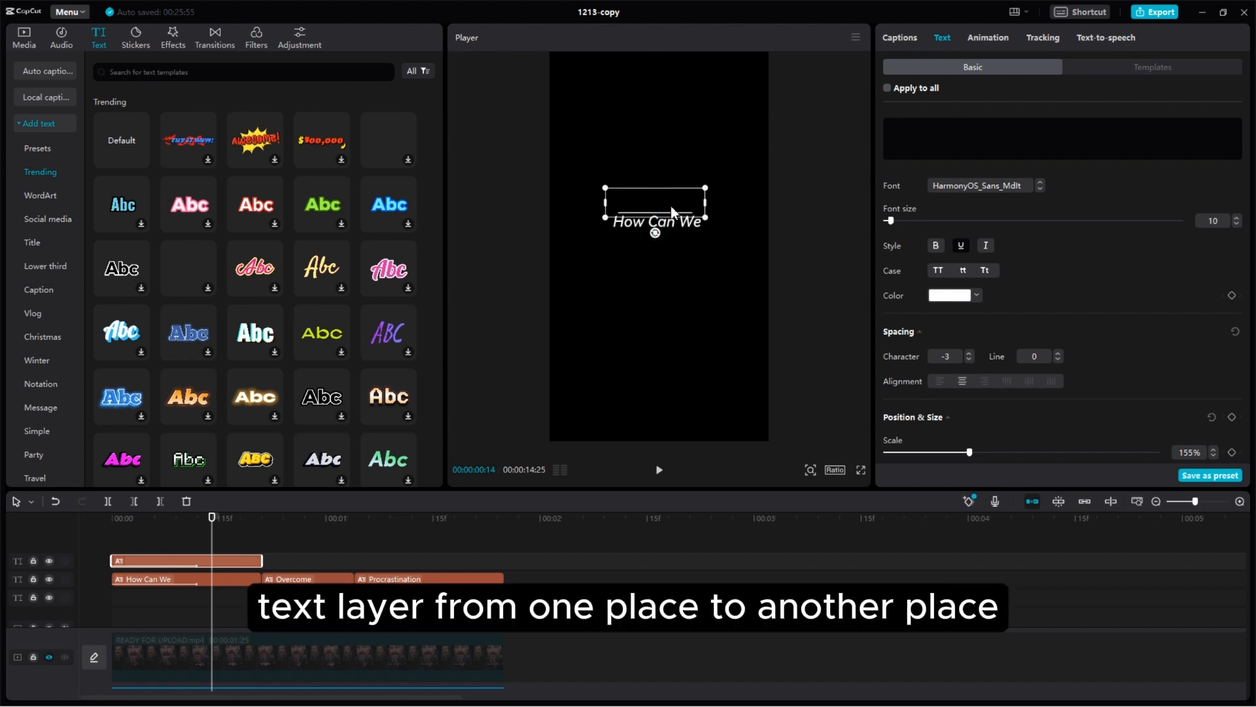
Step: Shift the "How Can We" text horizontally so it is centred beneath the line
key("Home")
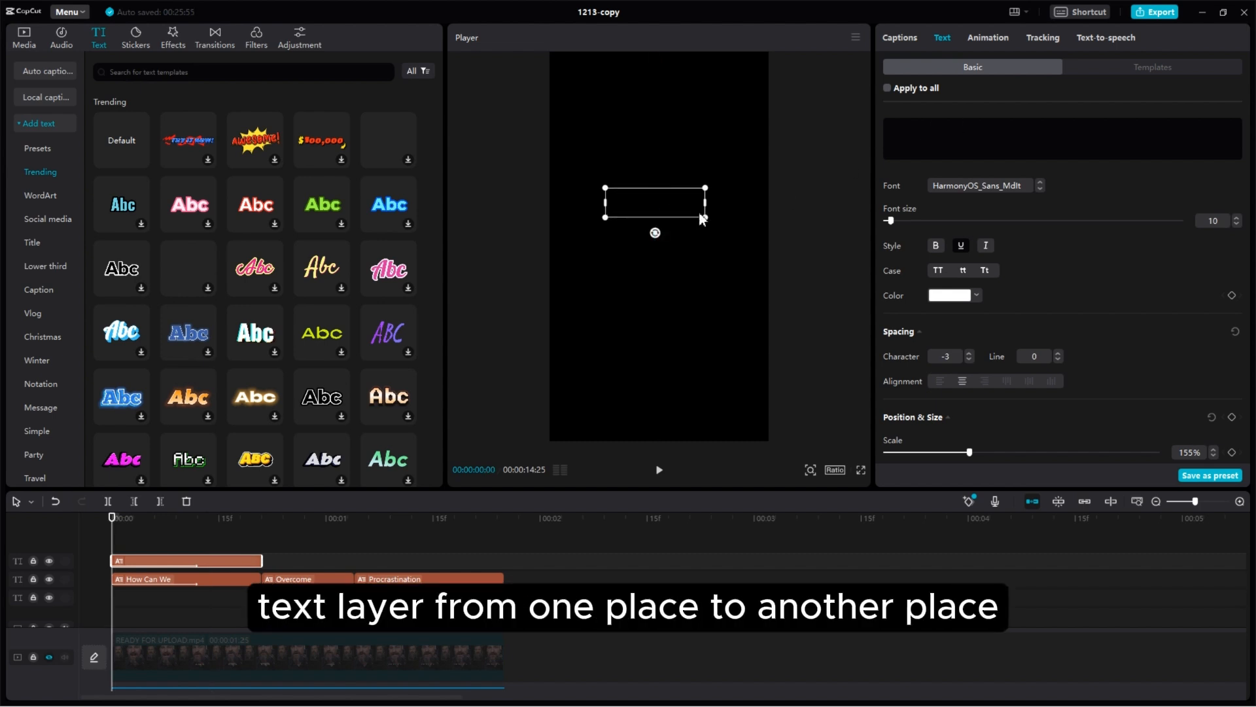
left_click(183, 540)
left_click(675, 229)
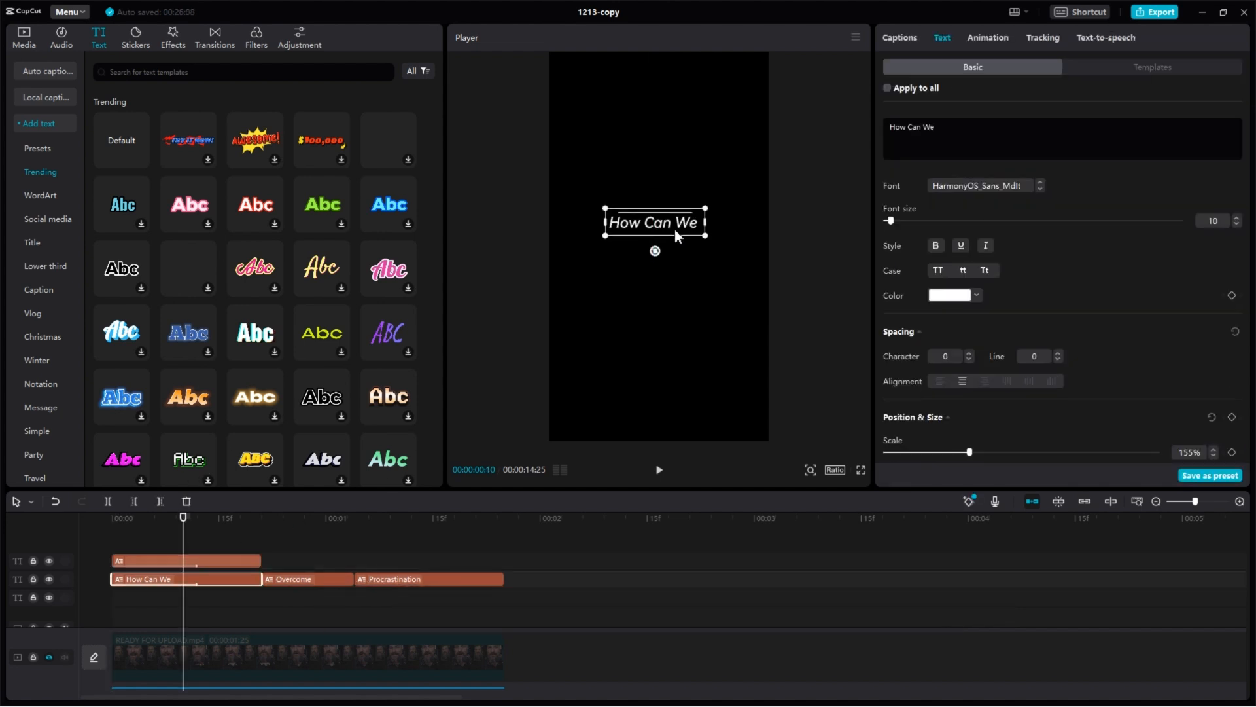
Step: Move the line caption to start shortly before frame 10 and apply the Open entrance animation to it
left_click(216, 562)
left_click_drag(207, 563, 265, 562)
left_click(988, 39)
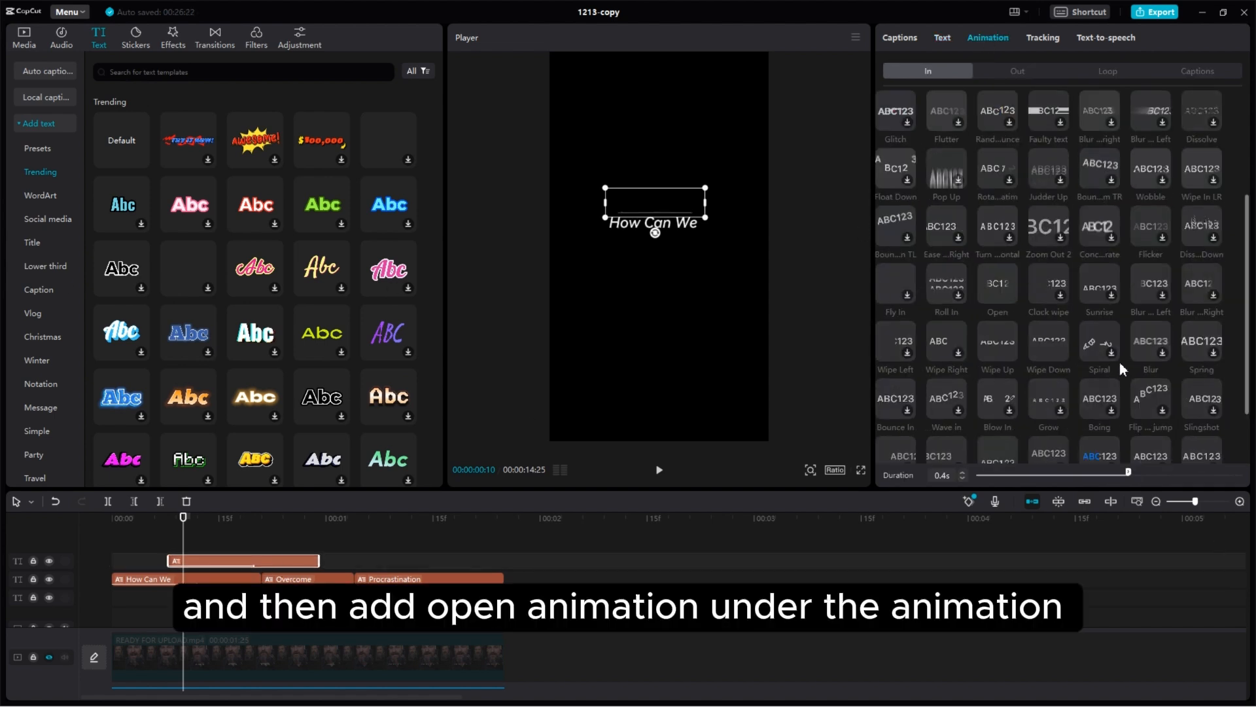
scroll(1119, 361, "down", 4)
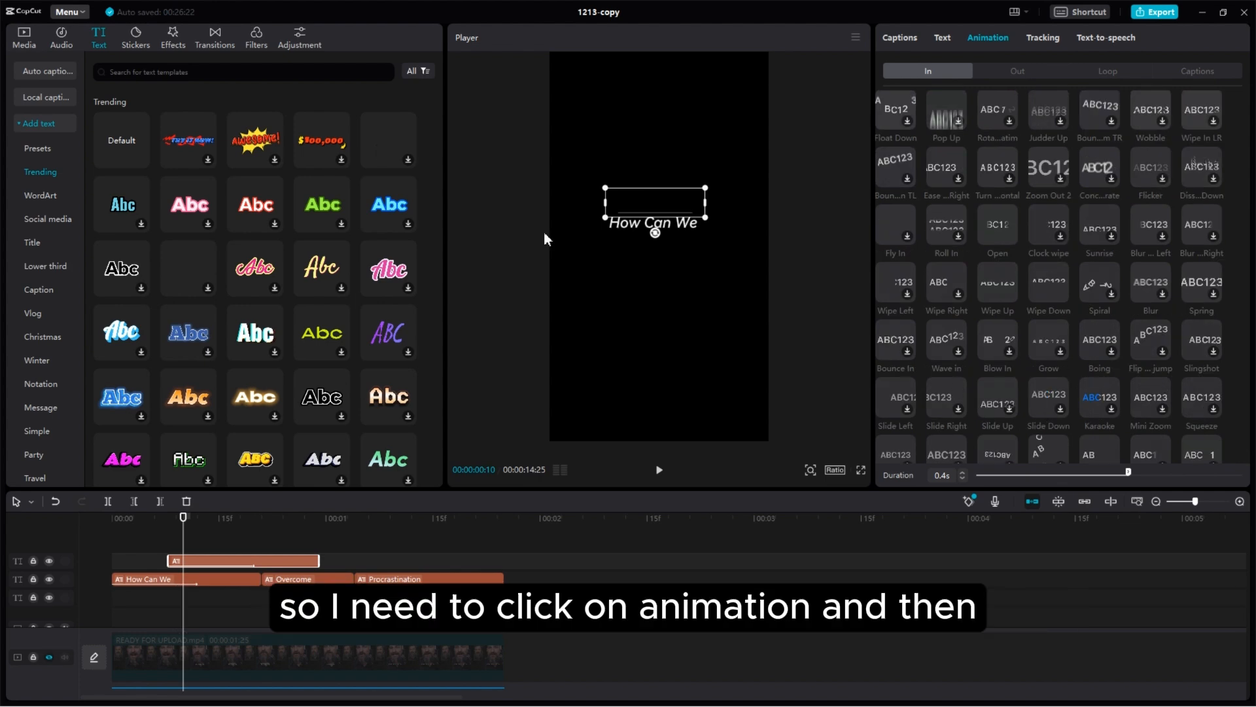
scroll(1103, 335, "up", 3)
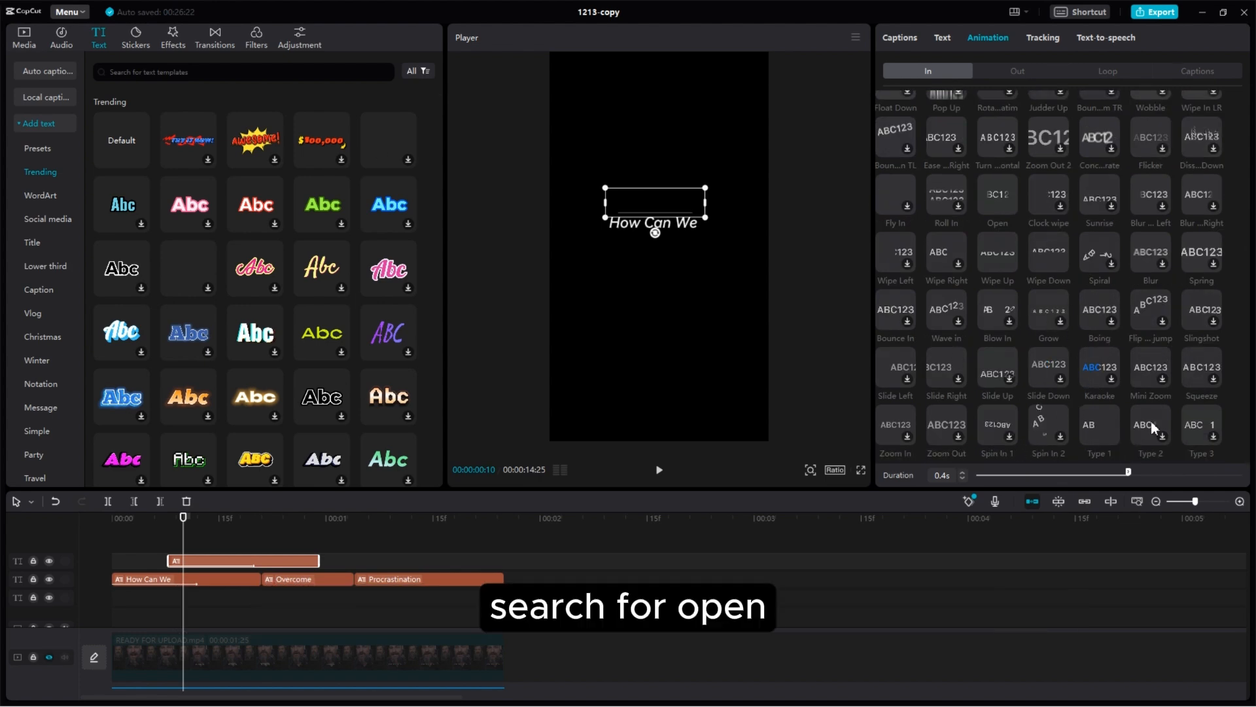
left_click(996, 403)
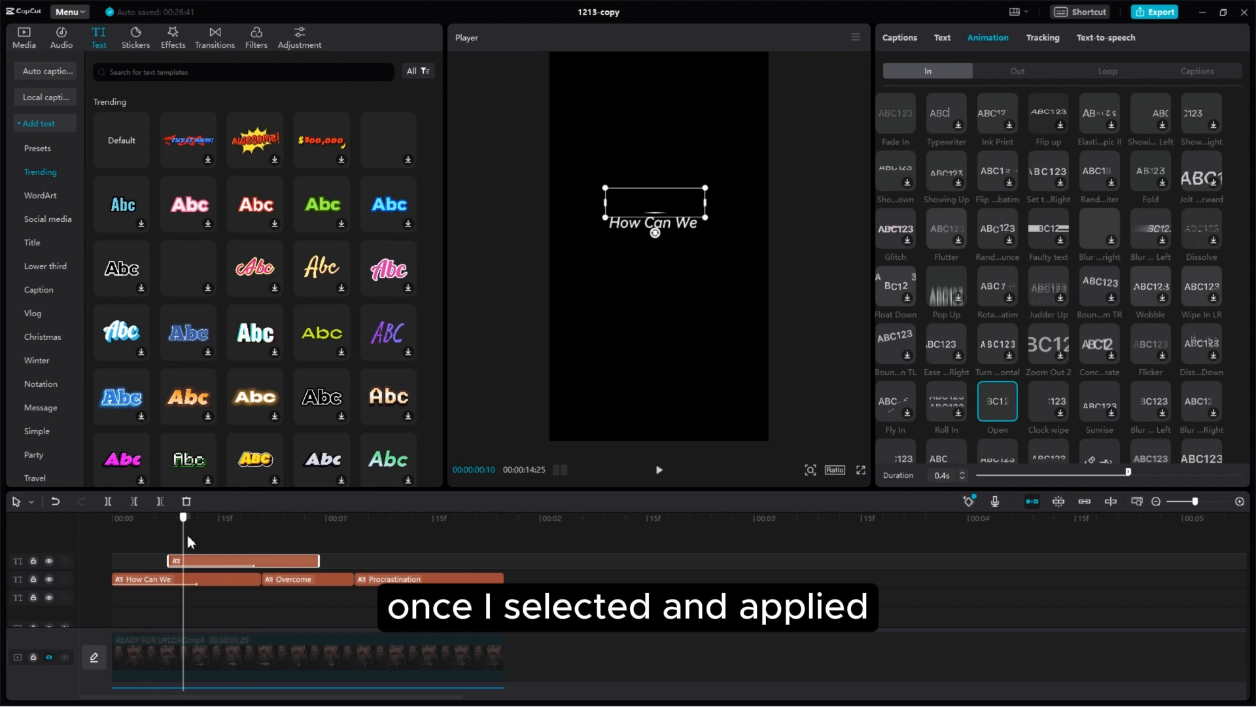
Step: Set the line's Open animation duration to 0.5 s and move the line caption slightly earlier on the timeline
left_click_drag(201, 539, 243, 546)
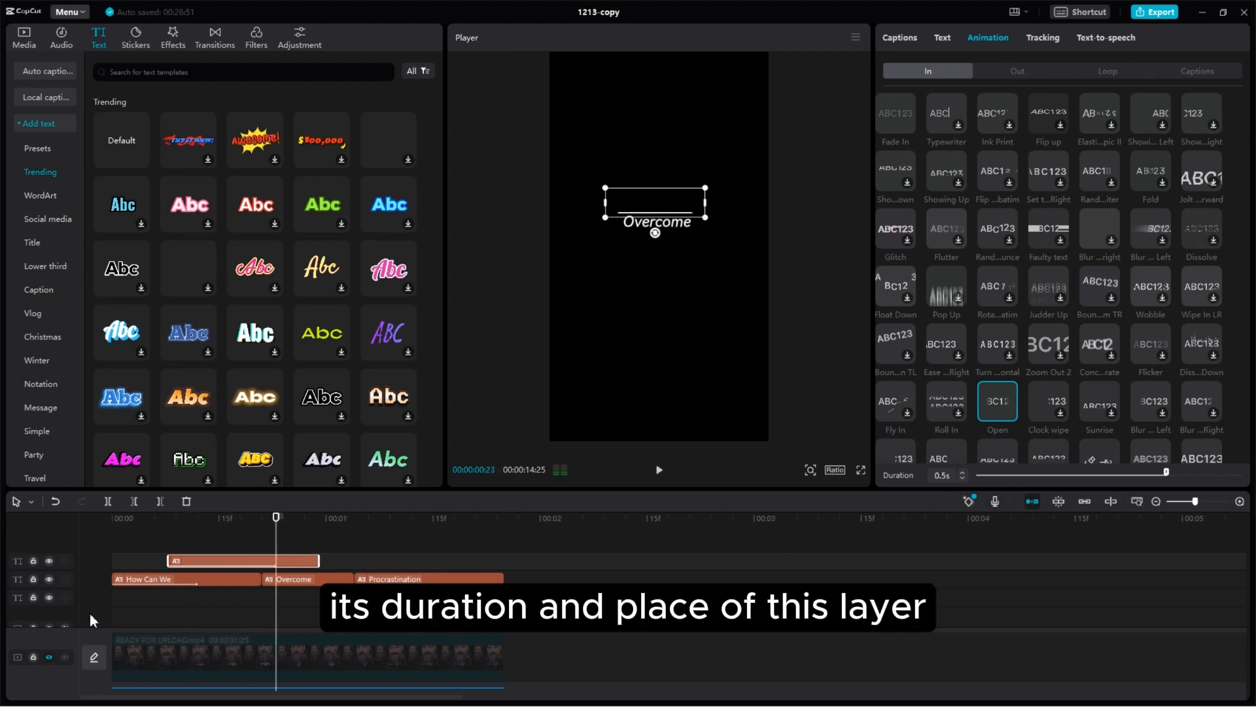
left_click(240, 540)
left_click_drag(198, 560, 183, 564)
left_click(128, 543)
Step: Shorten the "How Can We" caption's Fade In animation to 0.3 s and preview it from the start
left_click(184, 579)
left_click(988, 37)
left_click(963, 478)
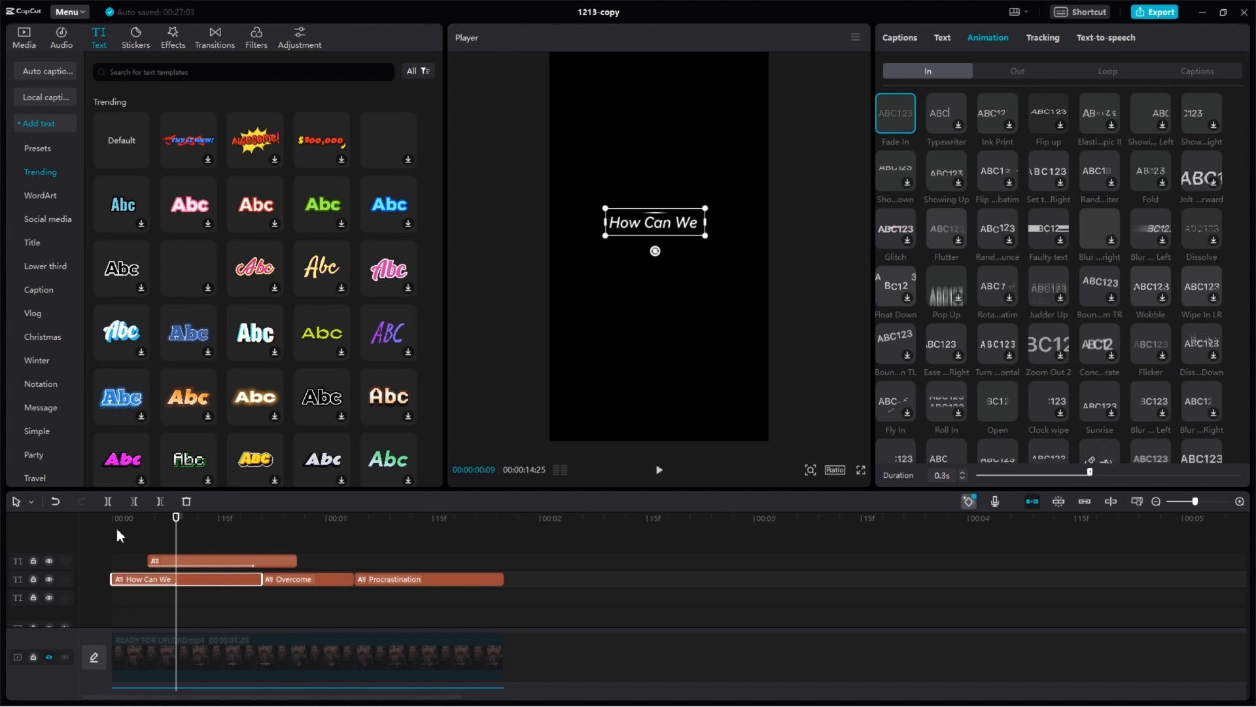
left_click(116, 532)
key("space")
Step: Start the line caption earlier, extend its end past the start of the "Procrastination" caption, and preview the timing
left_click(220, 543)
left_click(232, 560)
left_click_drag(252, 561, 384, 560)
left_click(148, 545)
key("space")
key("space")
Step: Add keyframes to the line caption at frames 18 and 21, moving the line down beneath the text at the second
left_click(241, 561)
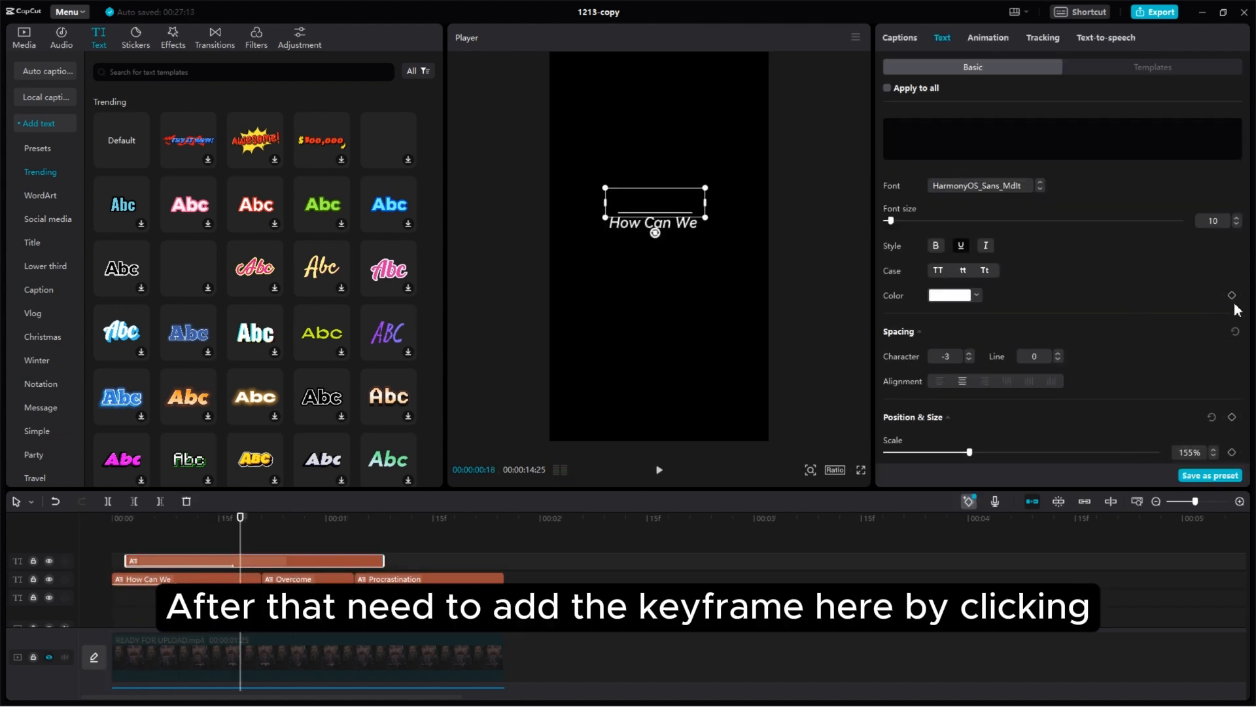
scroll(1237, 295, "down", 3)
left_click(1232, 270)
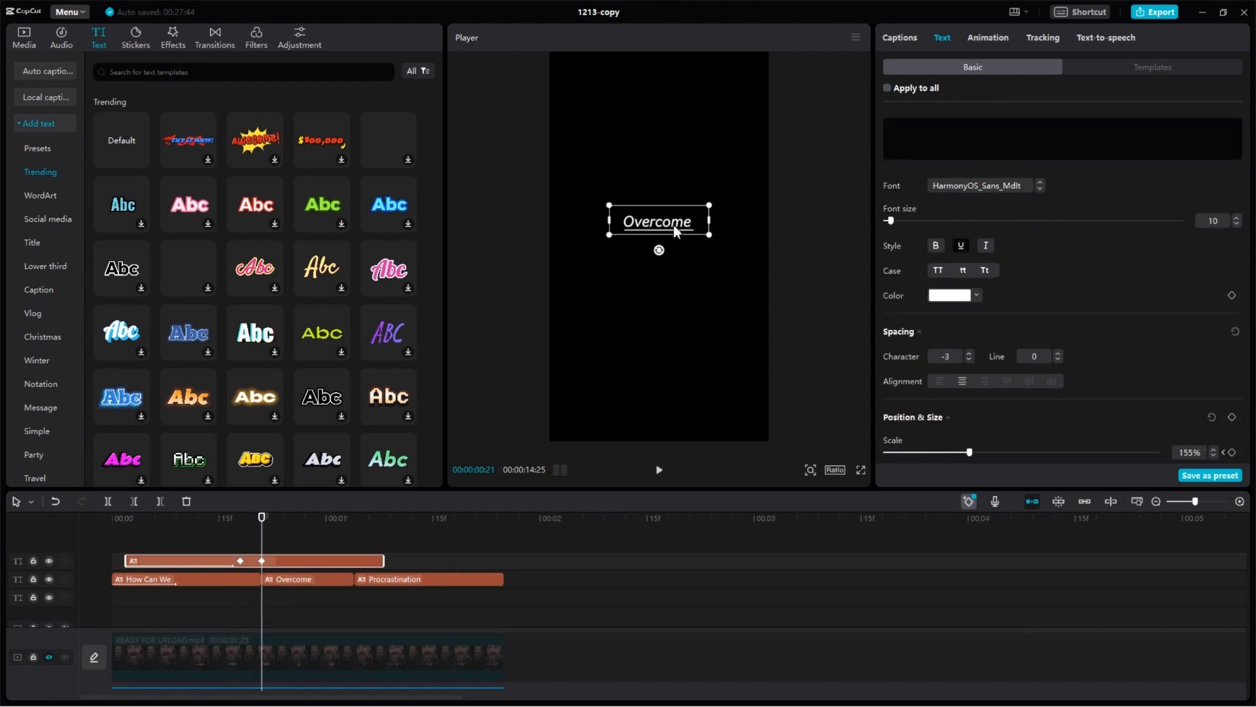
left_click(231, 544)
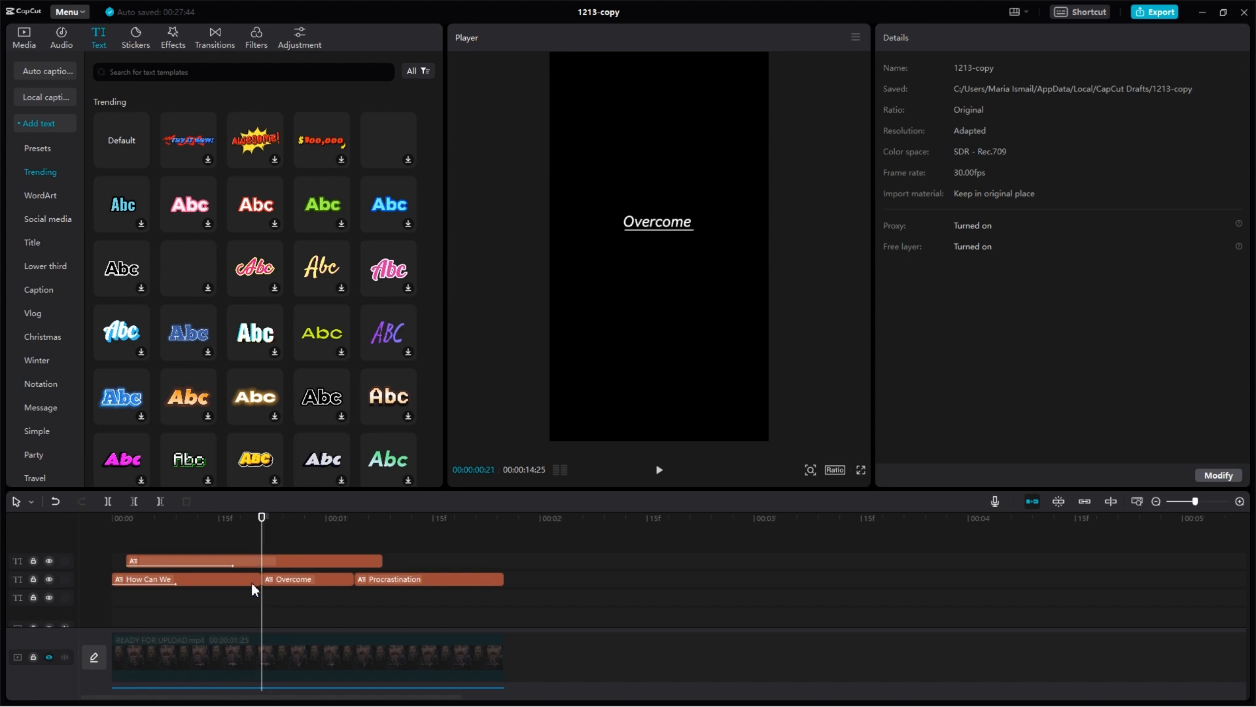
Step: Apply the Wipe Down exit animation with a 0.4 s duration to the "How Can We" caption
left_click(253, 587)
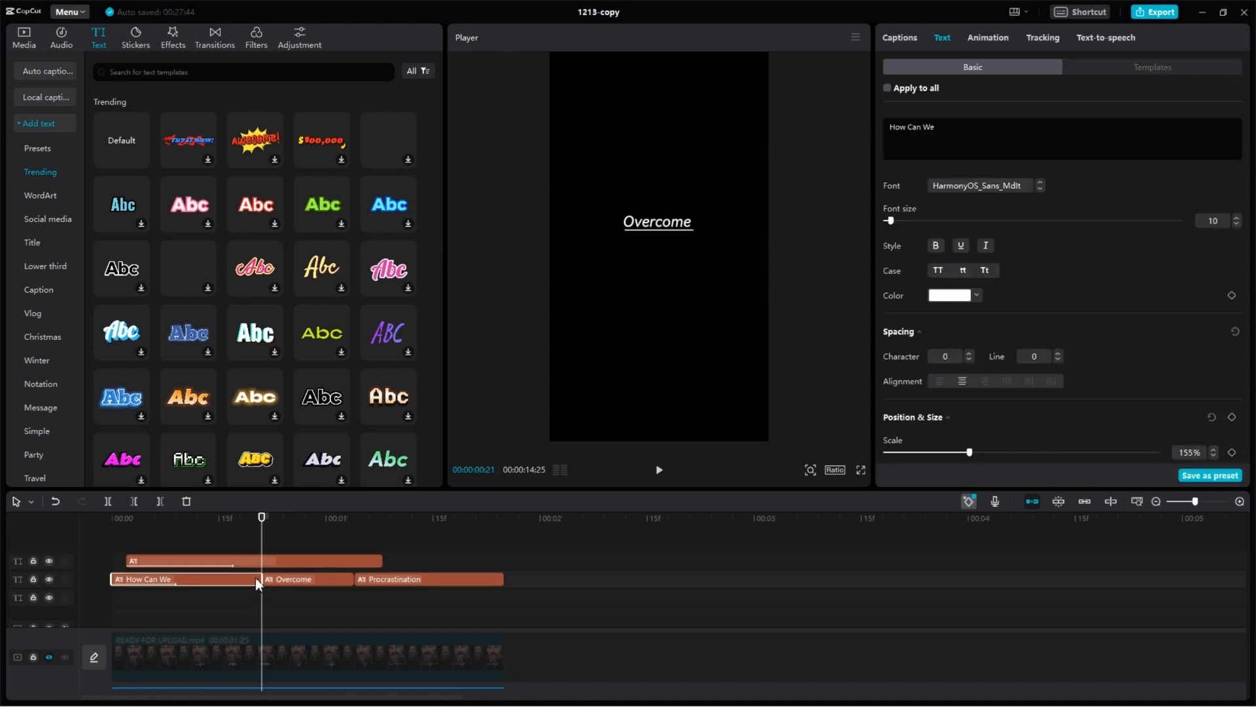
left_click(985, 44)
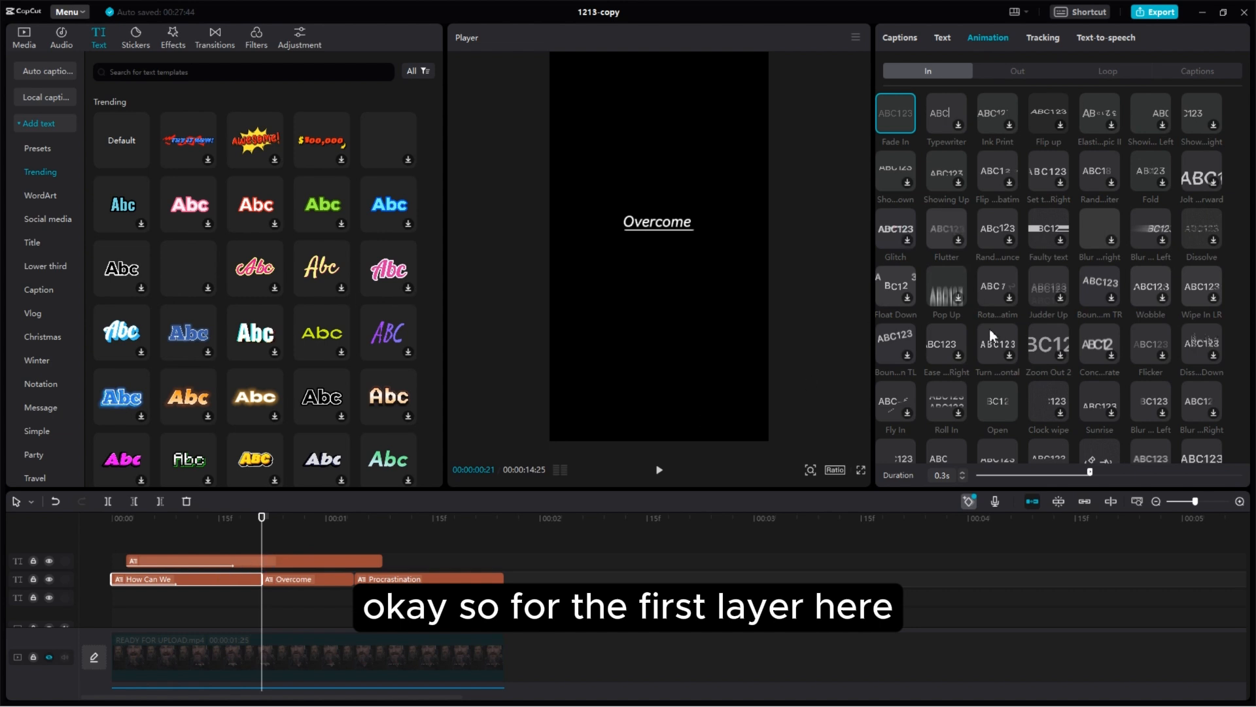
left_click(1017, 69)
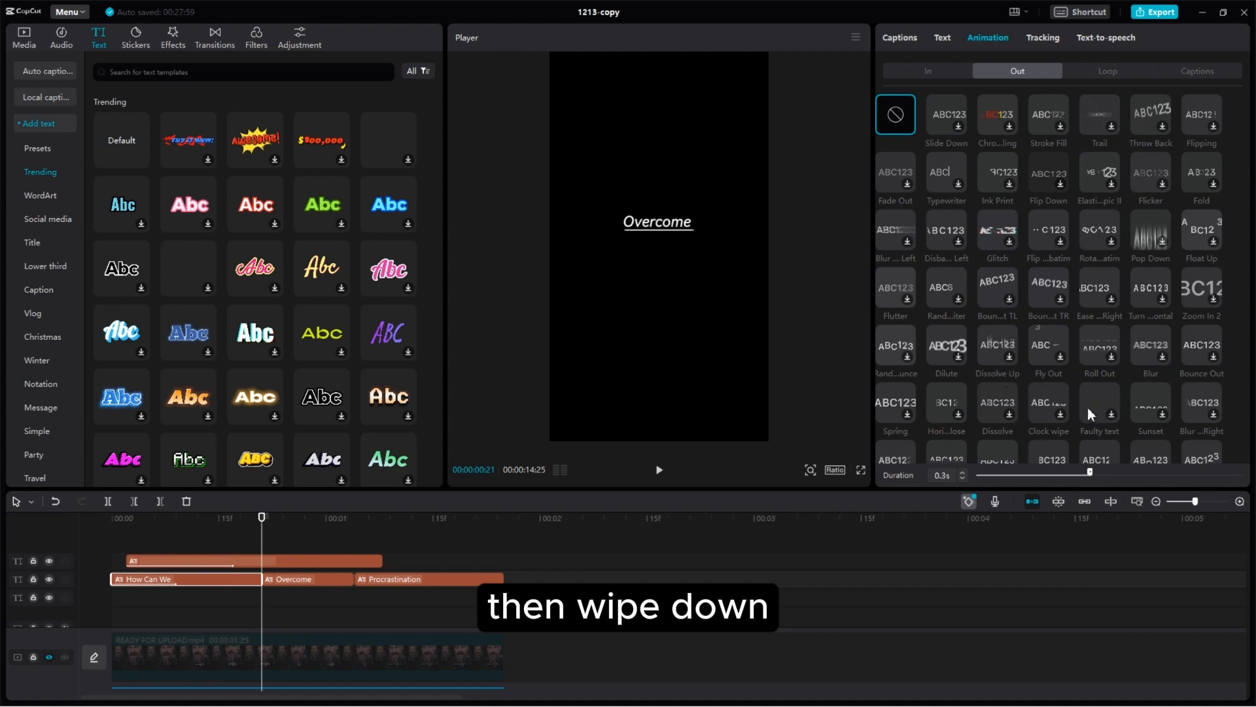
scroll(1086, 410, "down", 2)
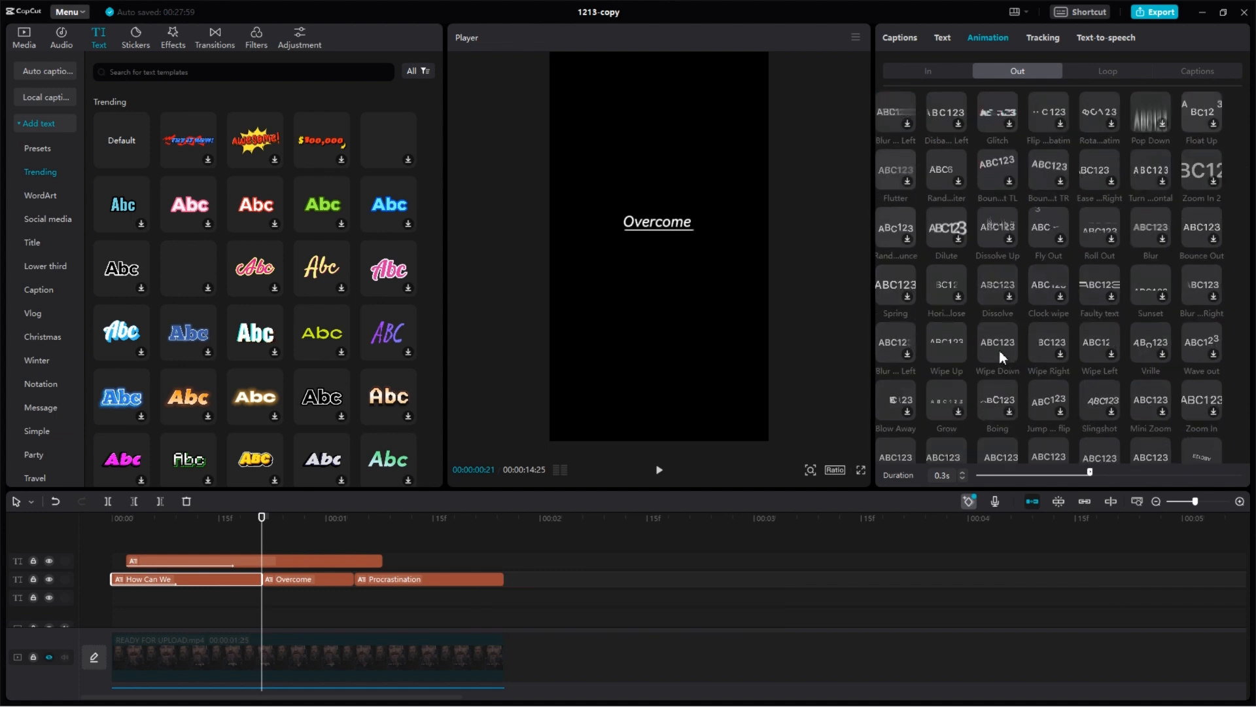
left_click(999, 350)
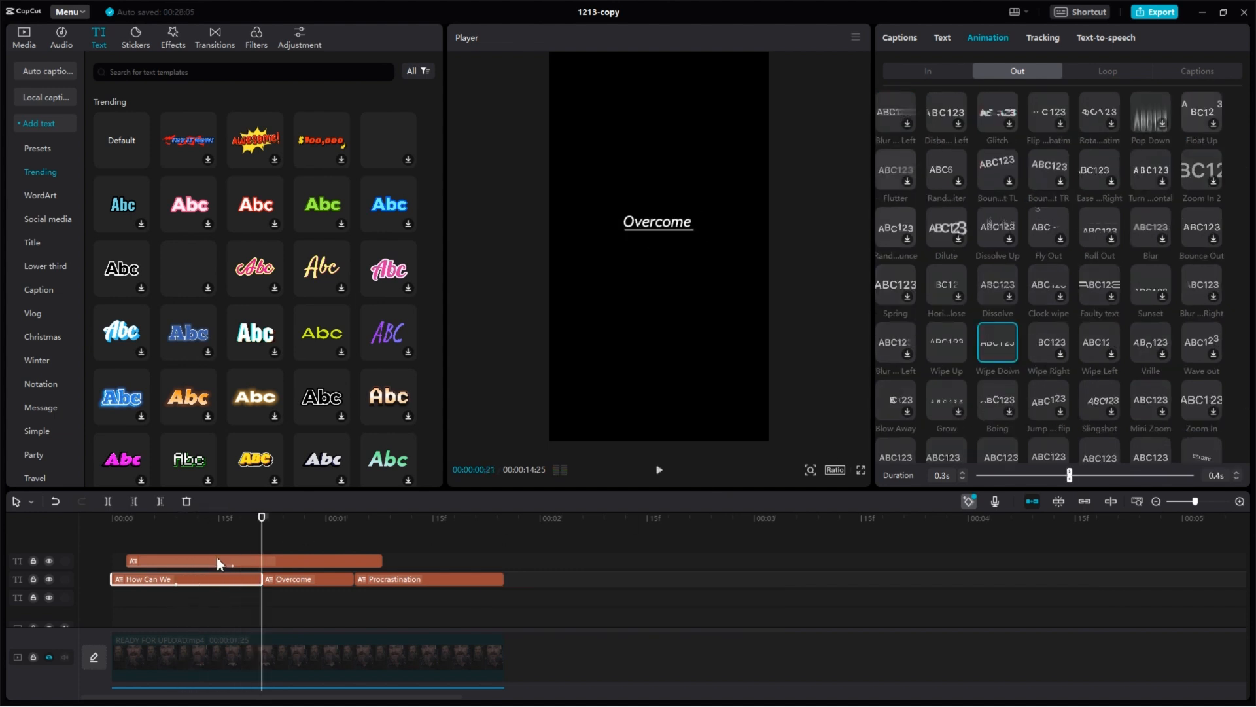
left_click(205, 544)
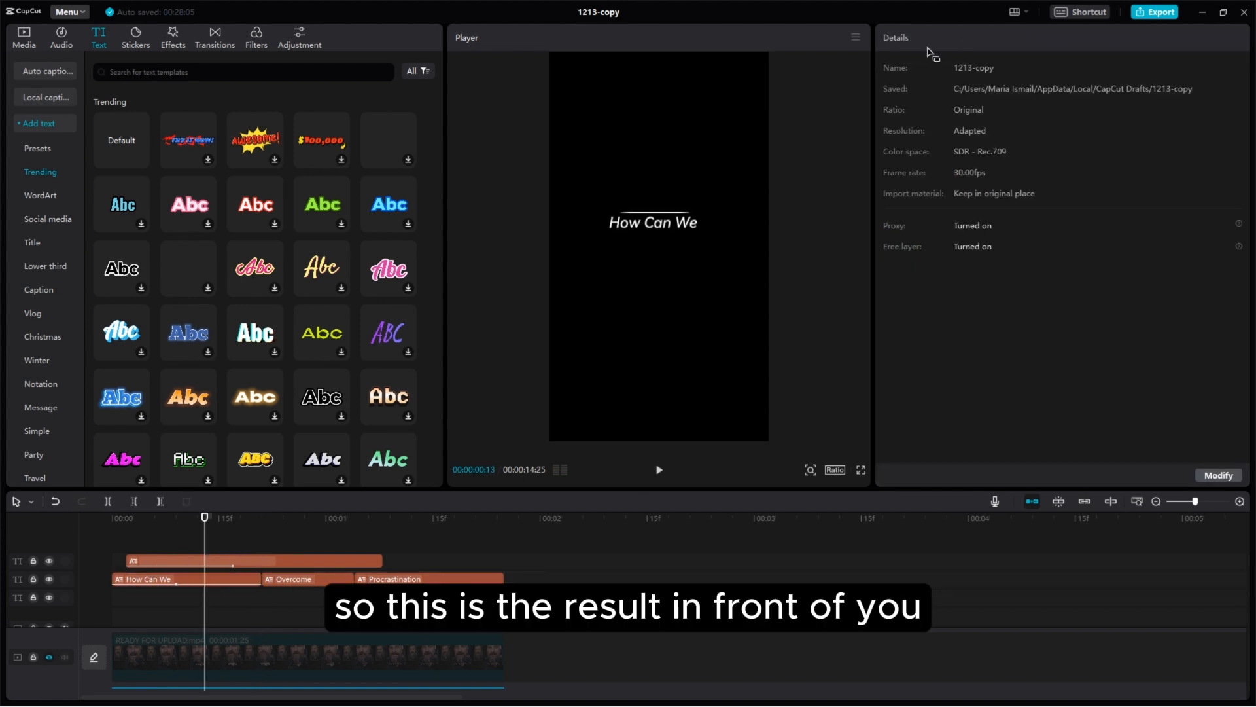
Step: Shorten the "How Can We" caption's Wipe Down exit animation and preview it against the moving line
left_click(215, 579)
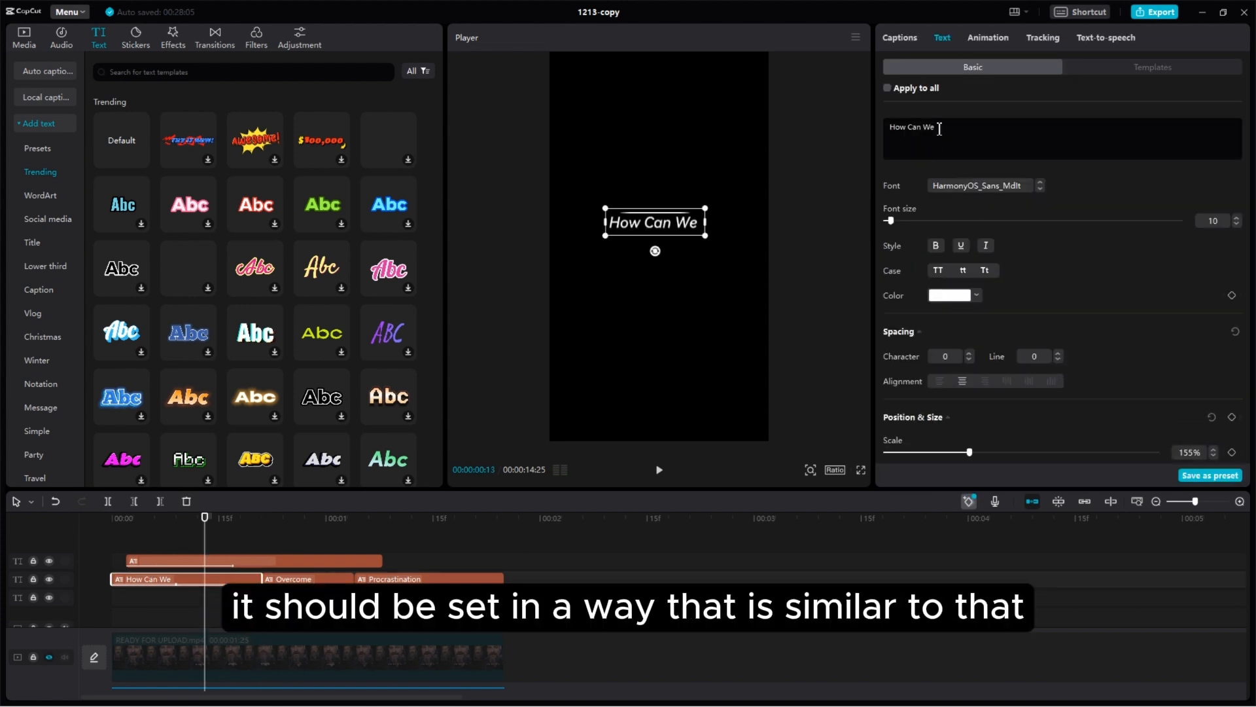
left_click(990, 41)
left_click(1236, 479)
left_click(163, 544)
key("space")
key("space")
left_click_drag(190, 549, 239, 564)
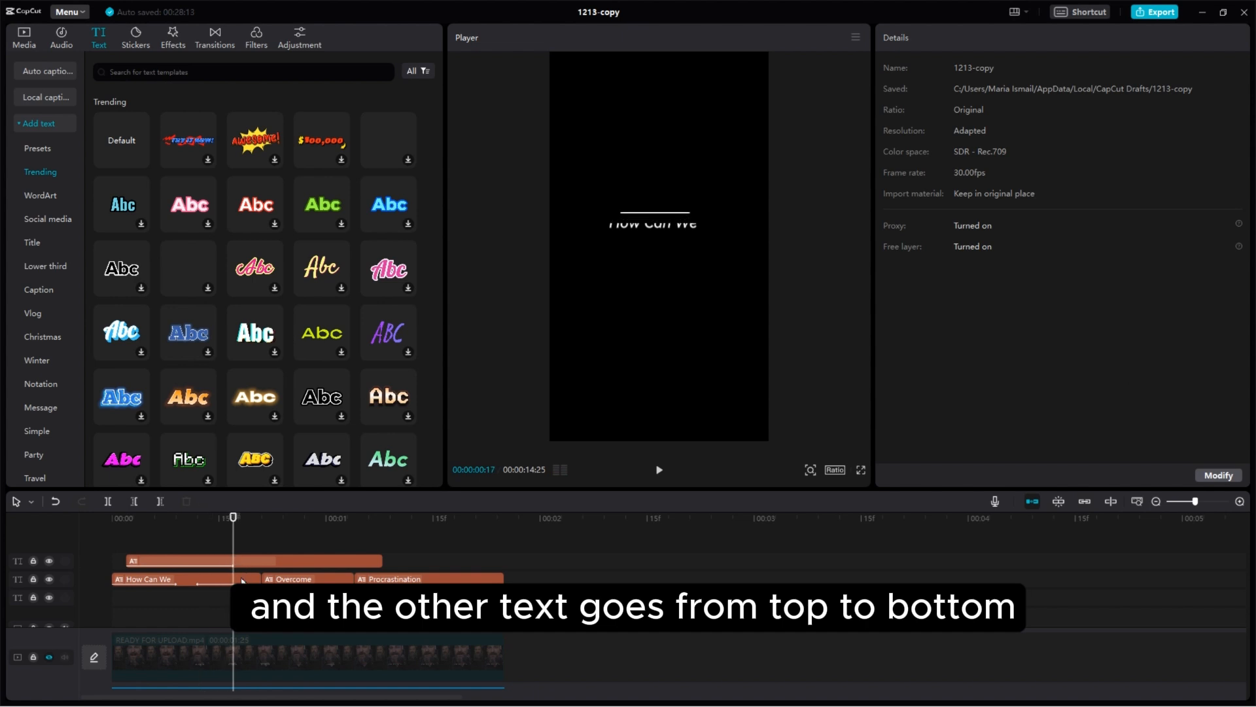
Step: Move the line caption to the very start of the timeline and preview its motion over the "How Can We" wipe
left_click(240, 561)
left_click_drag(143, 562, 128, 563)
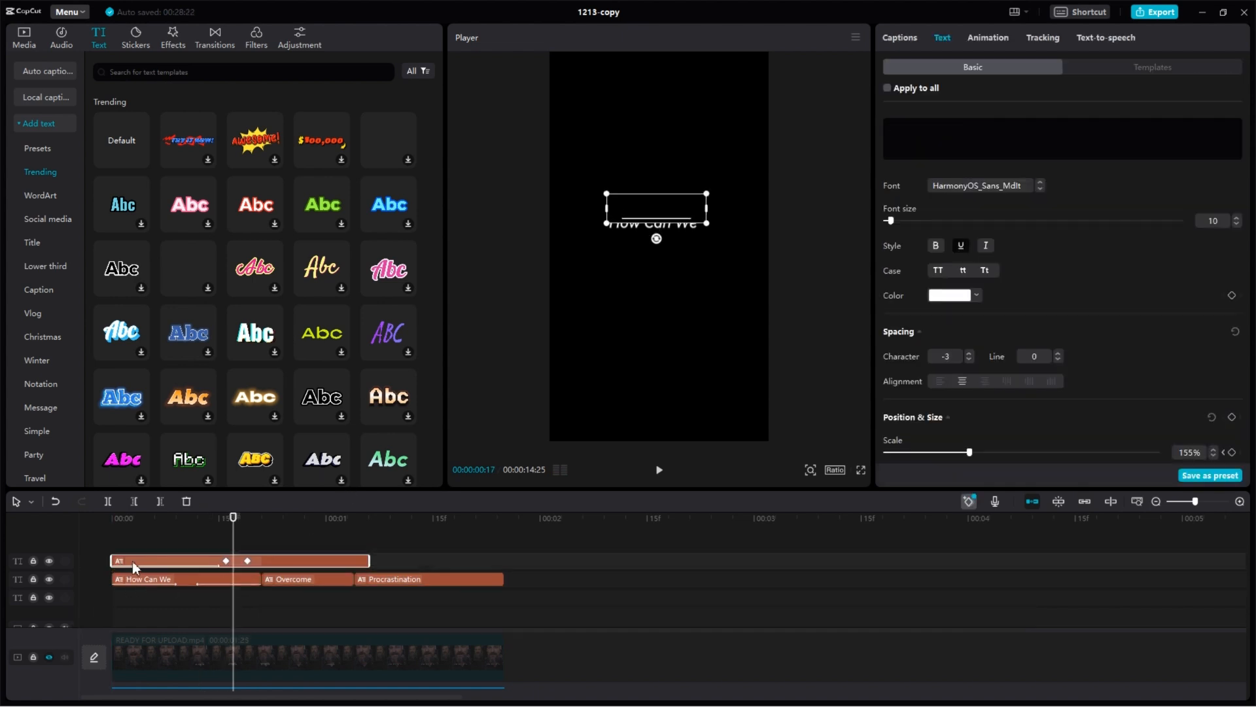
left_click(139, 537)
key("space")
key("space")
left_click_drag(211, 549, 250, 567)
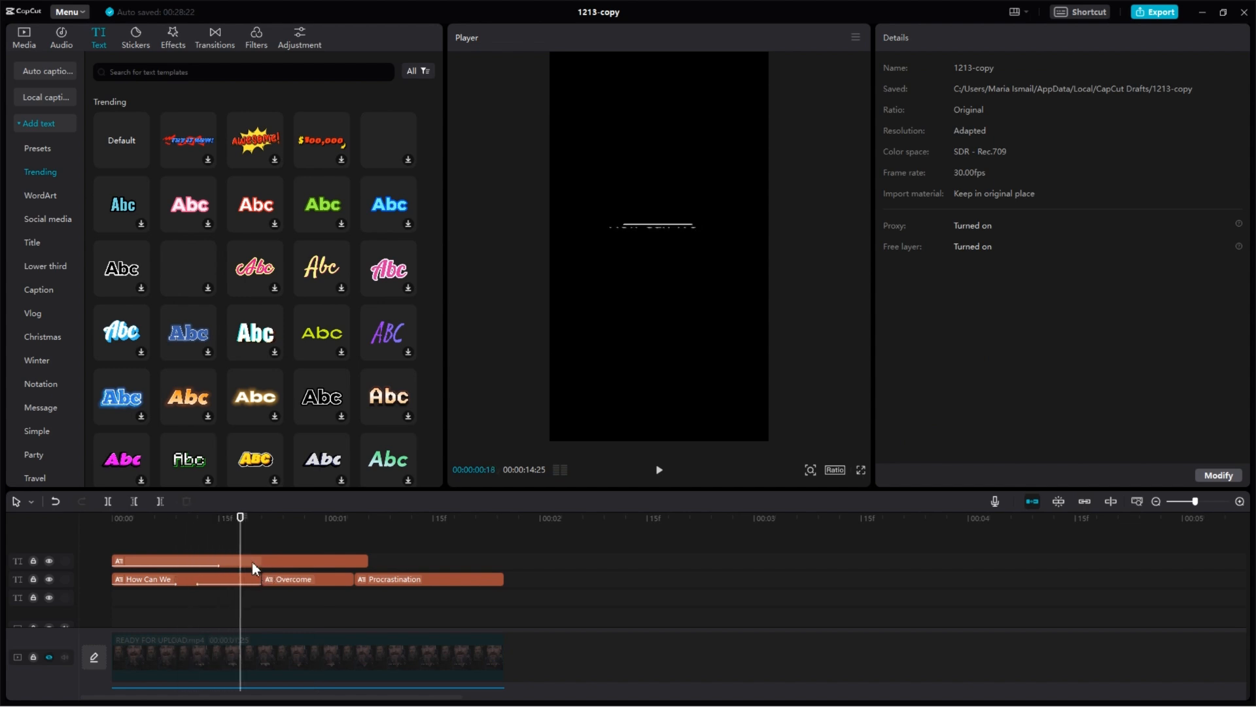
Step: Move the "Overcome" caption to its own track overlapping the end of "How Can We" and give it a 0.3 s Wipe Down entrance animation
left_click(256, 574)
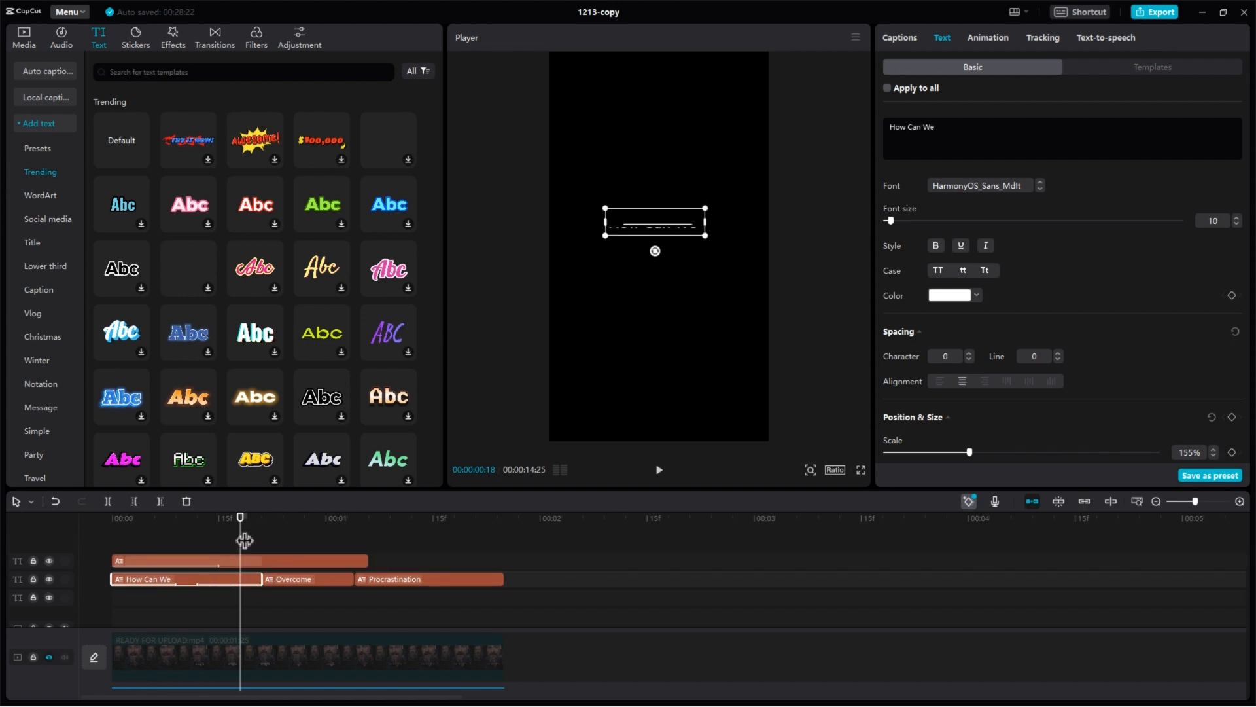
left_click_drag(246, 543, 263, 545)
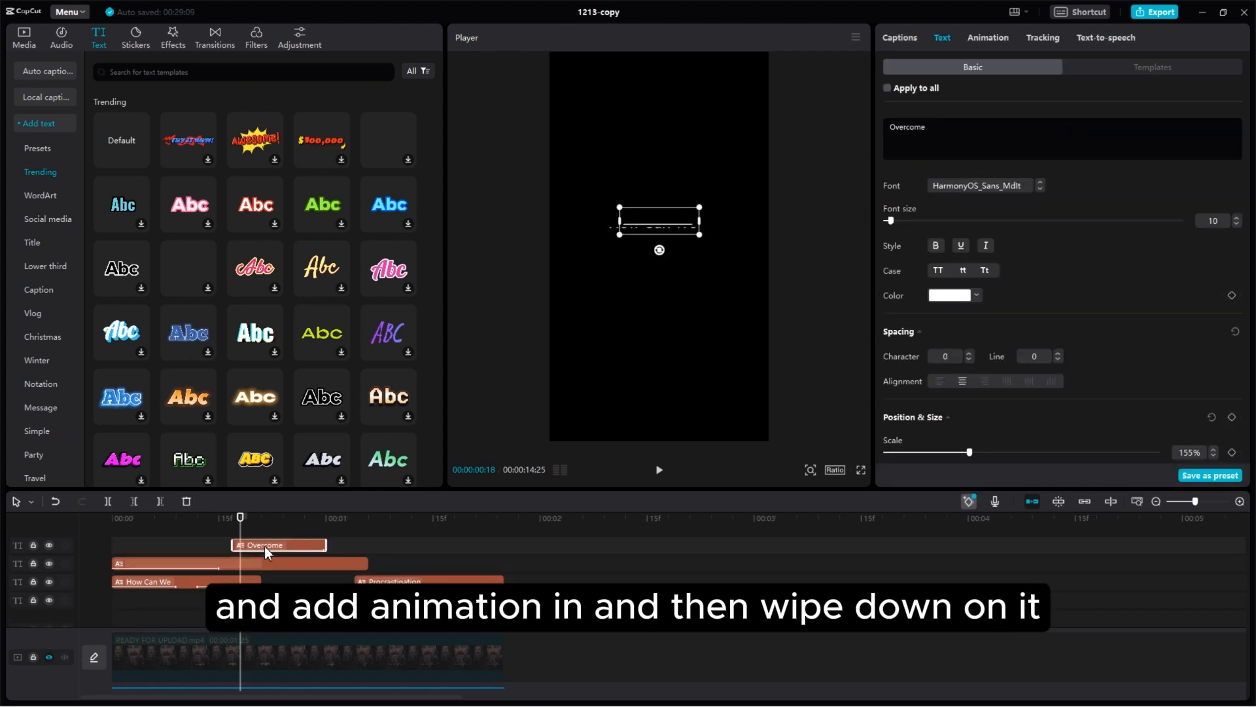
left_click(992, 41)
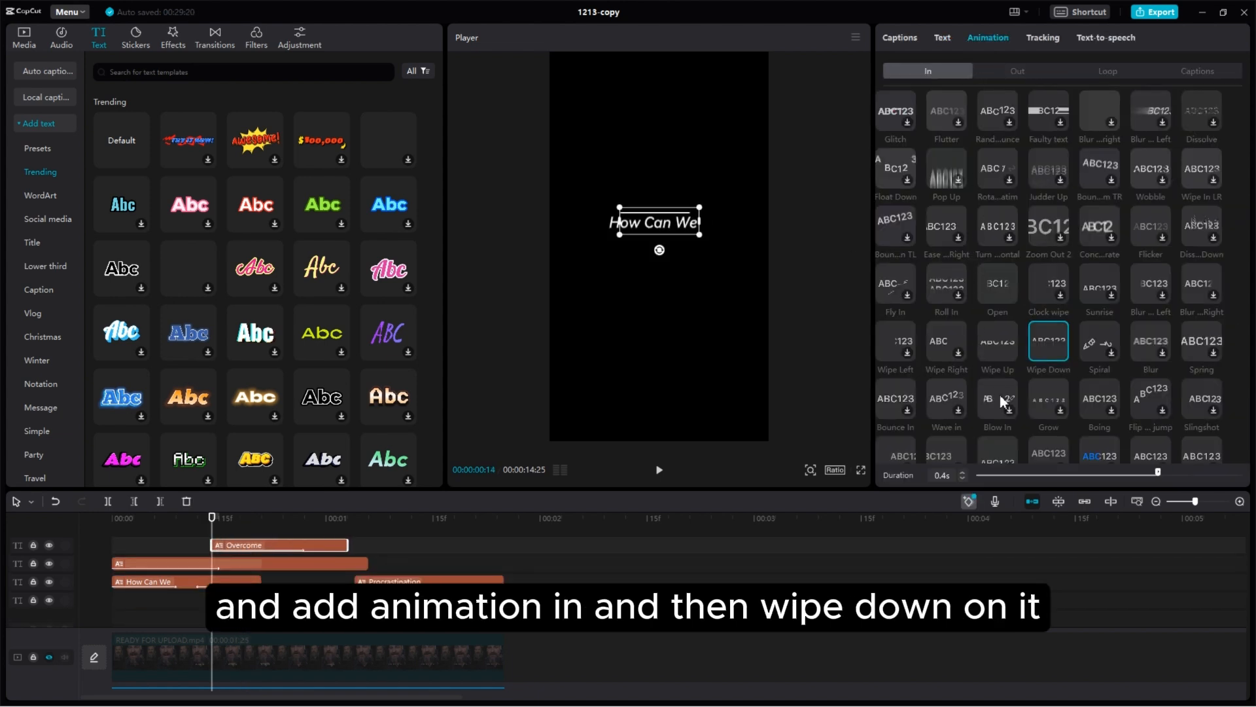
left_click(962, 474)
left_click(961, 477)
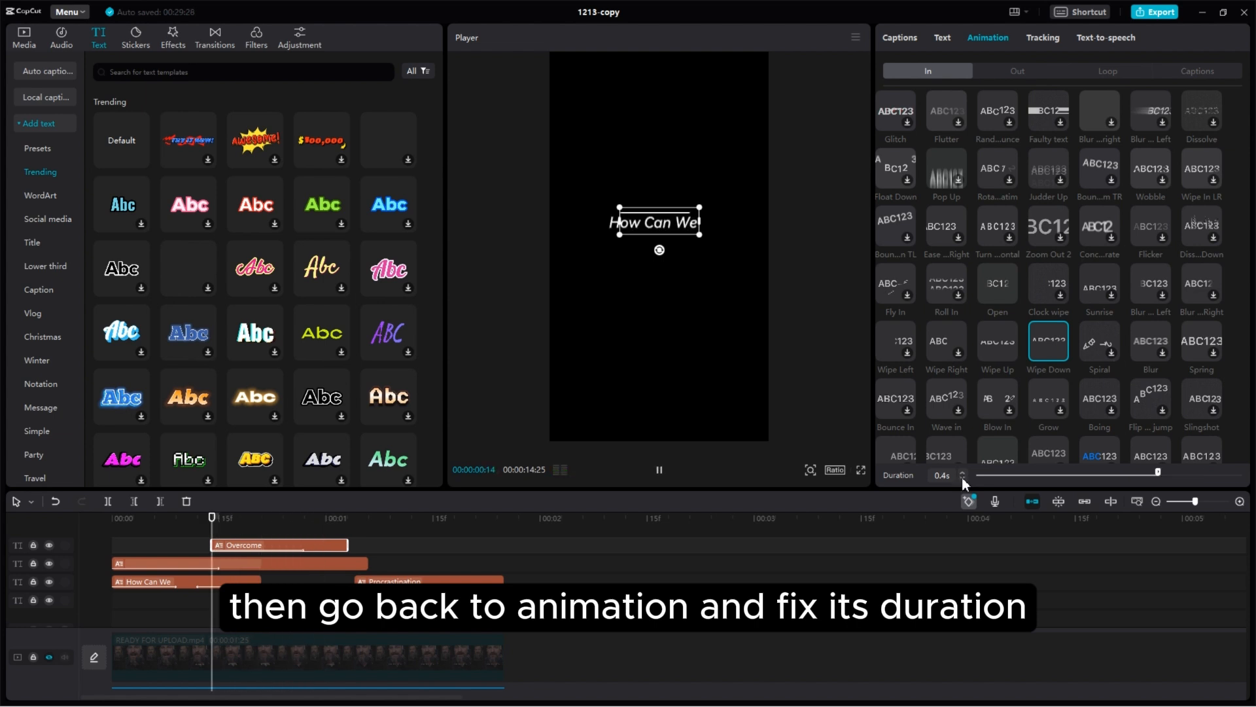
left_click(963, 477)
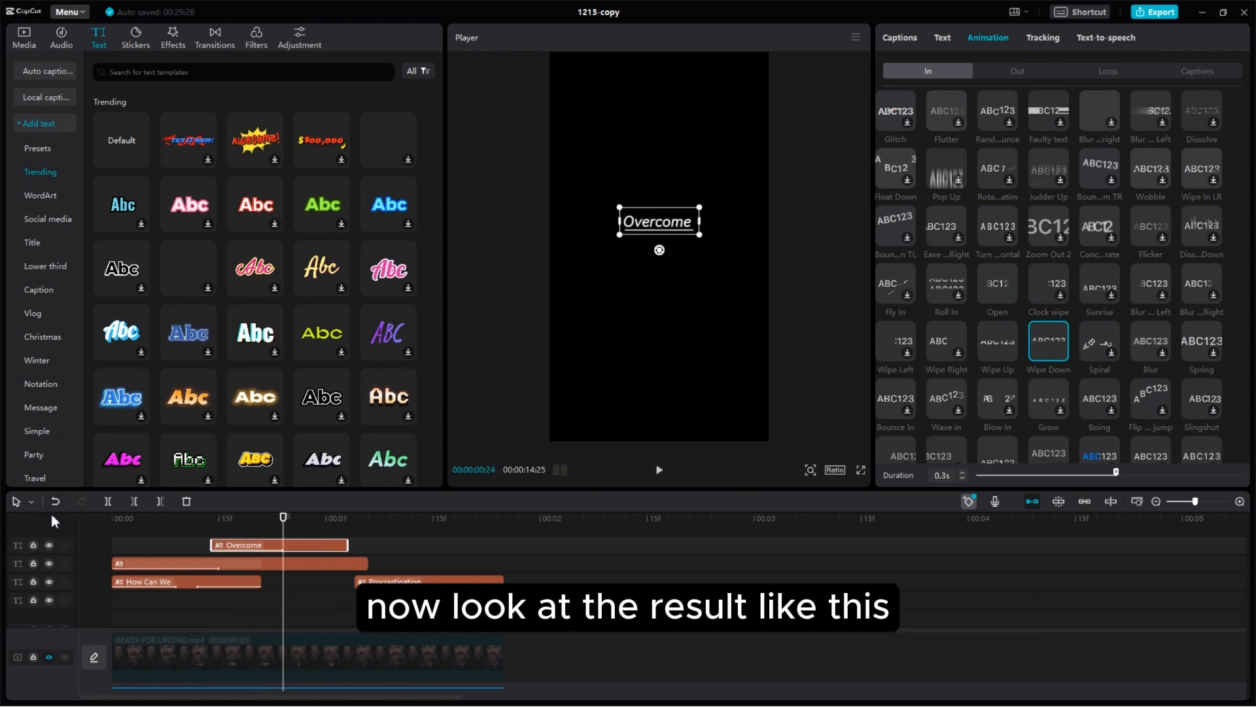
Step: Preview the transition from "How Can We" to "Overcome" from the start of the timeline
left_click(136, 519)
left_click(103, 521)
key("space")
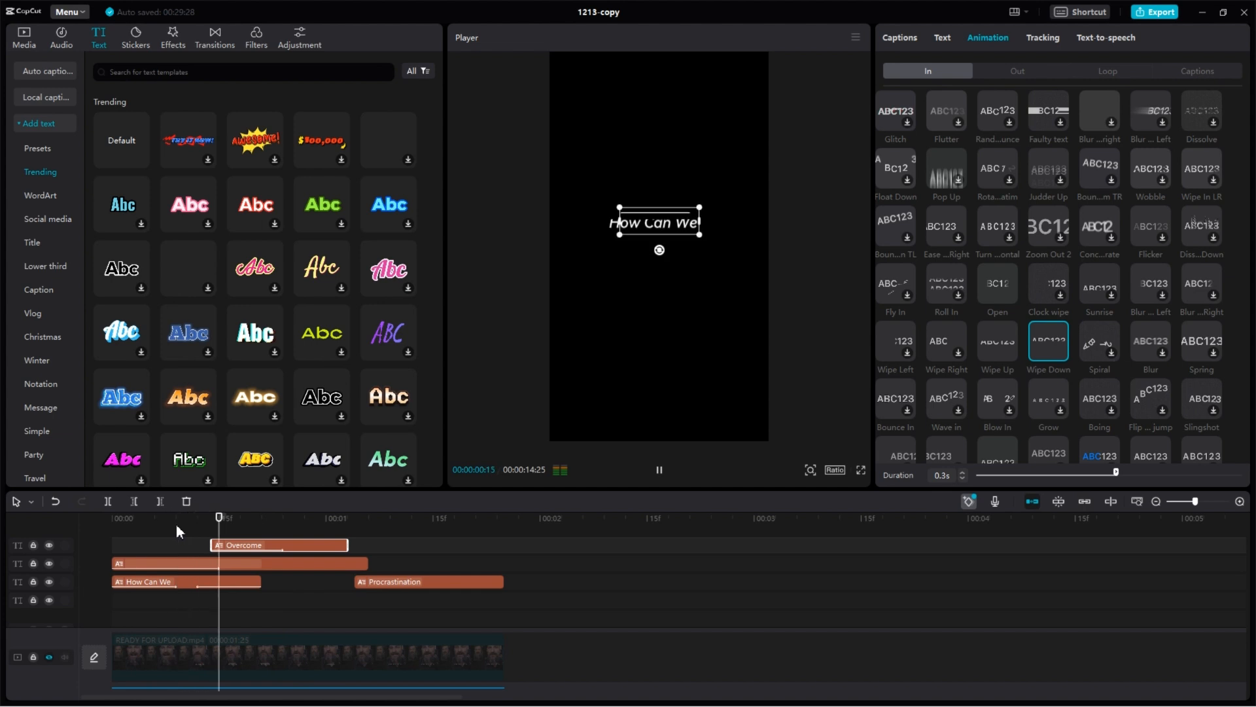
left_click(210, 523)
left_click_drag(216, 535, 105, 531)
key("space")
key("space")
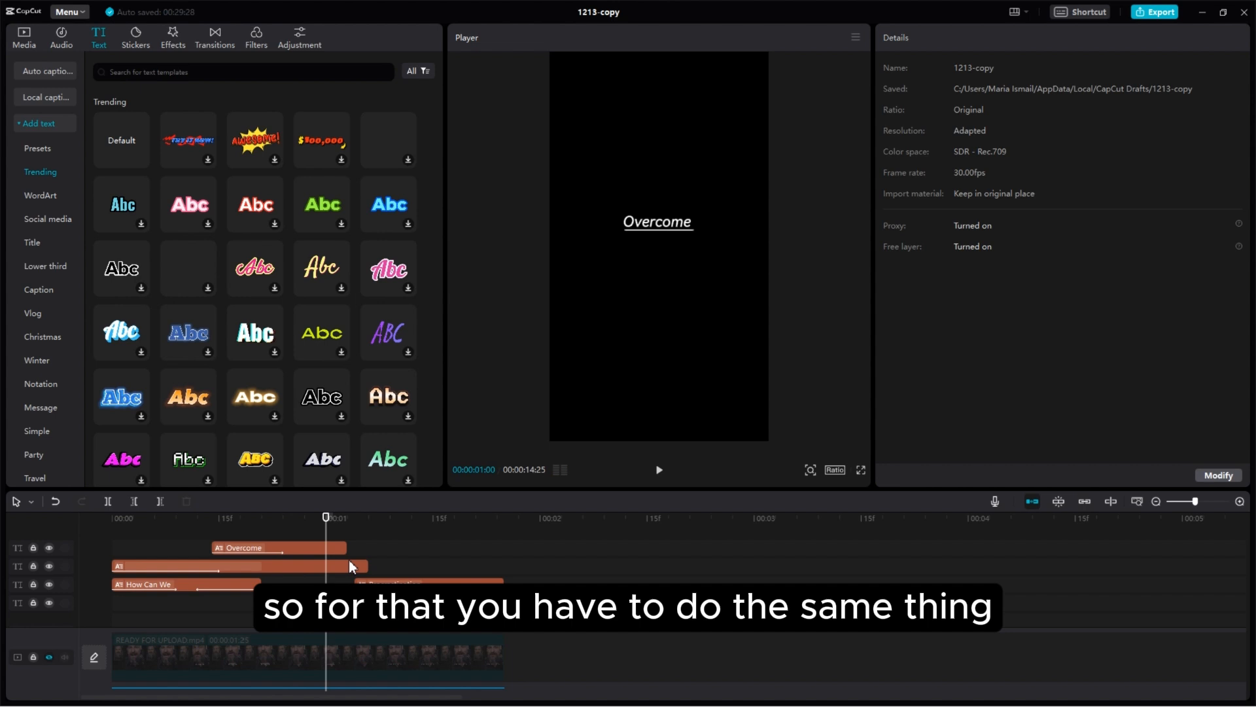
Step: Move "Procrastination" to its own track starting at 1 second and apply a 0.3 s Wipe Up exit animation to "Overcome"
left_click_drag(370, 581, 351, 541)
left_click(294, 579)
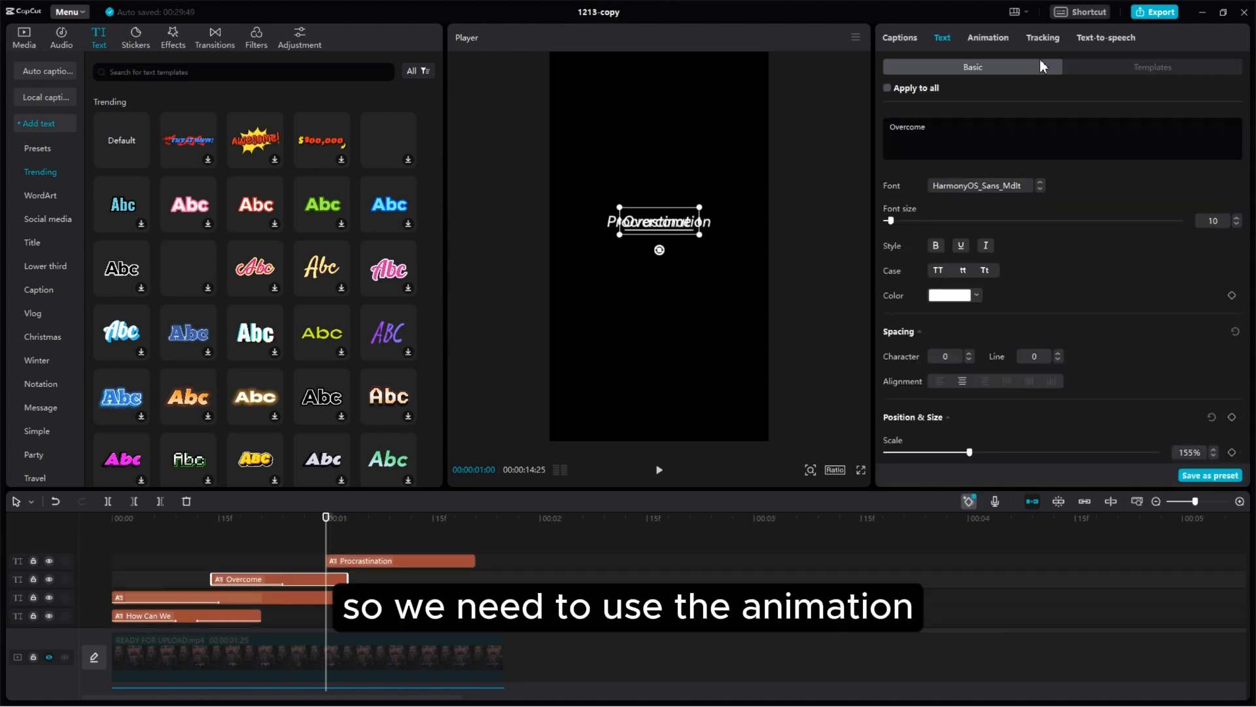
left_click(988, 37)
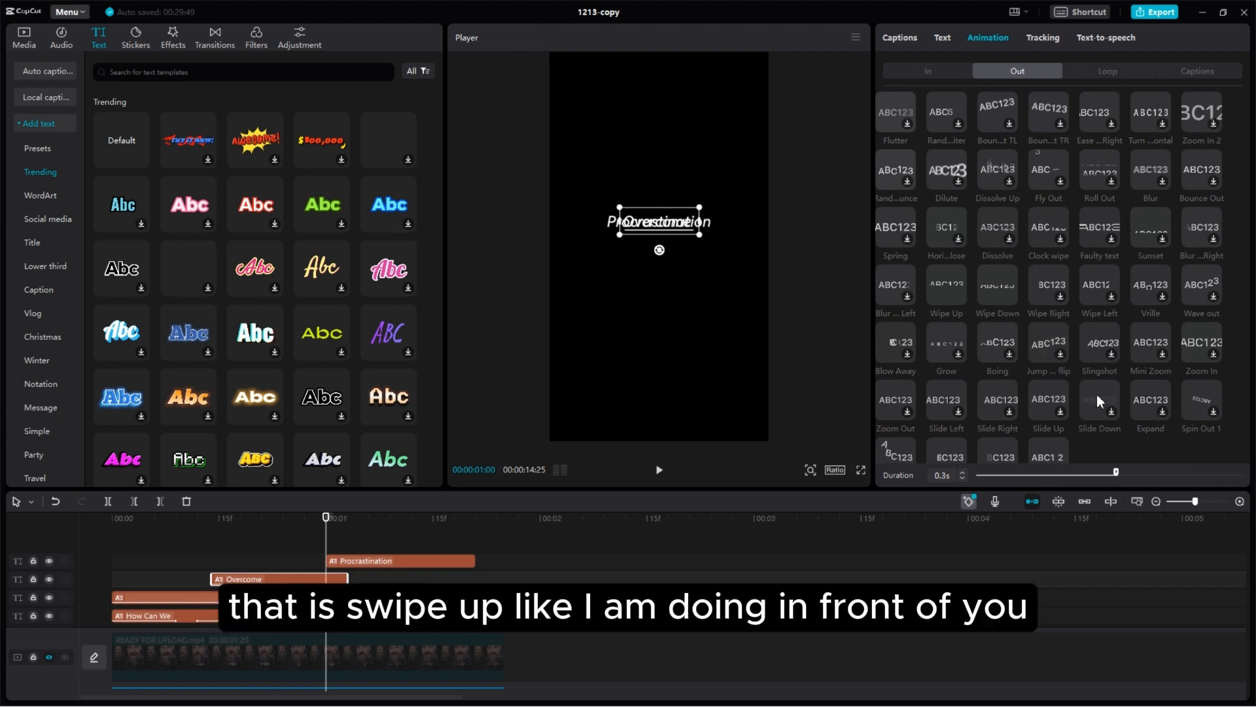
left_click(947, 288)
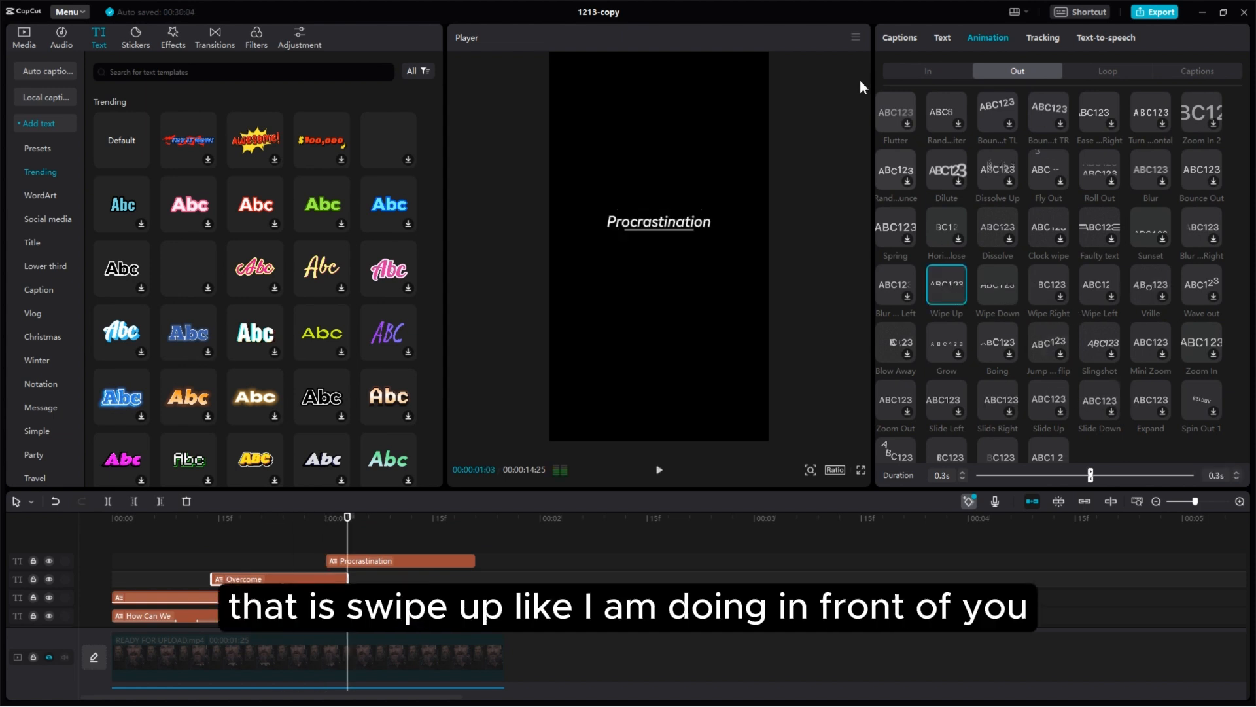
left_click(320, 550)
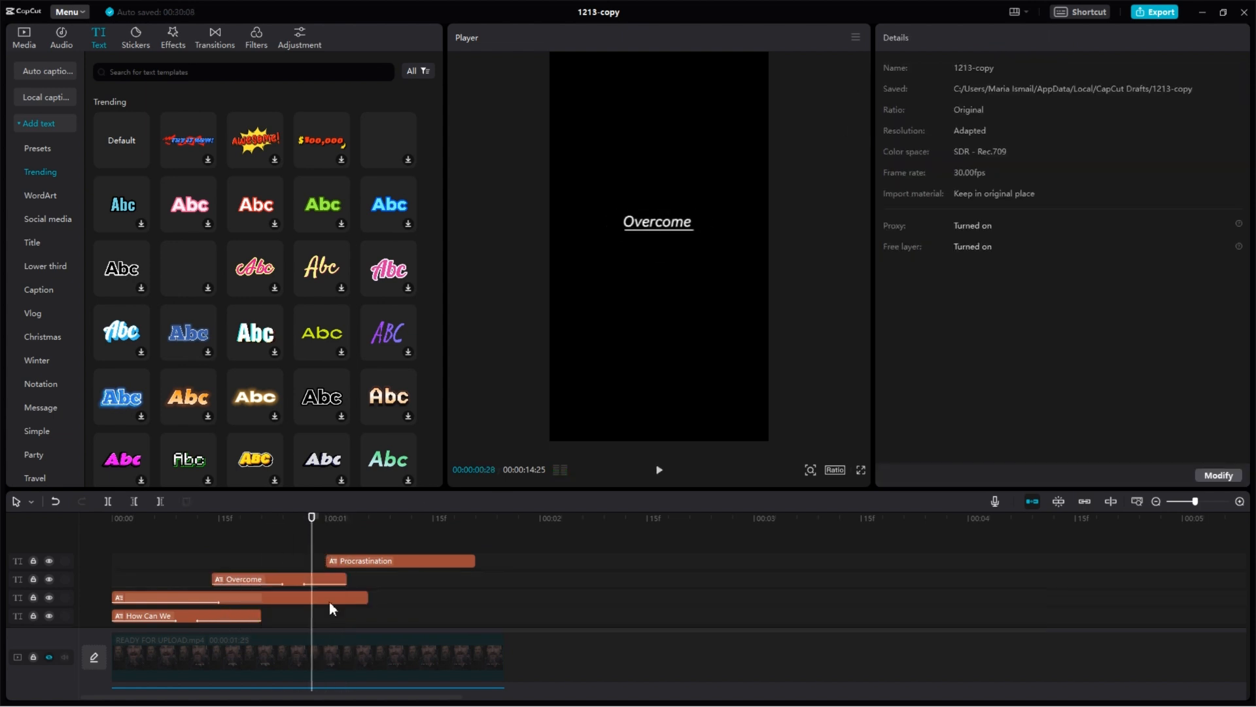
Step: Apply the Wipe Up entrance animation to the "Procrastination" caption
left_click(458, 597)
scroll(1231, 309, "down", 4)
scroll(1230, 309, "up", 2)
left_click(336, 551)
mouse_move(336, 552)
left_mouse_down()
mouse_move(305, 554)
mouse_move(334, 564)
left_mouse_up()
left_click(334, 564)
left_click(988, 39)
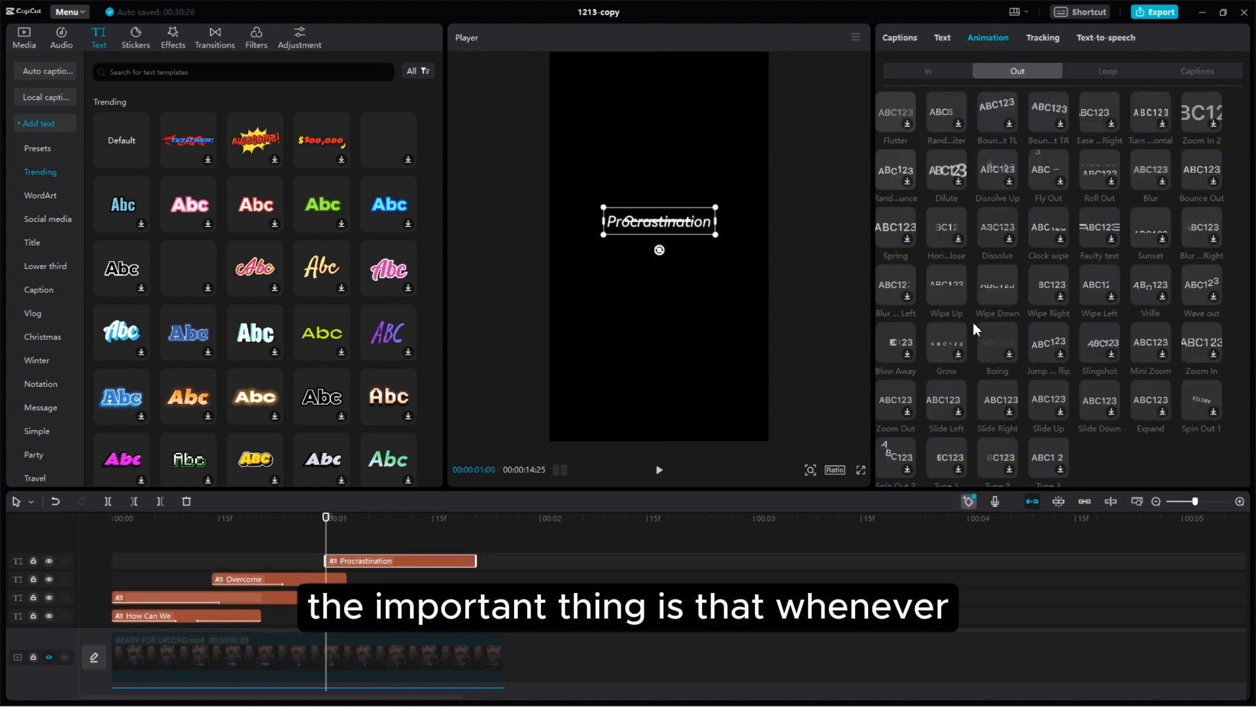
left_click(997, 437)
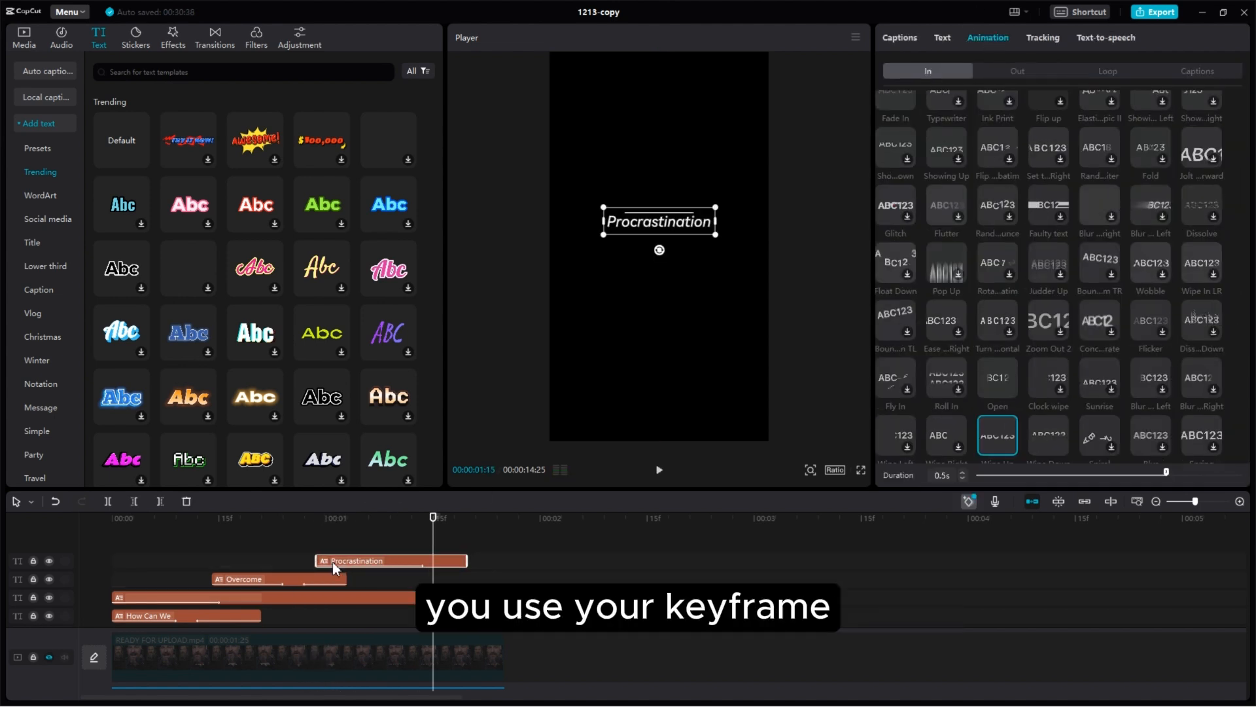
Step: Shorten the "Procrastination" caption's Wipe Up entrance animation and start the caption slightly earlier
left_click(961, 479)
left_click(962, 478)
left_click(962, 478)
left_click_drag(307, 543, 317, 568)
Step: Show the position and size keyframes of the line caption in the timeline
left_click(269, 567)
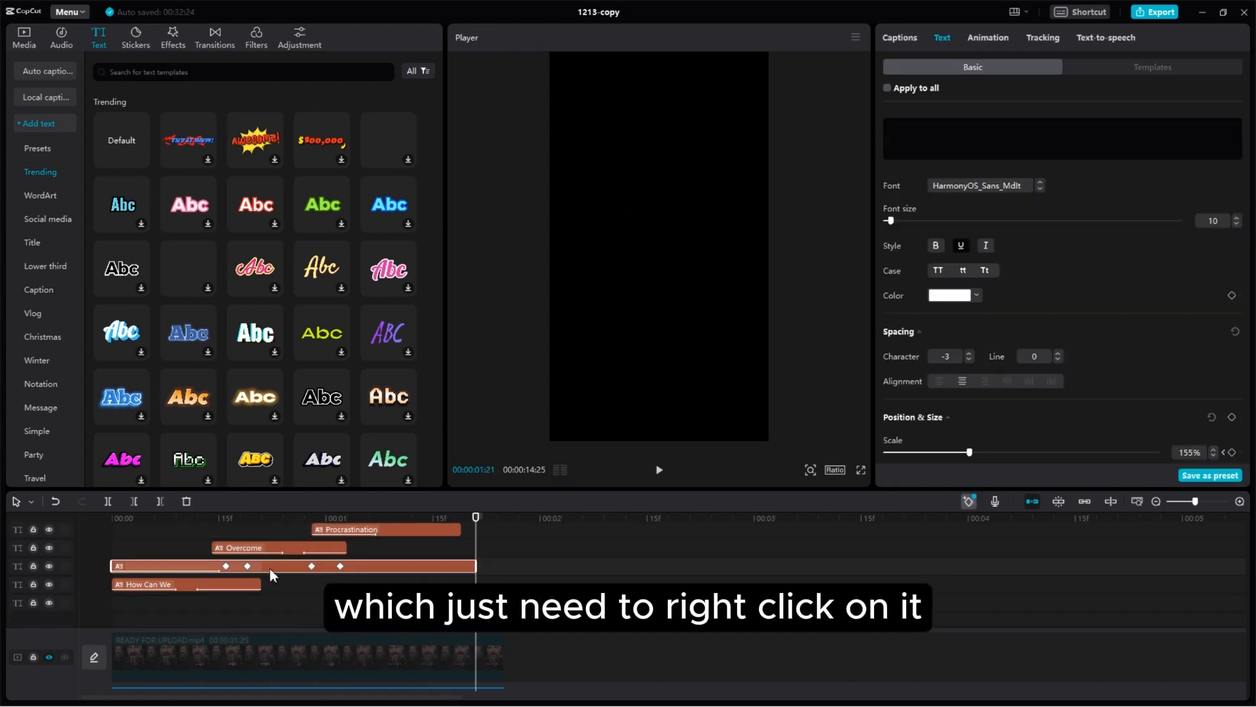
right_click(270, 568)
left_click(336, 620)
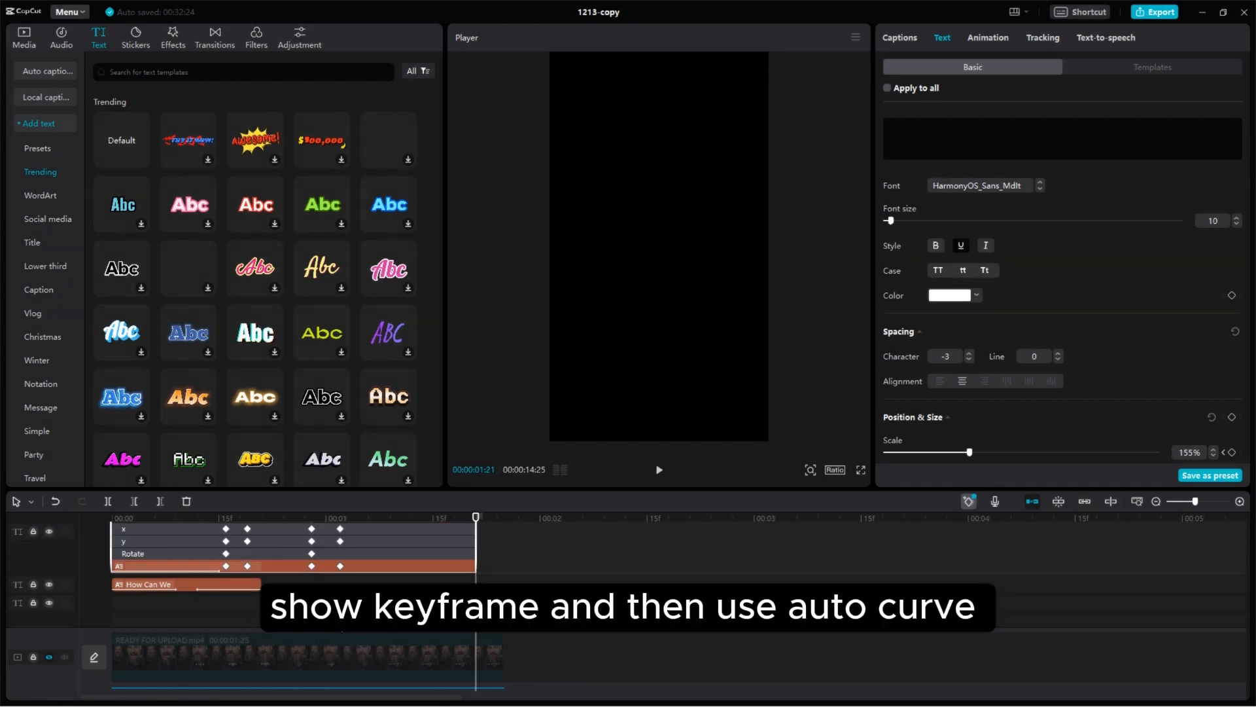
scroll(489, 562, "up", 2)
scroll(437, 563, "down", 1)
left_click(437, 563)
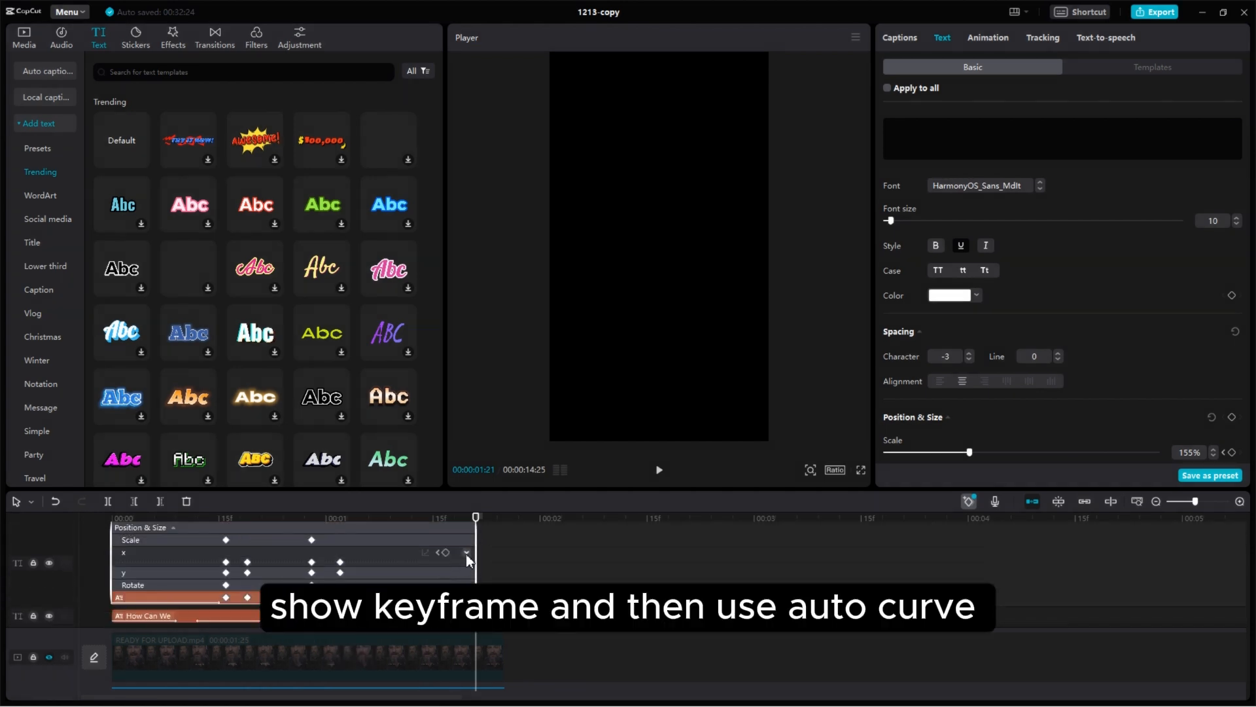
Step: Apply the auto curve to the line caption's x and y position keyframes
left_click(466, 553)
mouse_move(241, 551)
left_mouse_down()
mouse_move(255, 571)
mouse_move(231, 564)
left_mouse_up()
left_click(293, 526)
left_click(466, 526)
left_click(465, 585)
scroll(224, 549, "up", 1)
left_click(250, 572)
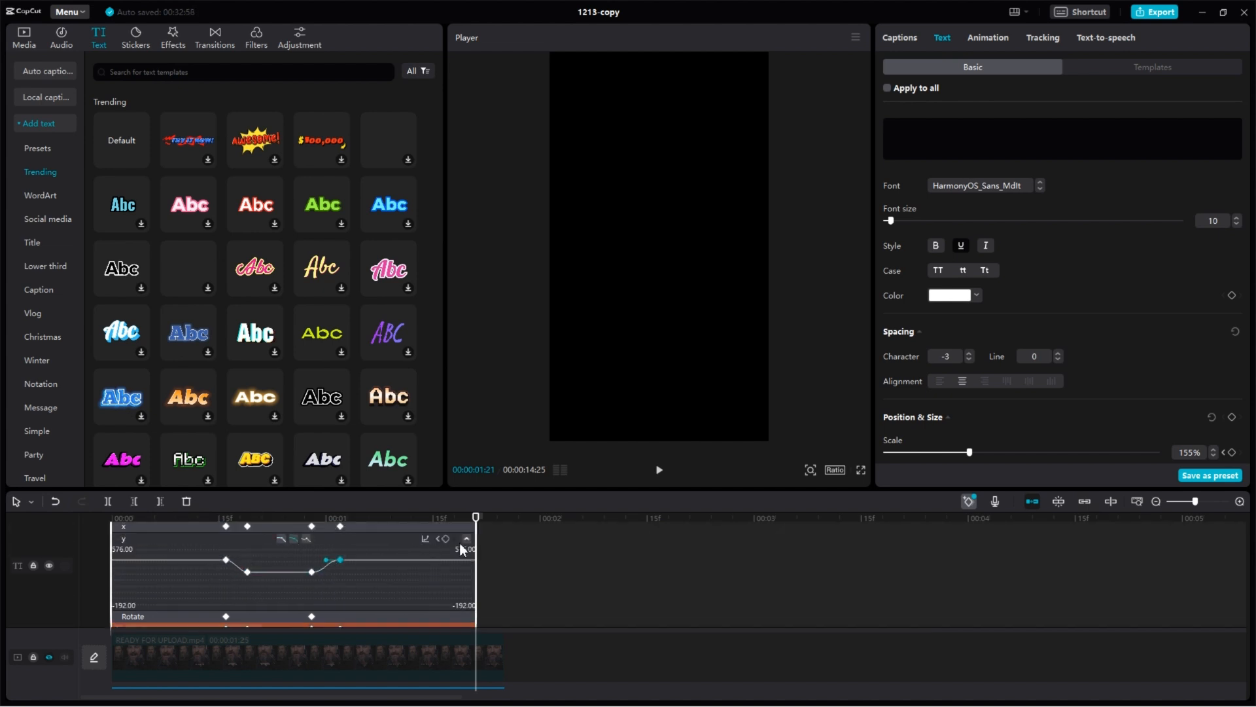
Step: Play the caption sequence from the start to check the smoothed line motion
scroll(433, 549, "up", 3)
left_click(199, 571)
left_click(184, 576)
key("Home")
key("space")
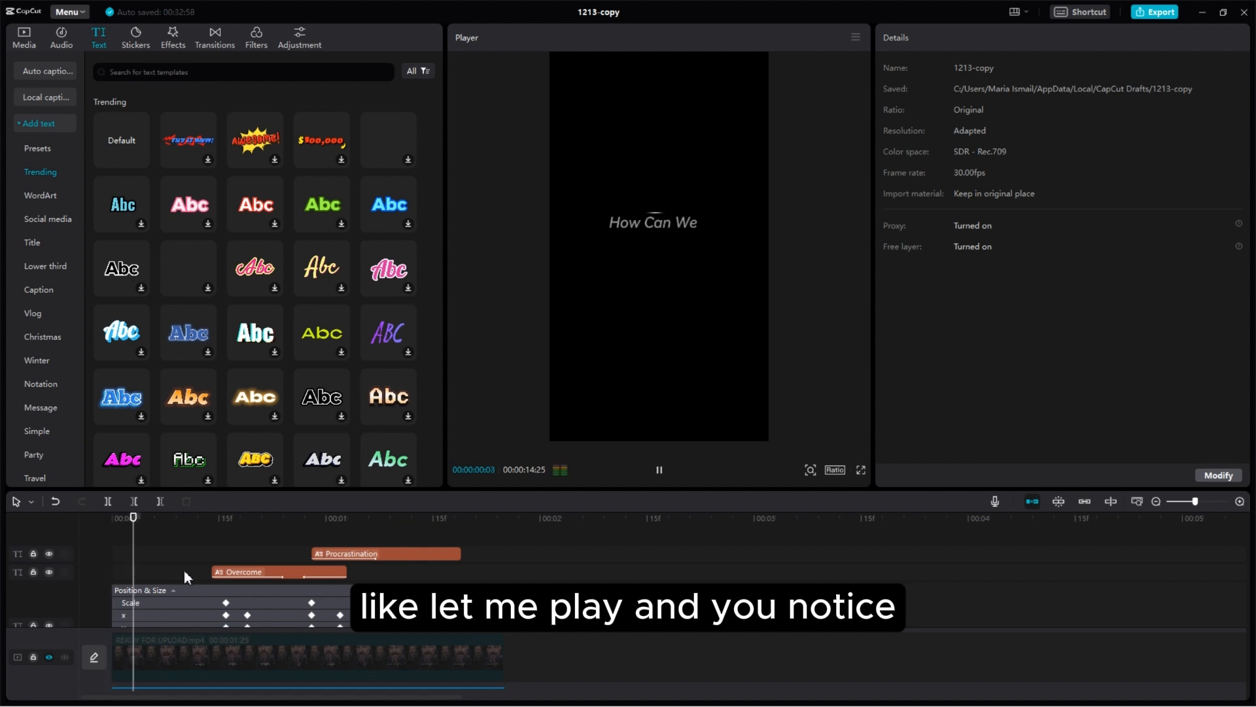
key("space")
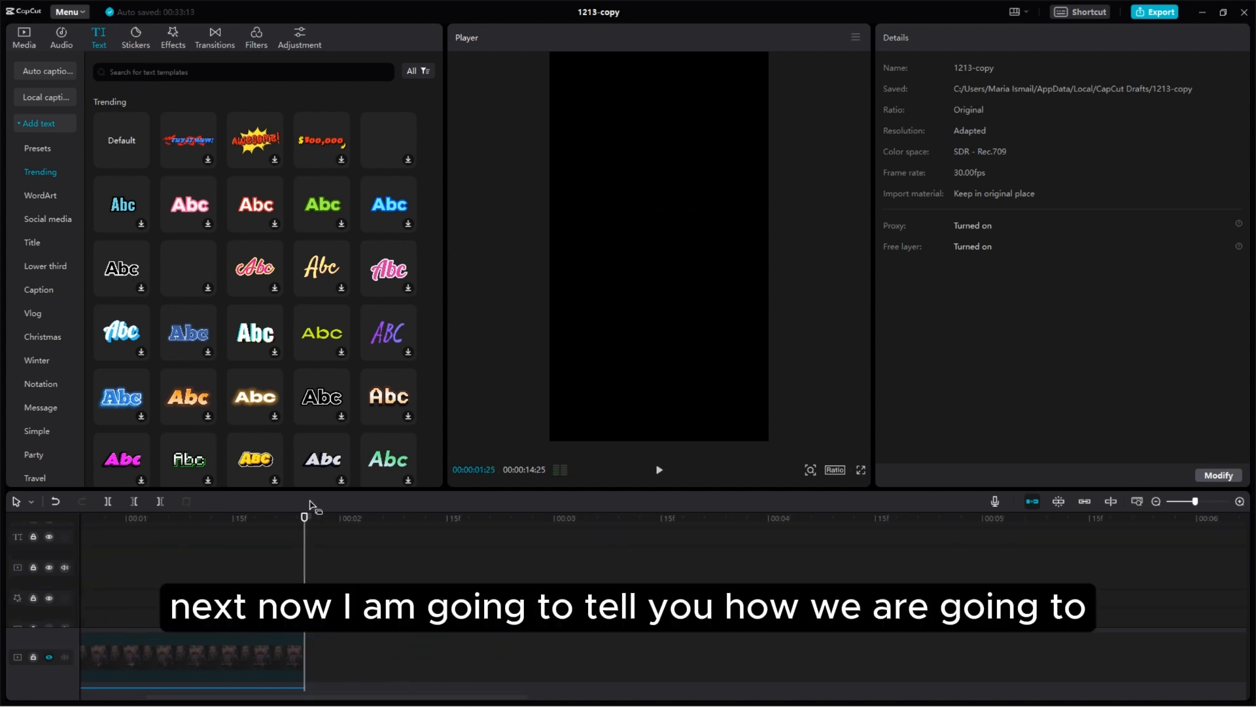
Step: Add grid-black.jpg to the main track directly after the READY FOR UPLOAD clip and unhide that track
left_click(34, 36)
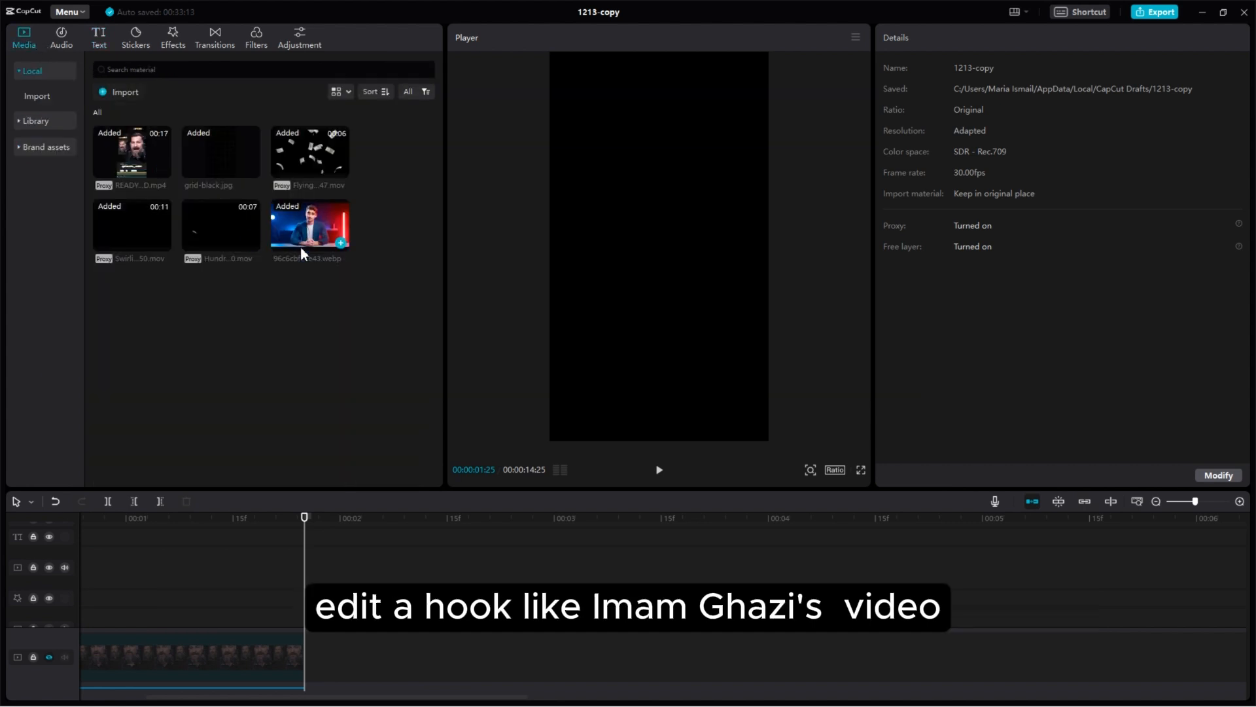
left_click_drag(233, 170, 317, 650)
left_click(333, 621)
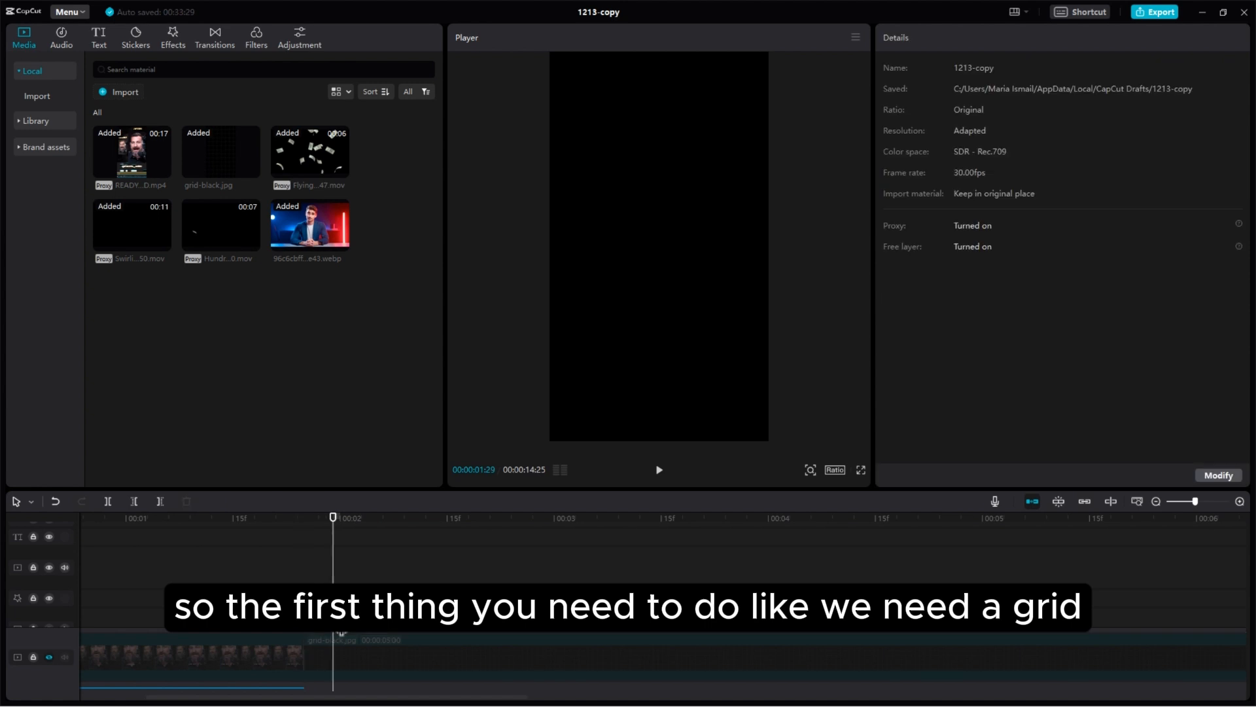
left_click(49, 657)
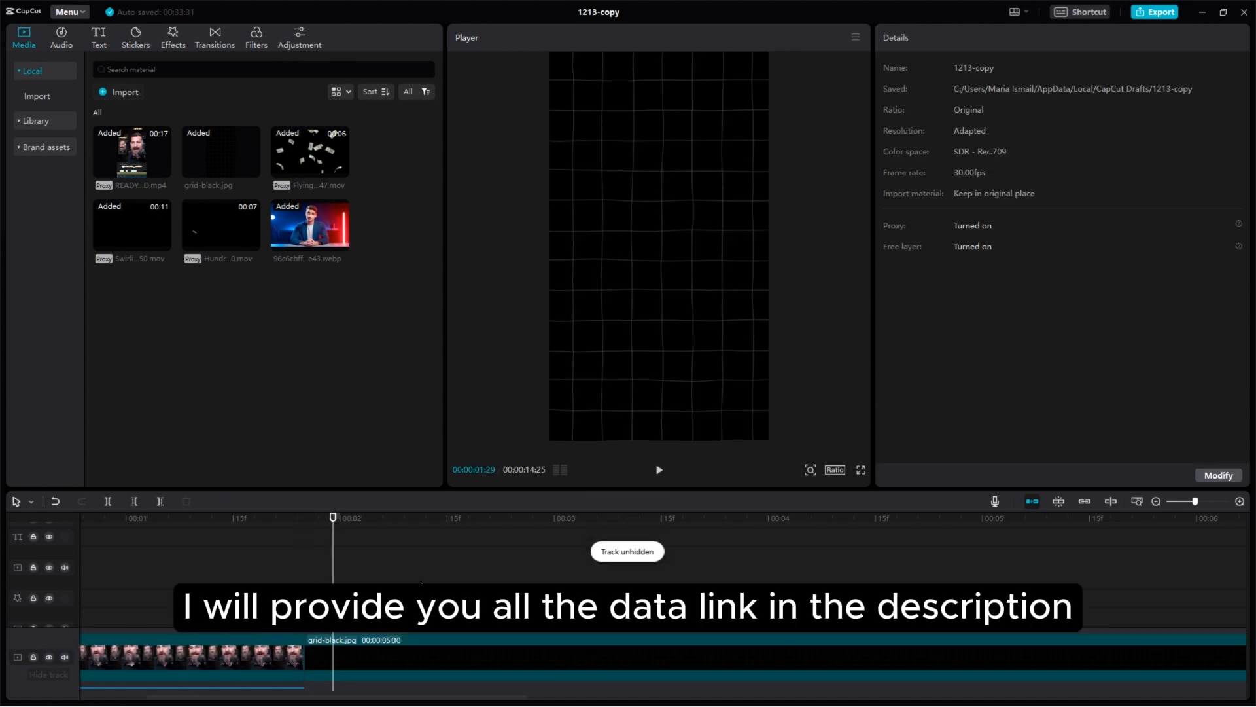
Step: Place the swirling snow overlay above the start of the grid clip and enlarge it to fill the frame
left_click_drag(333, 608, 317, 608)
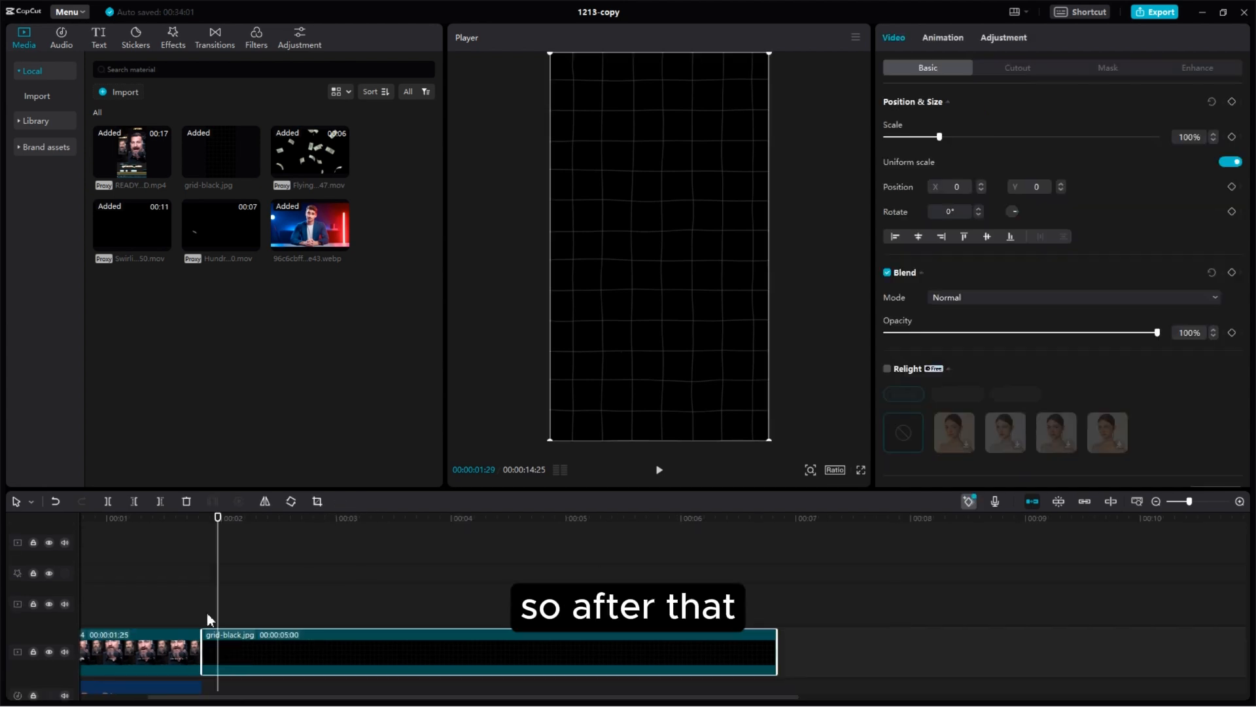
left_click(205, 618)
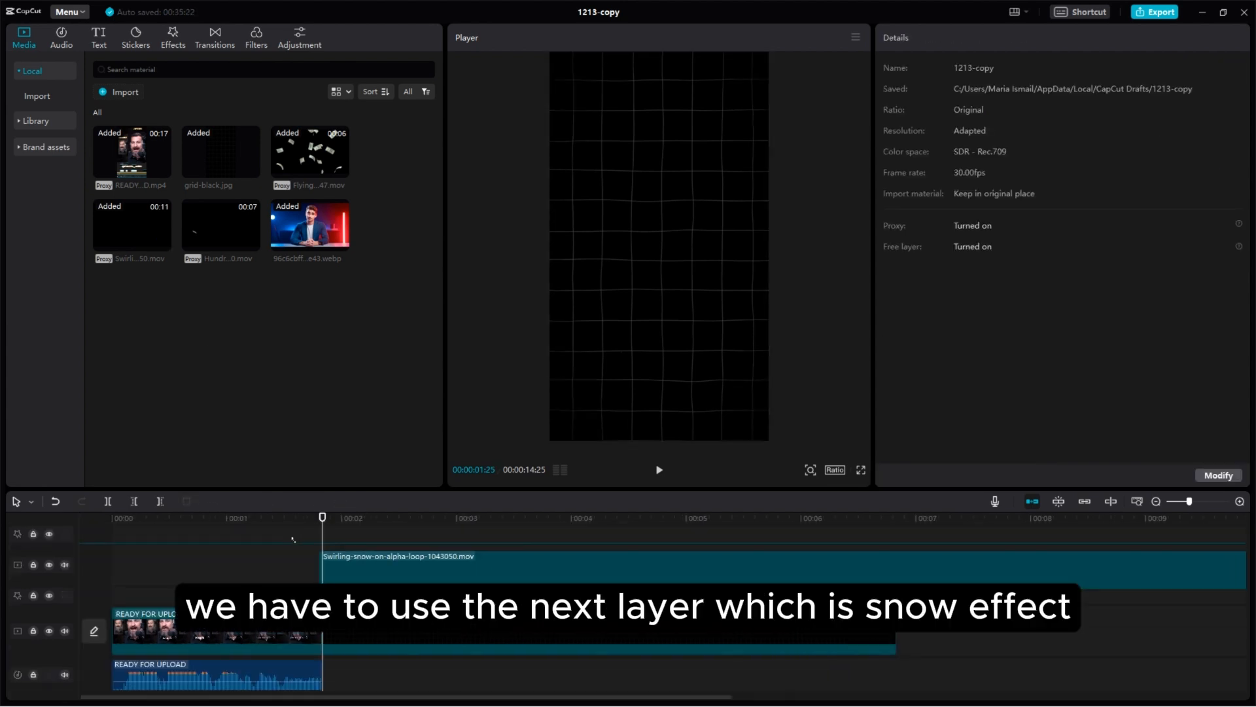
left_click_drag(293, 539, 322, 549)
left_click_drag(768, 308, 986, 705)
Step: Place the flying bills overlay on the track above the snow, scale it to 316% to fill the frame, and preview it
left_click_drag(324, 160, 337, 569)
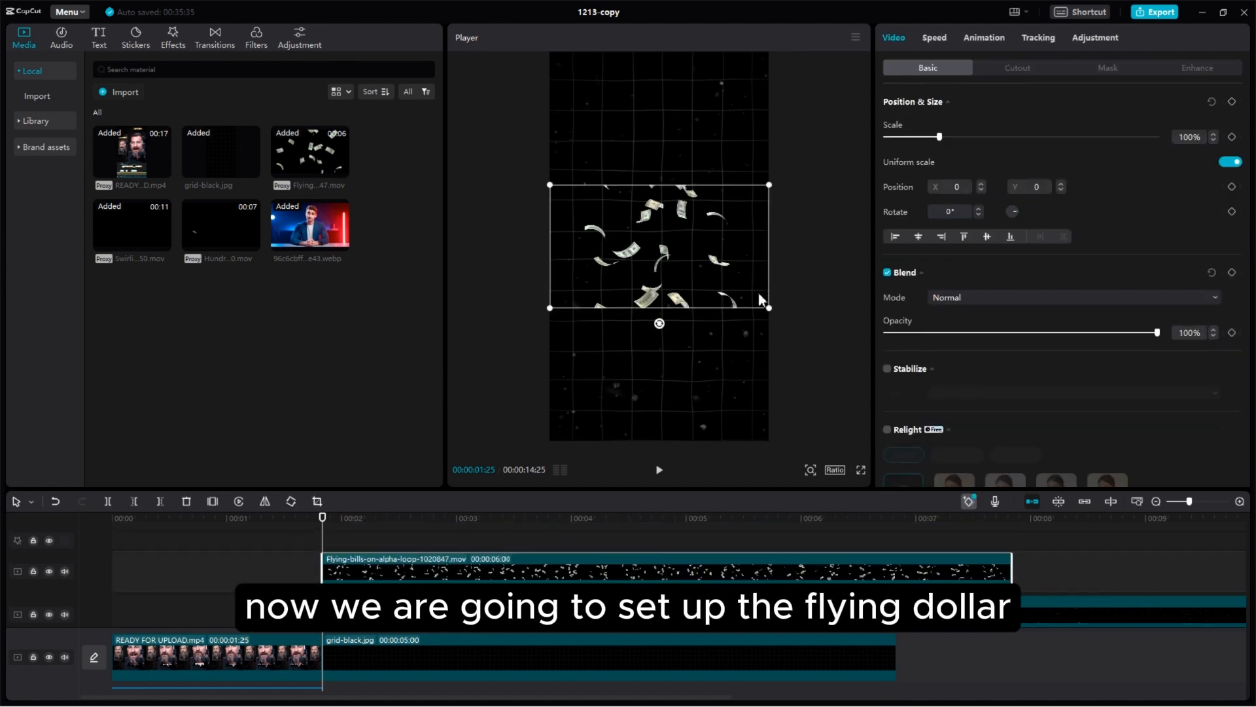
left_click_drag(771, 309, 995, 689)
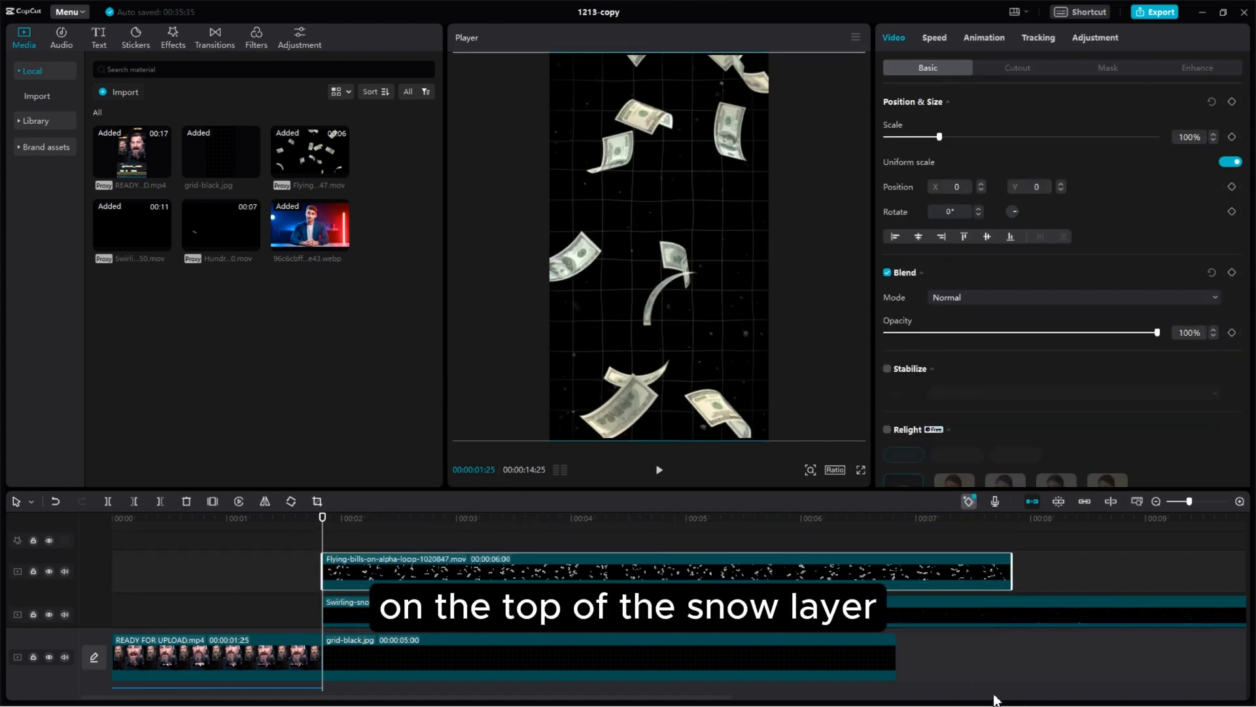
key("space")
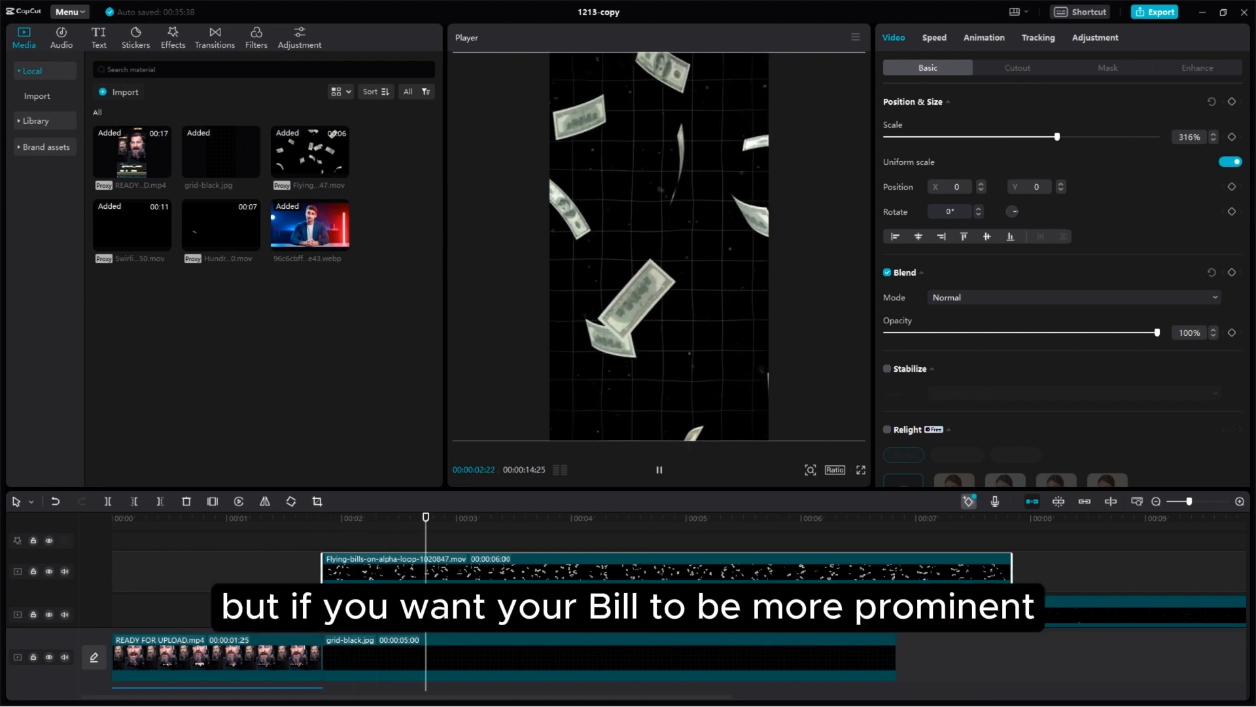
key("space")
Step: Reduce the flying bills overlay's scale and lower its opacity, previewing the result
left_click_drag(1056, 137, 942, 137)
left_click_drag(737, 264, 739, 246)
left_click_drag(942, 137, 1005, 137)
key("space")
left_click(334, 525)
key("space")
left_click_drag(975, 333, 945, 331)
Step: Place the portrait picture on a track above the flying bills at the grid's start and scale it to 129%
left_click(334, 540)
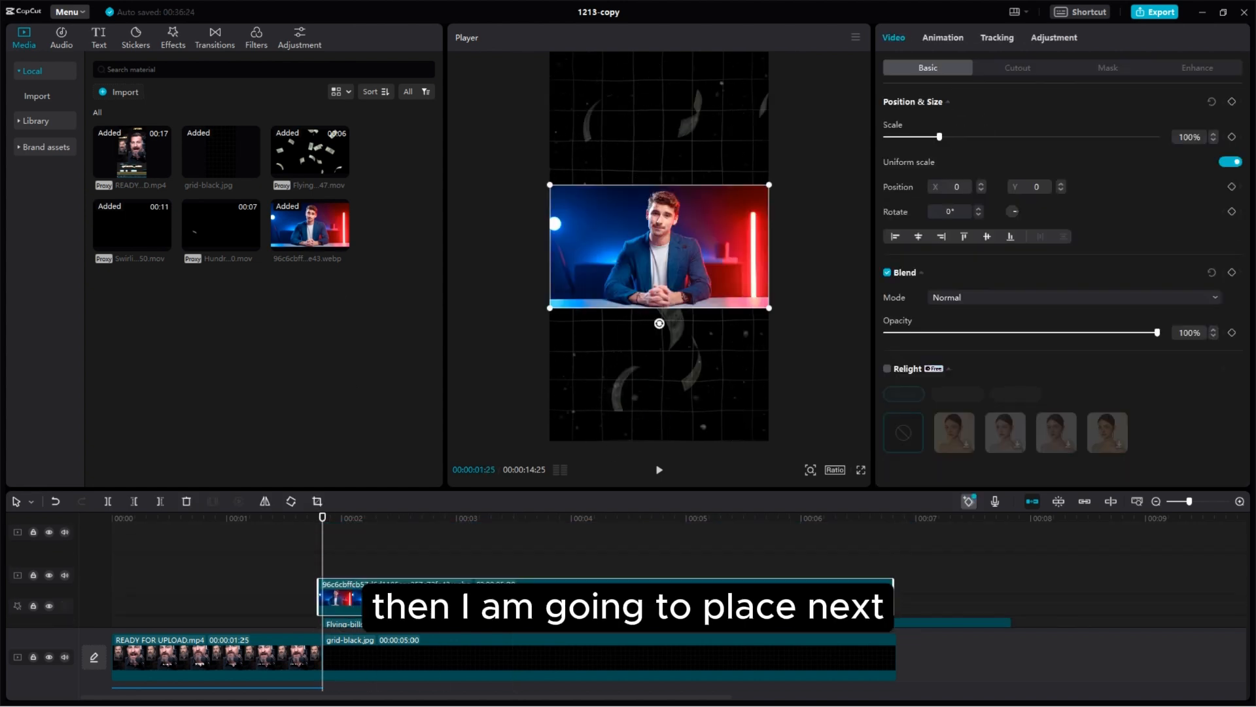
mouse_move(371, 558)
left_mouse_down()
mouse_move(359, 533)
mouse_move(360, 562)
left_mouse_up()
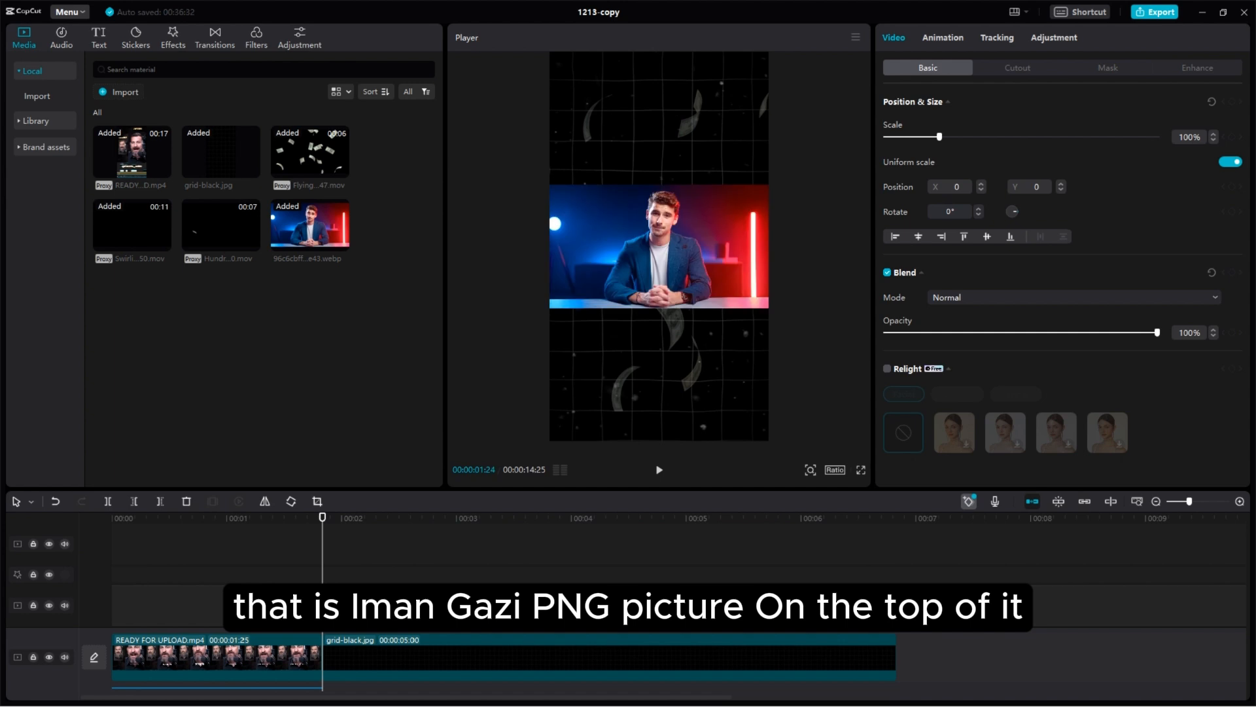
left_click_drag(769, 307, 800, 375)
Step: Remove the portrait's background with Auto cutout and lower the picture to Y -513
left_click(1017, 67)
left_click(887, 222)
left_click_drag(681, 335, 682, 339)
Step: Apply the Mono filter BW 3 to the portrait picture and adjust the filter strength
left_click(257, 40)
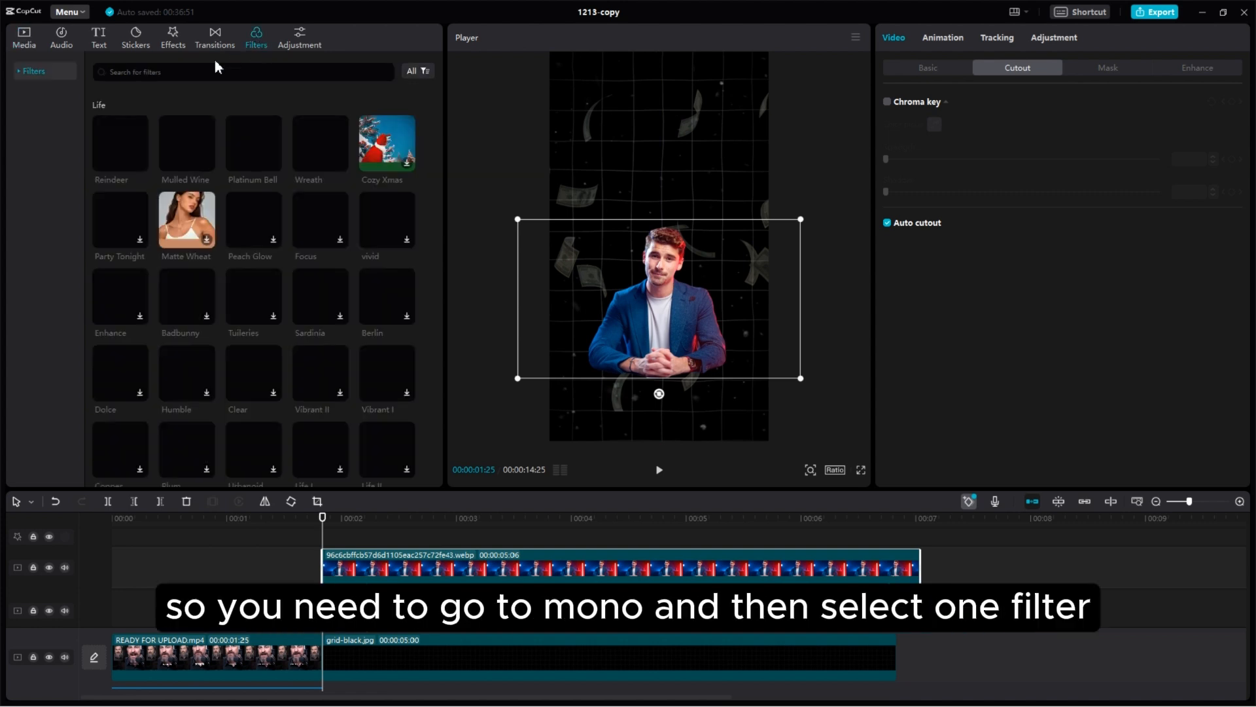
left_click(28, 72)
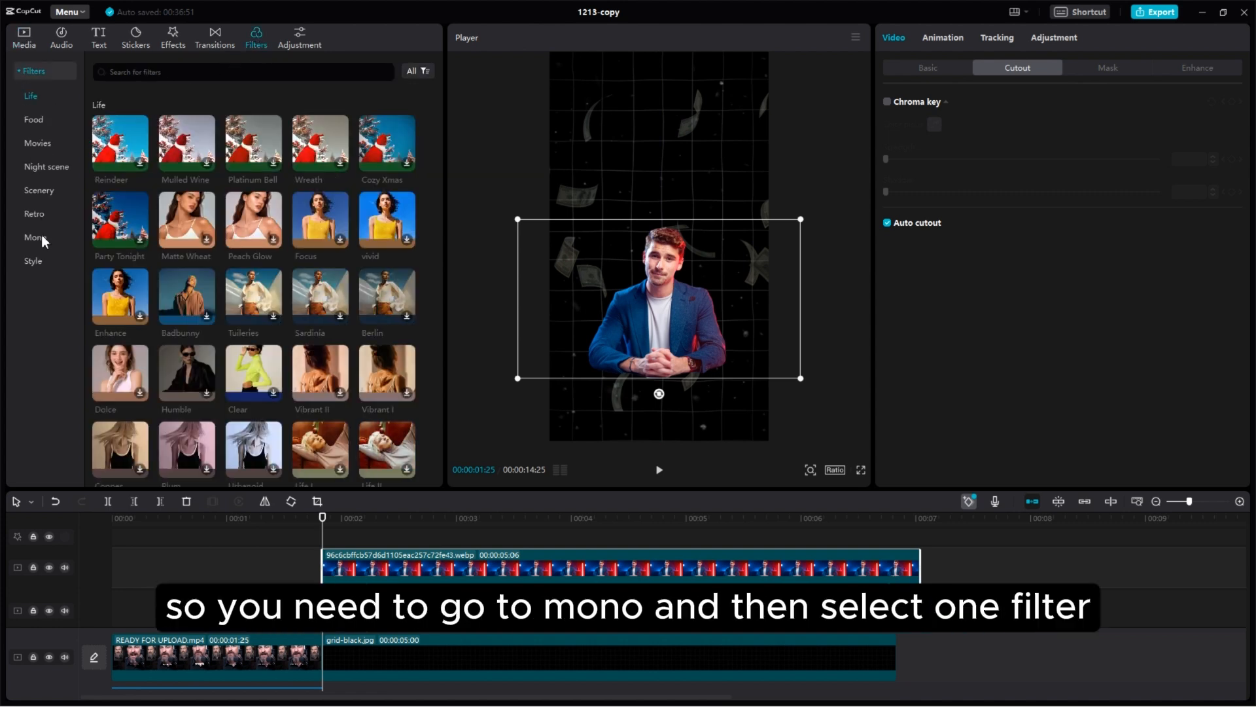
left_click(42, 239)
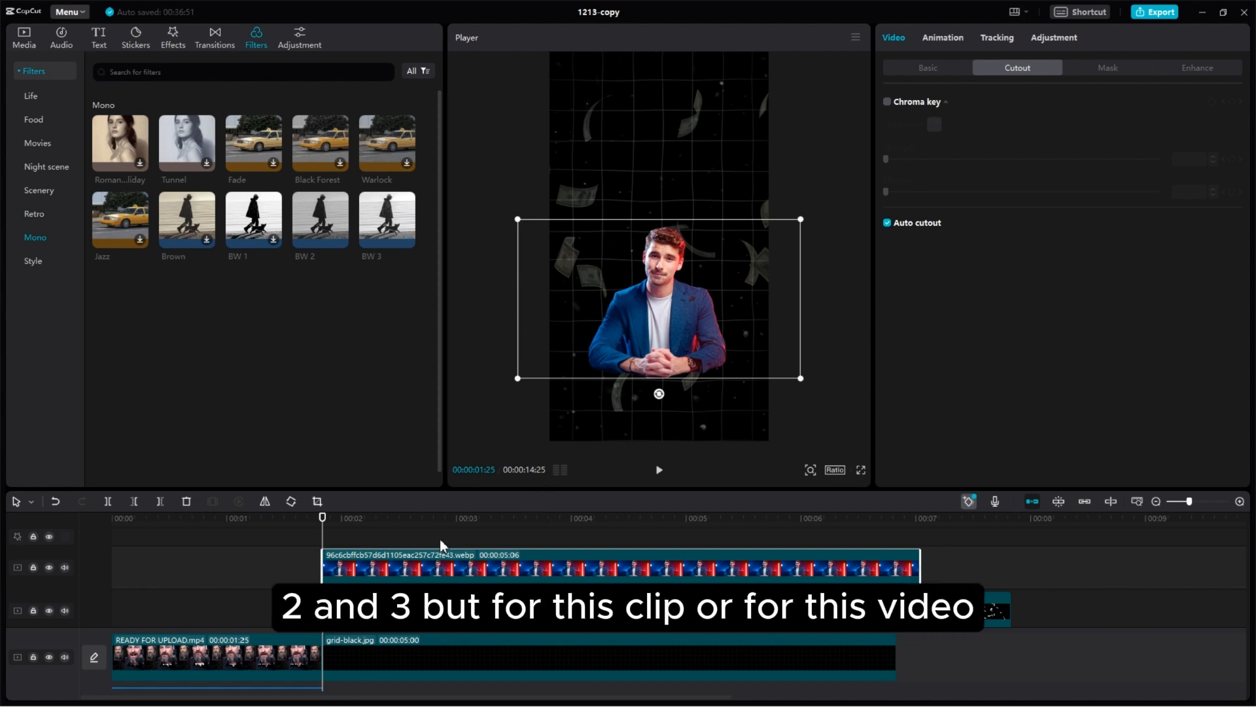
left_click_drag(400, 222, 371, 571)
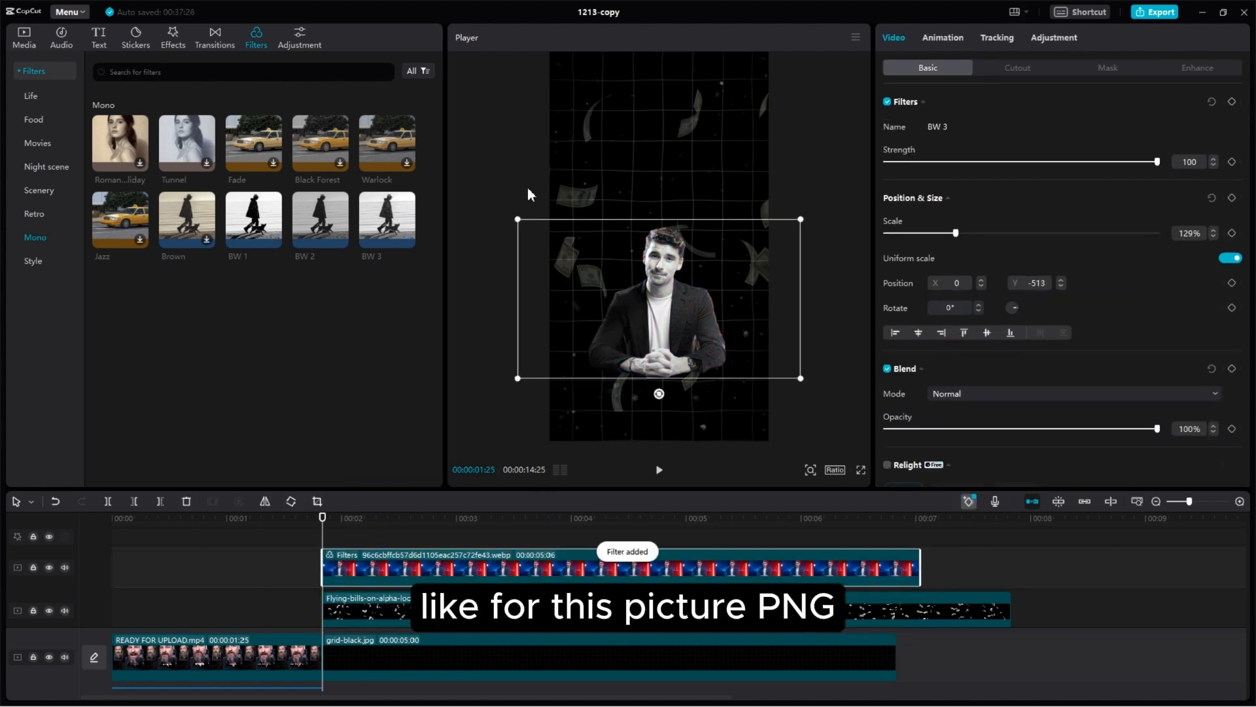
left_click_drag(1123, 162, 1197, 166)
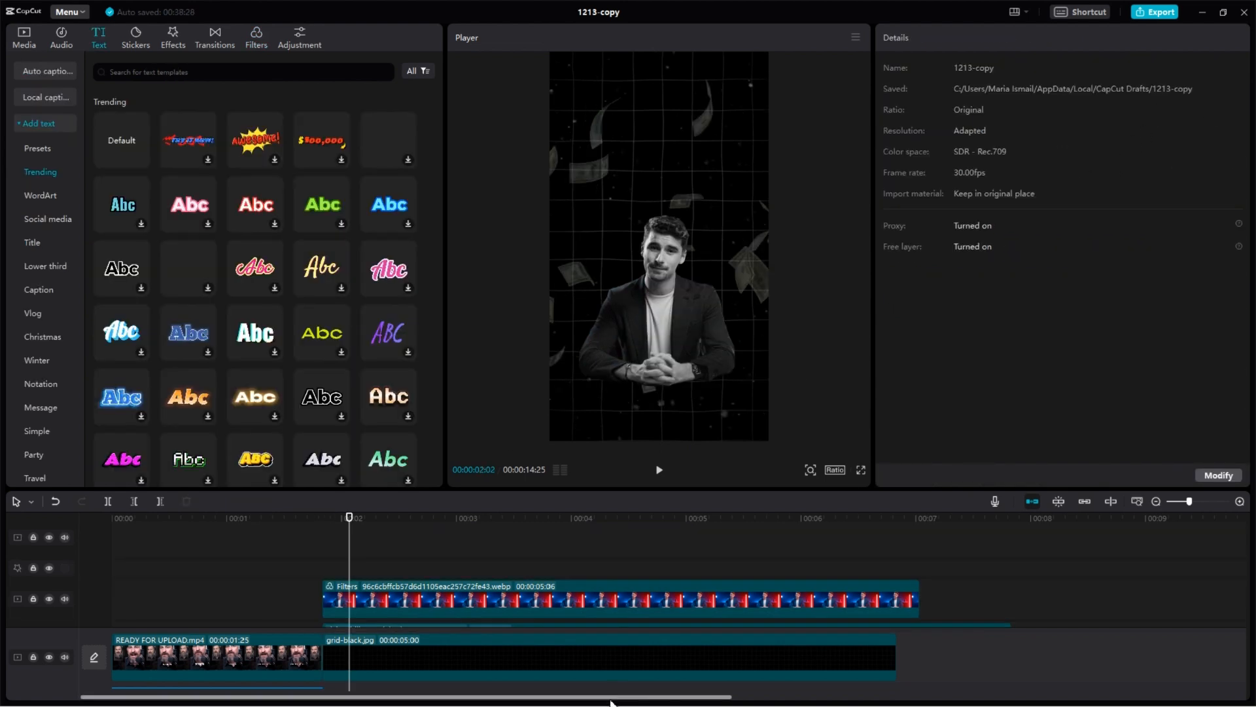
Step: Move the existing LIFE OF text from the reference scene to the start of the grid clip and review its entrance animation
left_click_drag(611, 698, 1058, 699)
scroll(864, 573, "up", 5)
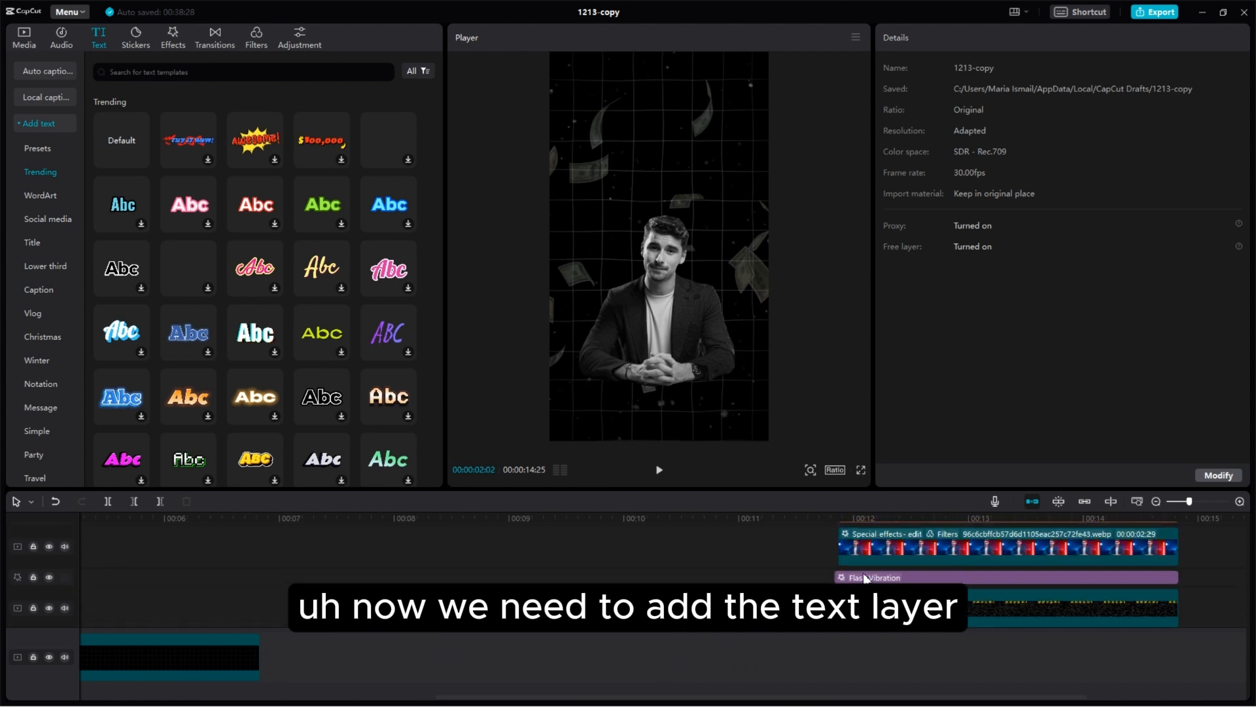
left_click(864, 547)
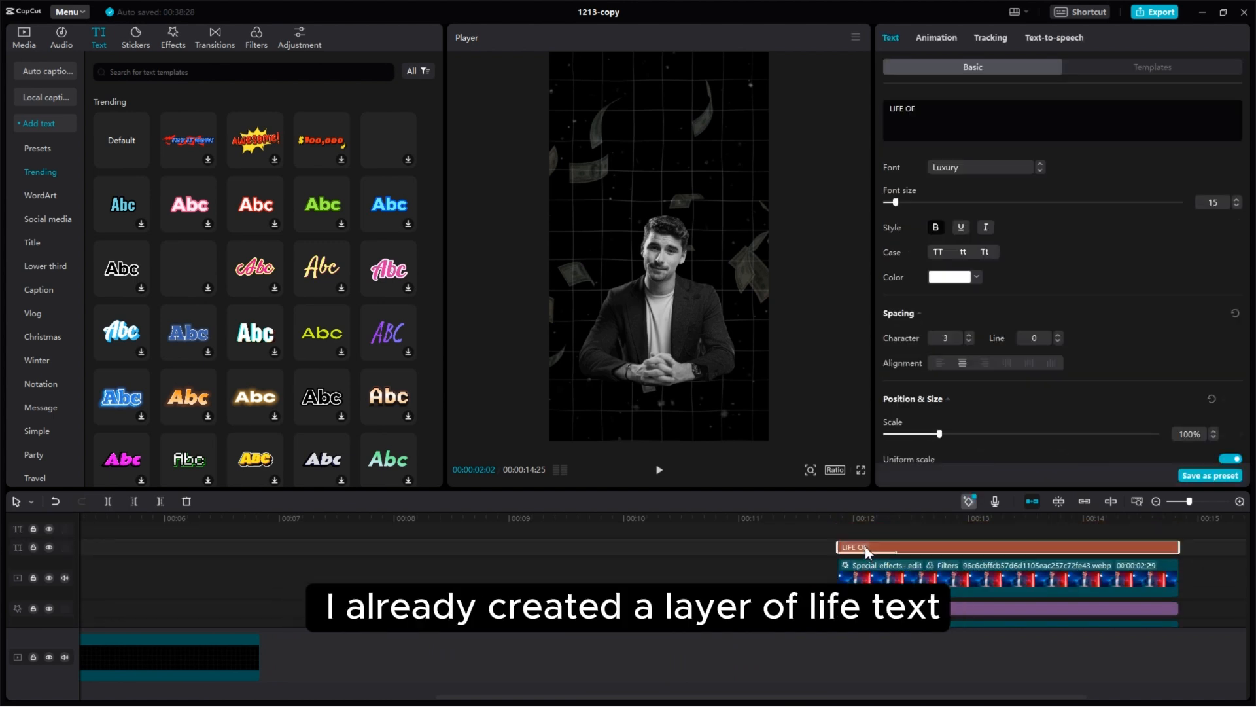
scroll(865, 546, "left", 10)
mouse_move(382, 621)
left_mouse_down()
mouse_move(392, 525)
mouse_move(387, 615)
left_mouse_up()
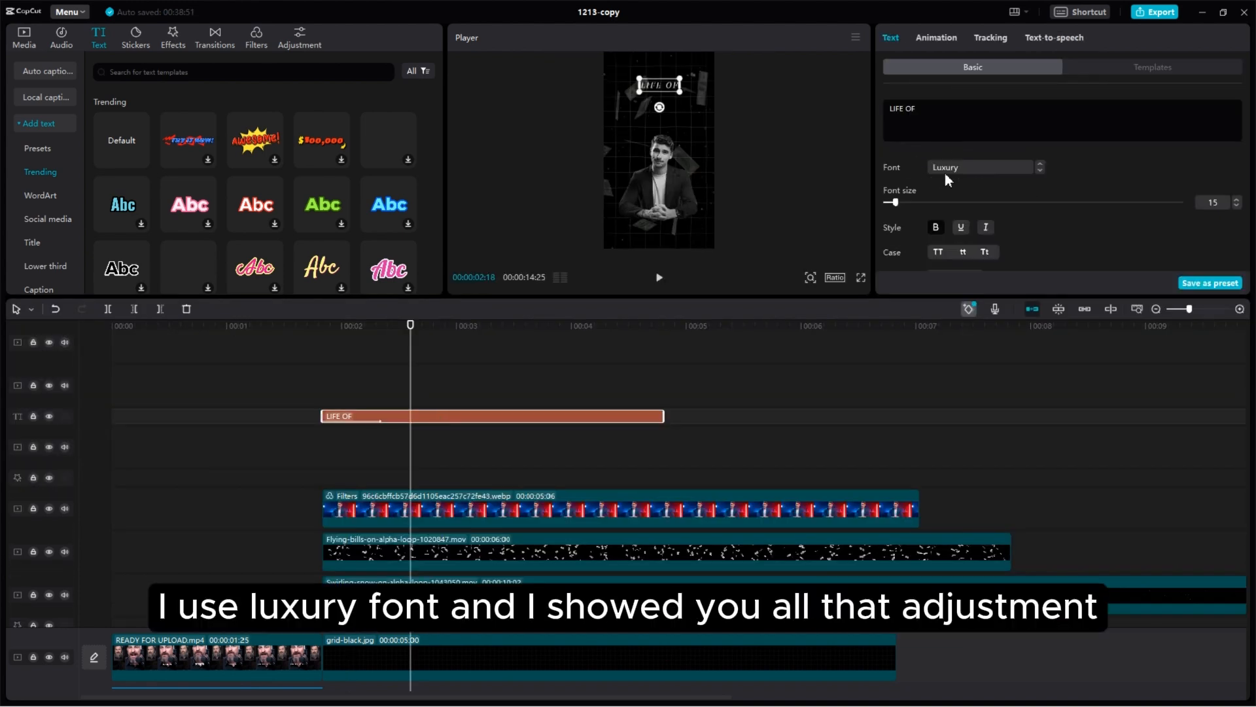
left_click(941, 38)
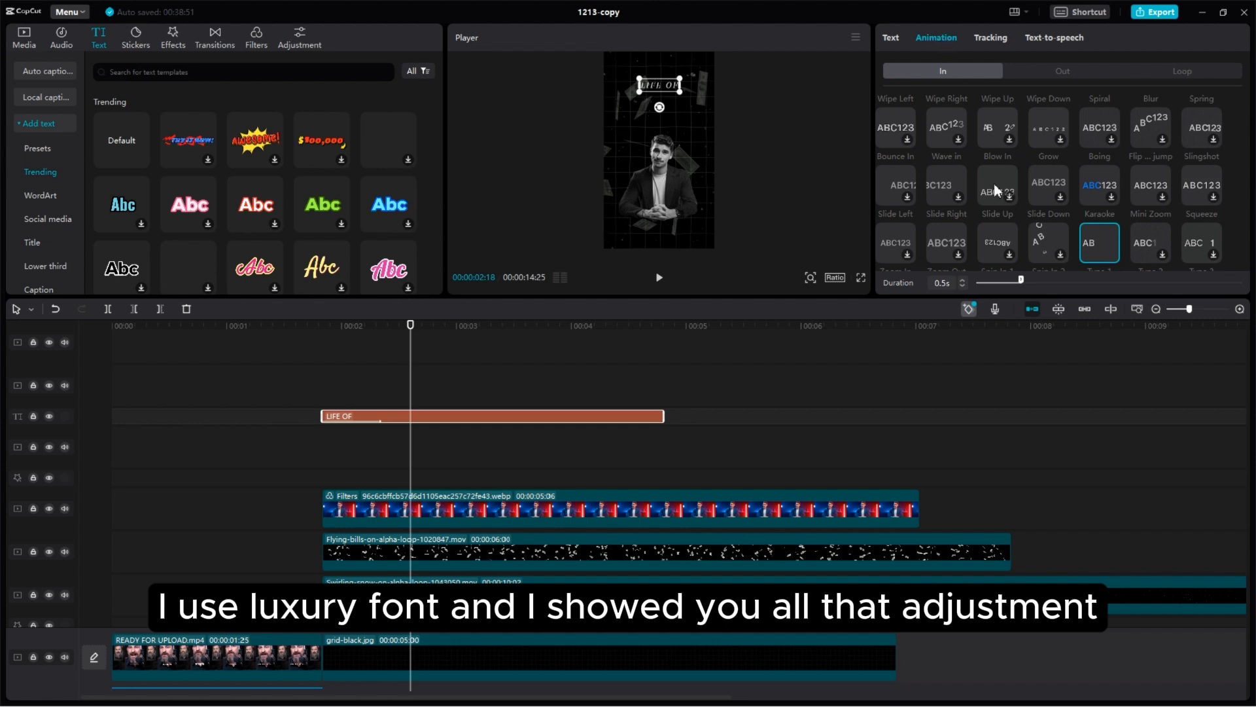
scroll(1112, 244, "down", 1)
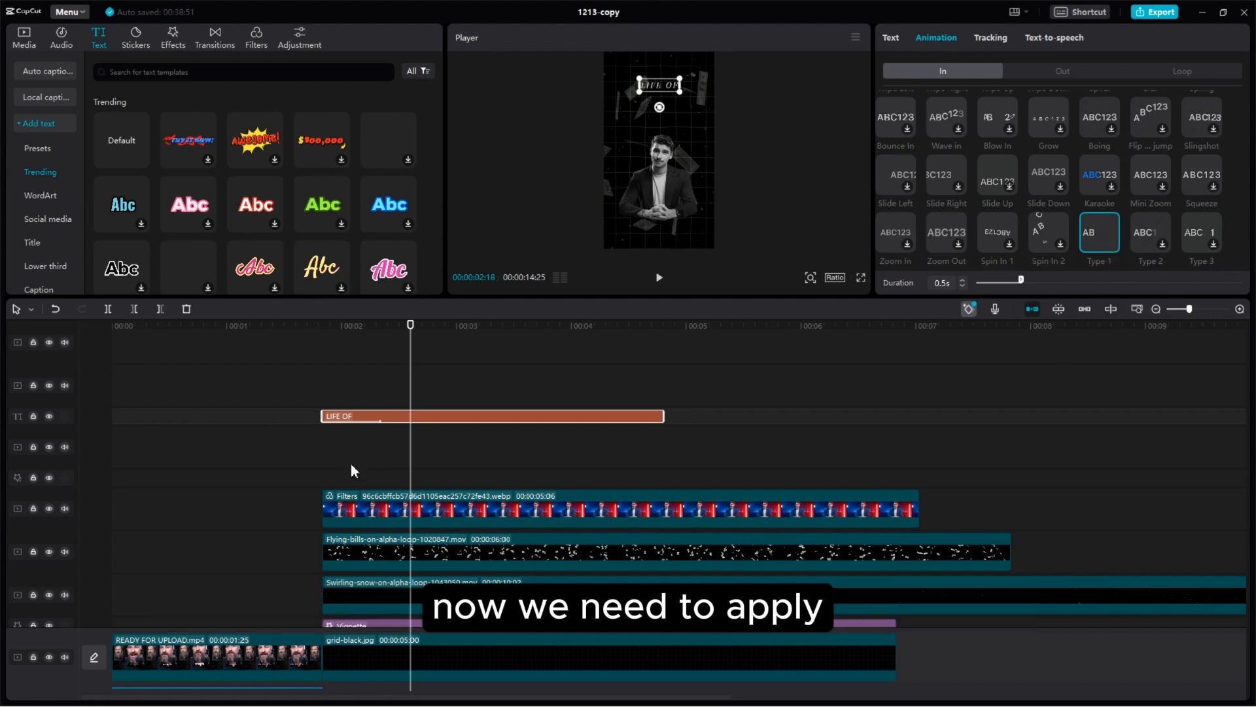
Step: Duplicate the LIFE OF text, change the copy to Iman Gadzhi, and position it just below the original in the frame
left_click_drag(323, 401, 414, 401)
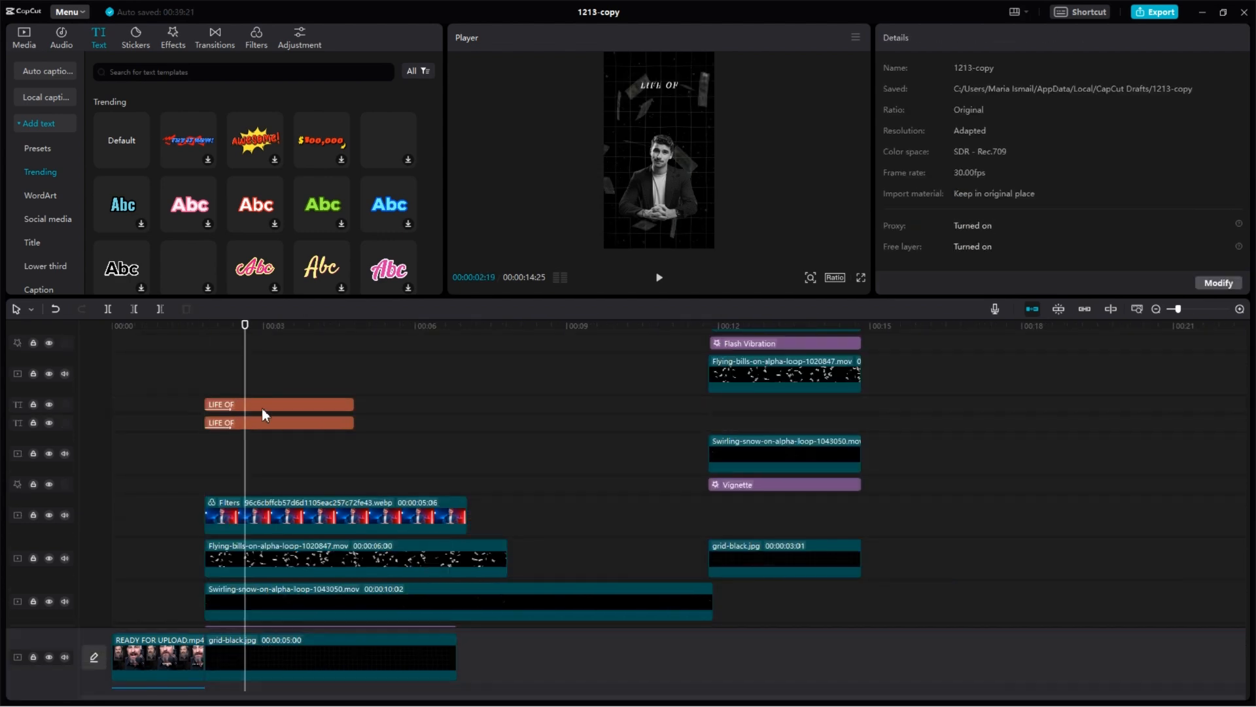
left_click(262, 405)
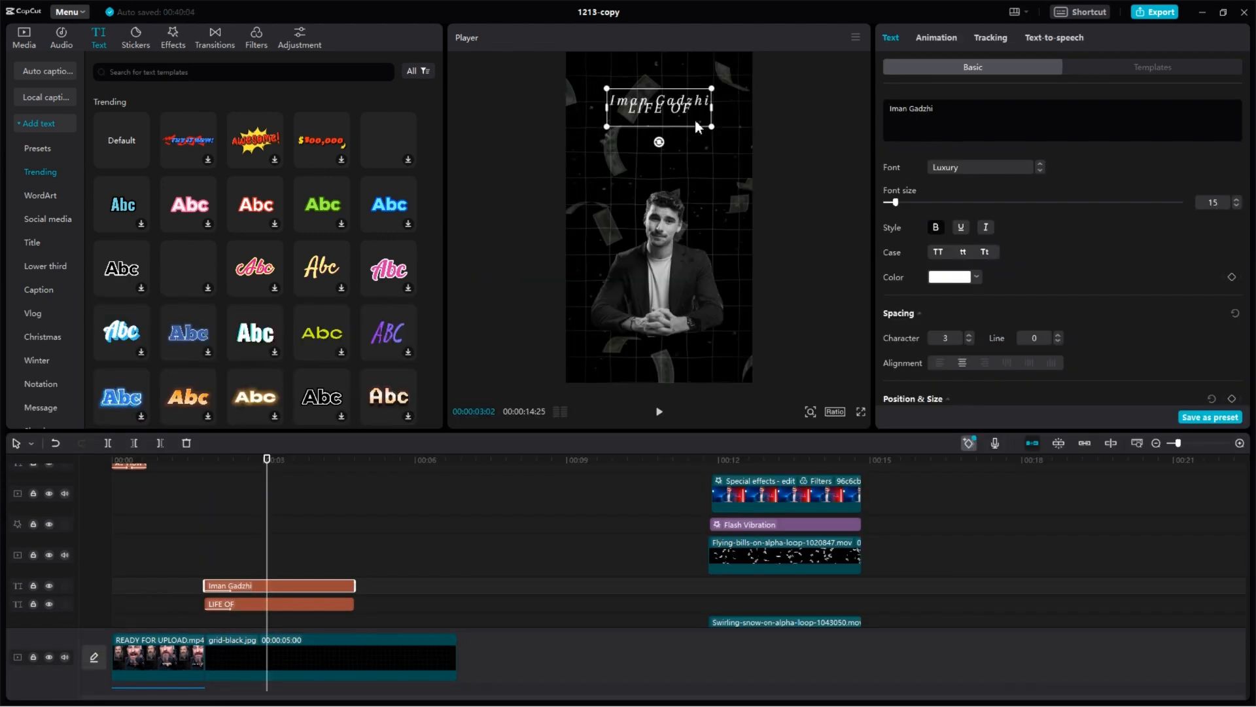
left_click_drag(698, 128, 698, 157)
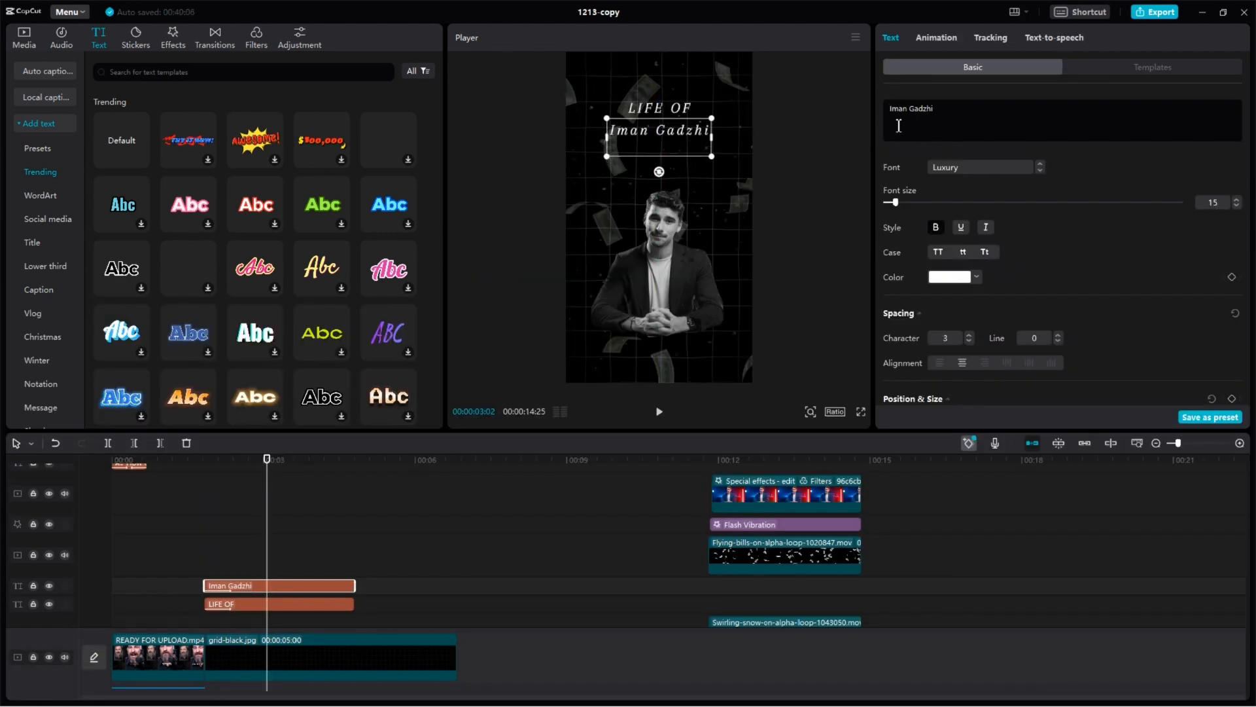
Step: Check the title style in the finished reference scene and set the Iman Gadzhi text's font to Gothic
left_click(760, 461)
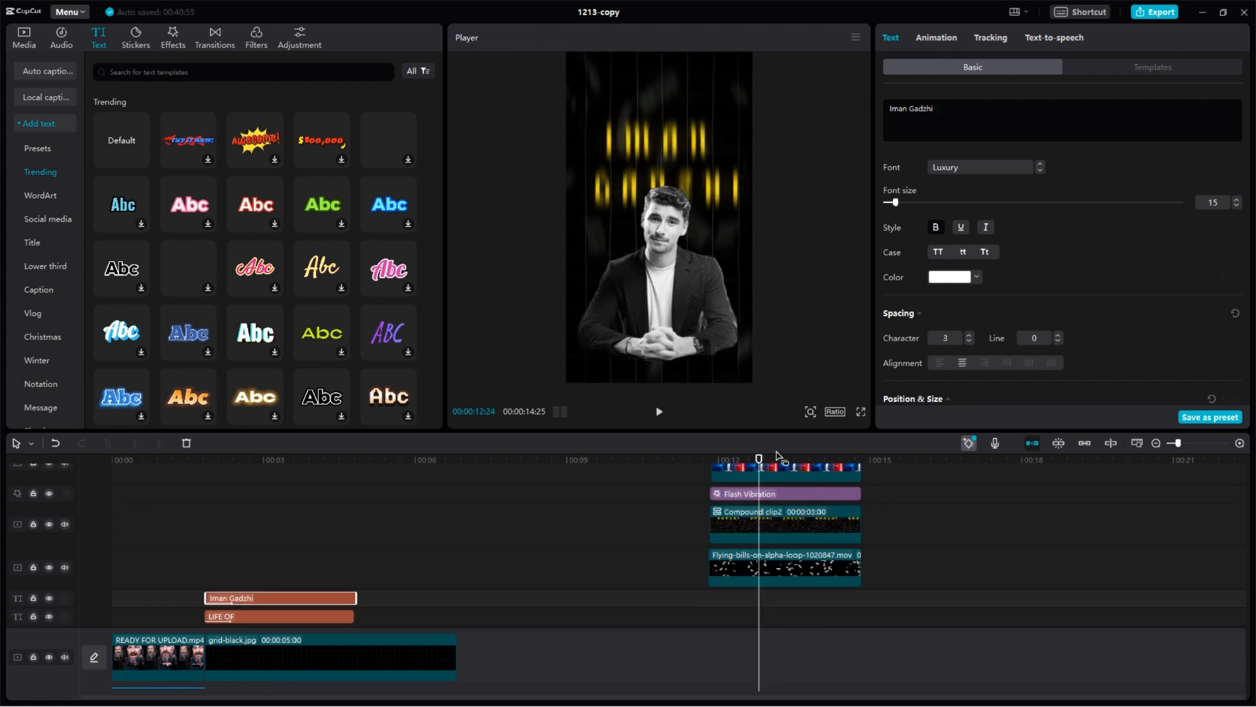
left_click_drag(759, 459, 733, 466)
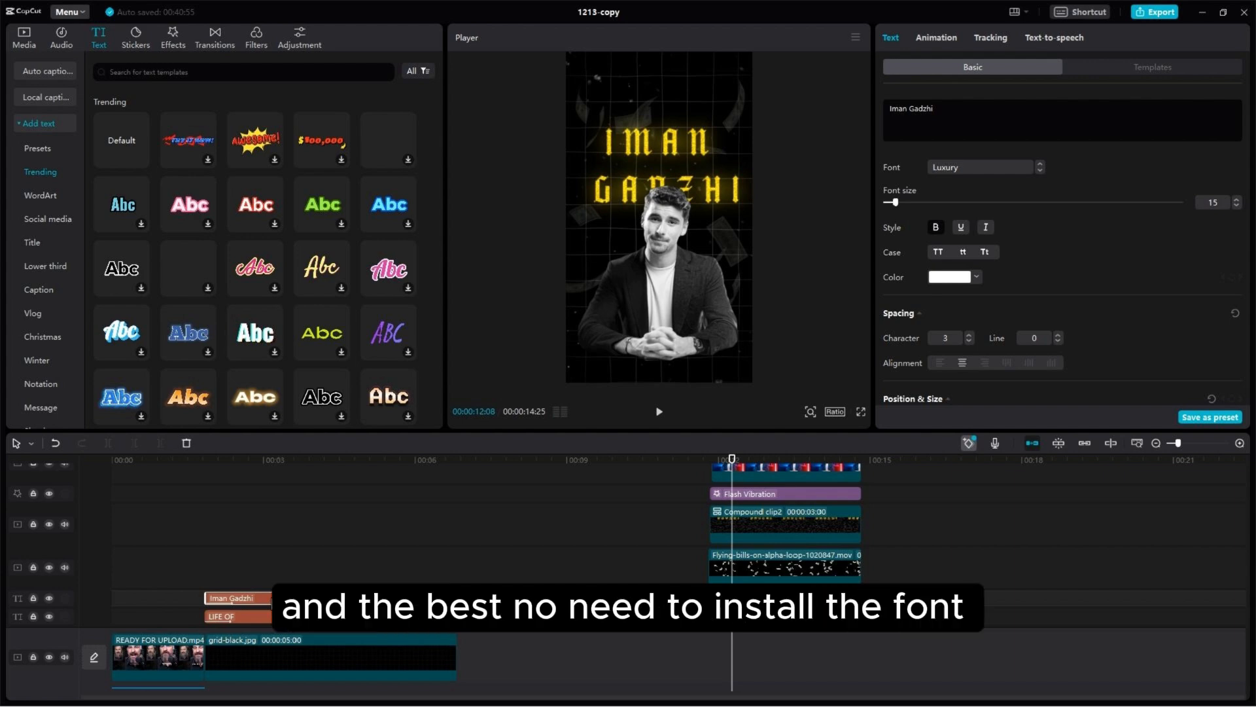
left_click(271, 586)
left_click(947, 167)
scroll(988, 294, "down", 3)
left_click(1010, 392)
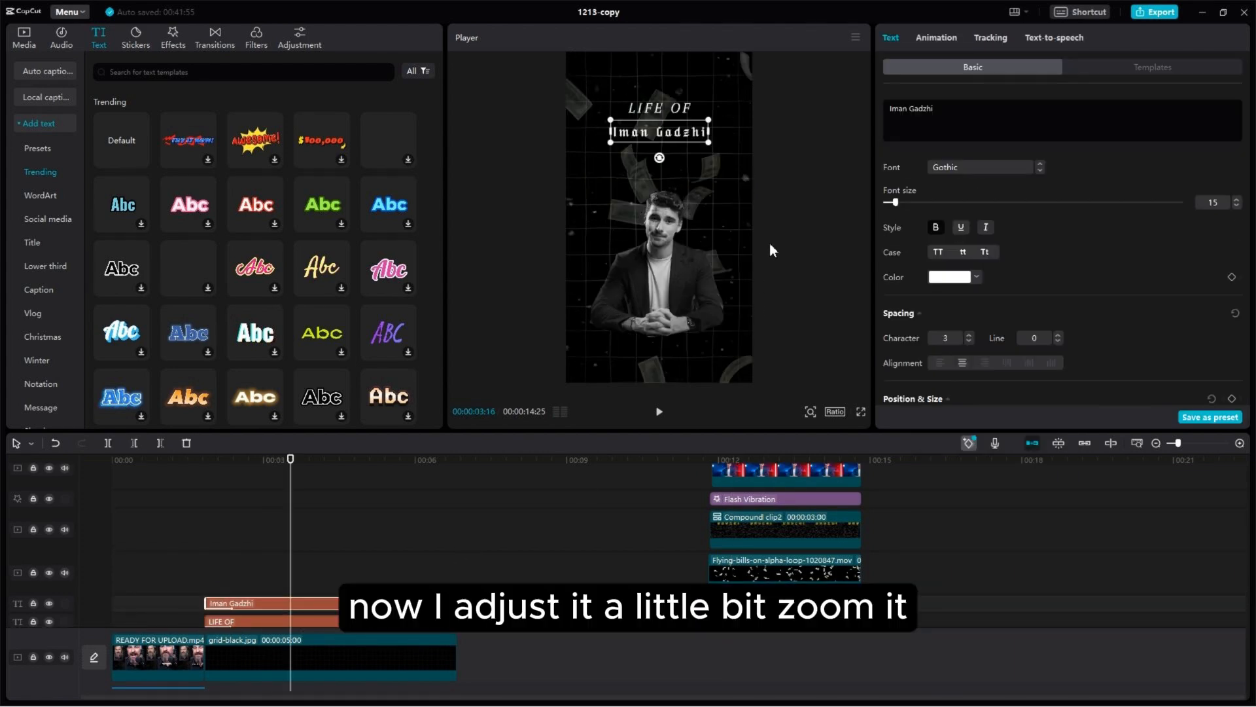
Step: Split Iman Gadzhi onto two lines, enlarge it to about 309%, and position it below LIFE OF at about X -76, Y 567
left_click(906, 109)
key("Return")
left_click_drag(690, 150, 738, 221)
left_click_drag(696, 197, 705, 204)
Step: Place the Iman Gadzhi text on a track beneath the portrait and color it gold FFD700
scroll(316, 557, "down", 2)
left_click_drag(280, 524, 282, 622)
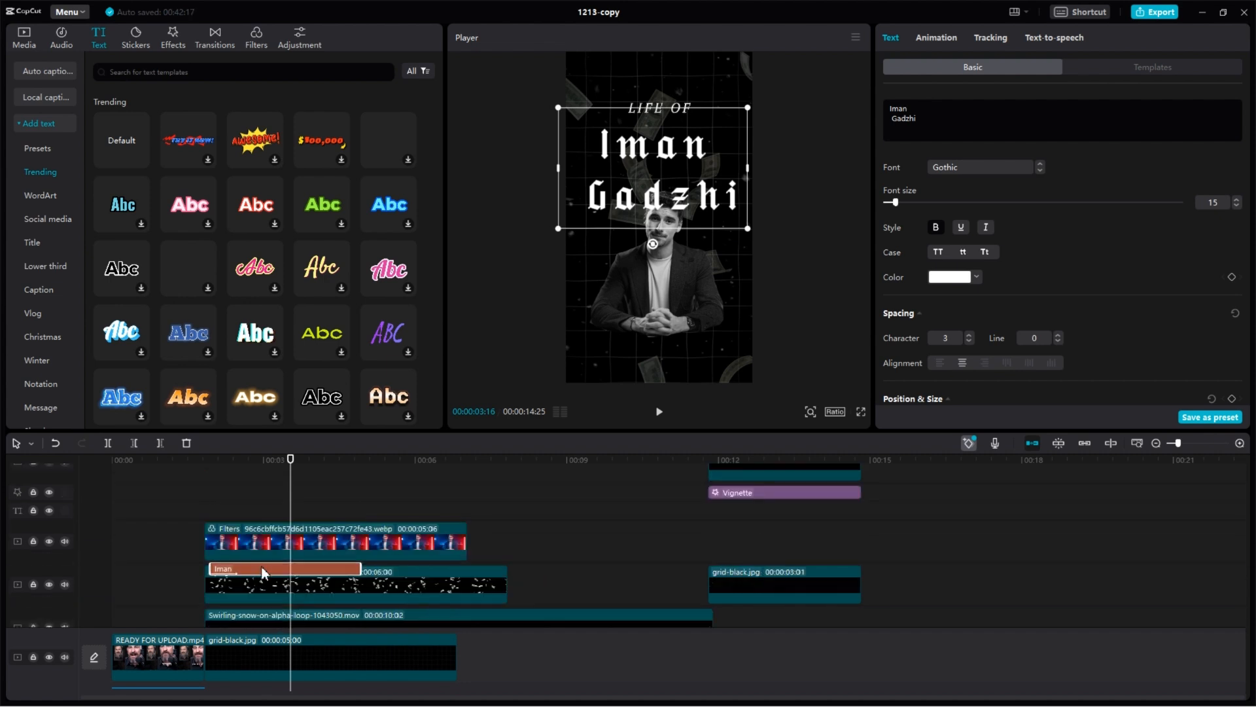
scroll(964, 308, "down", 5)
left_click(234, 488)
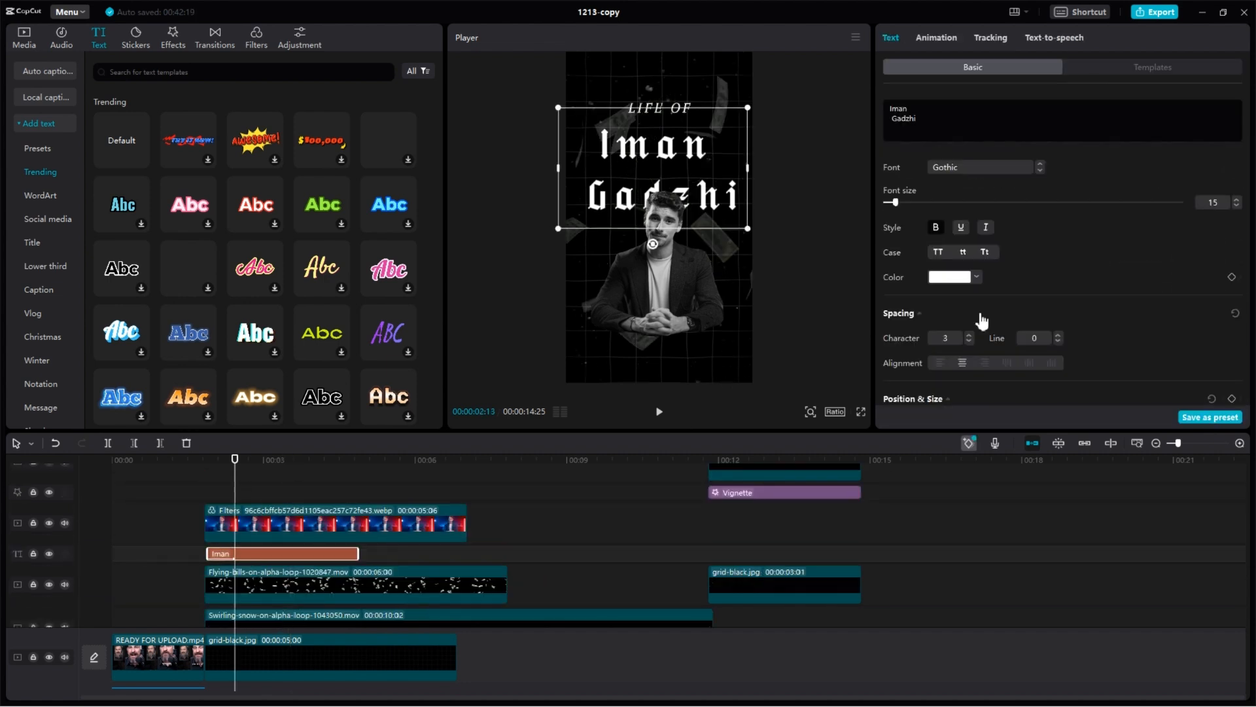
left_click(942, 277)
left_click(919, 462)
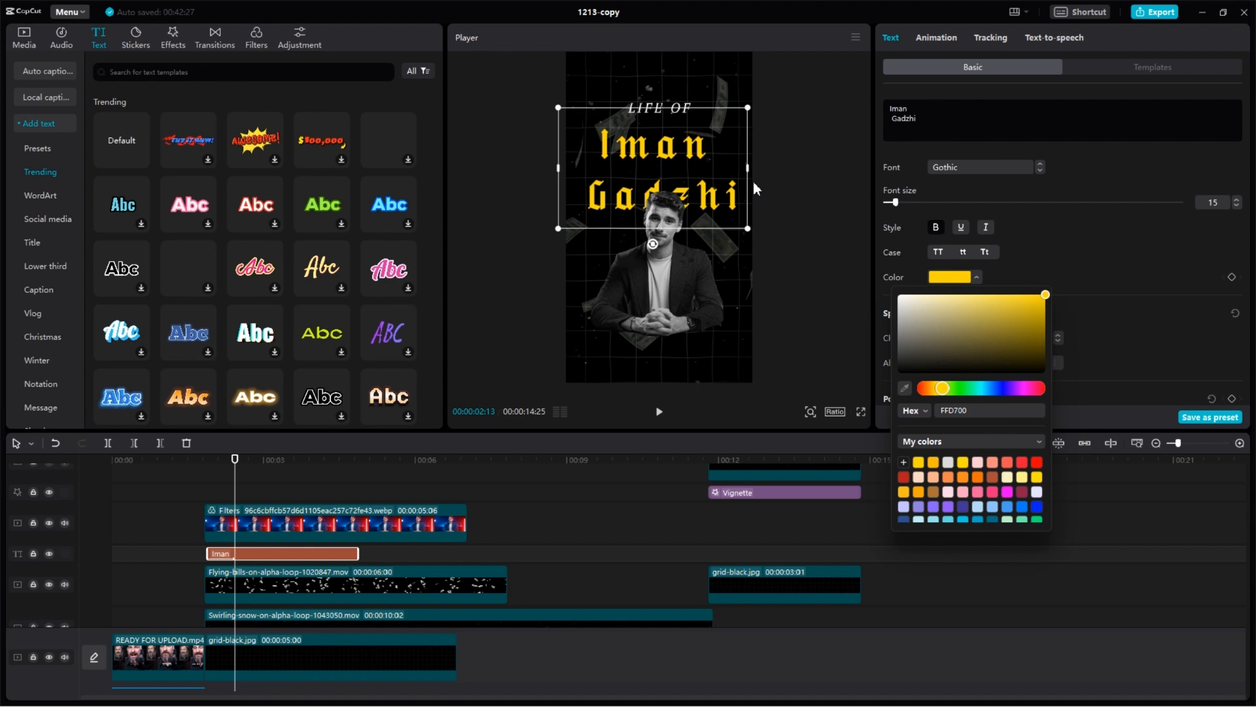
Step: Find the Noise video effect and place it directly above the Iman Gadzhi text on the timeline
left_click(767, 458)
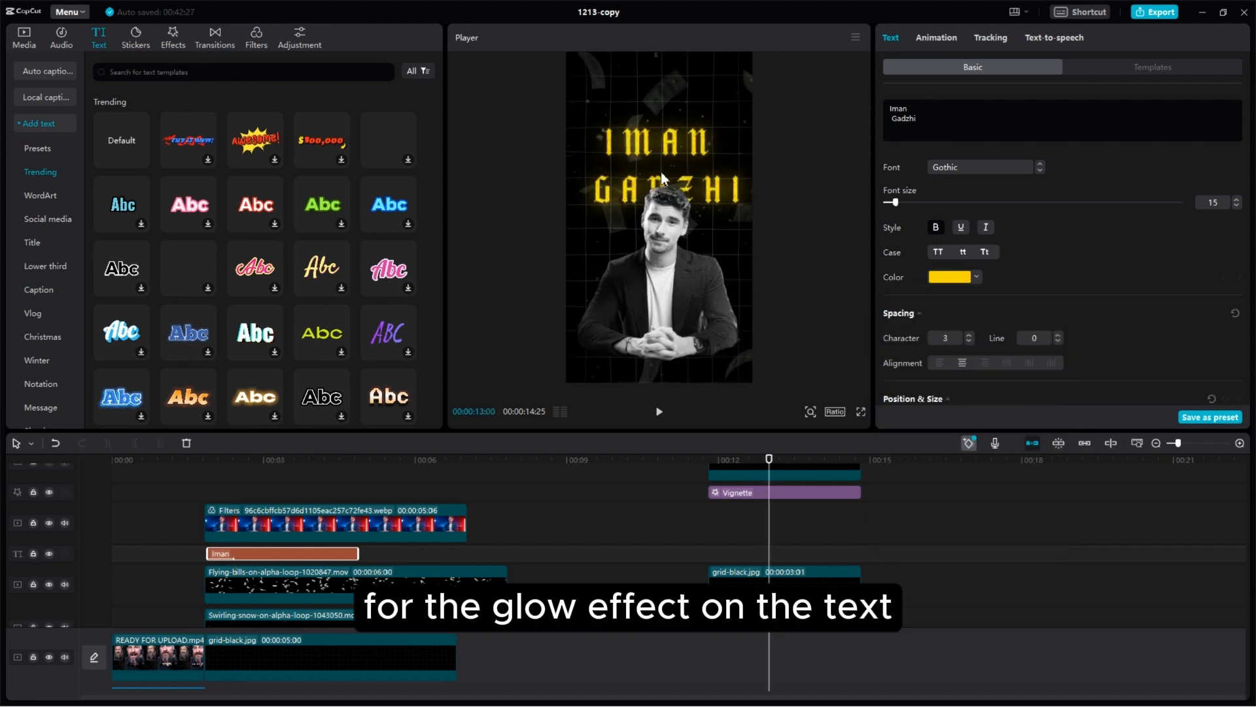
left_click(861, 411)
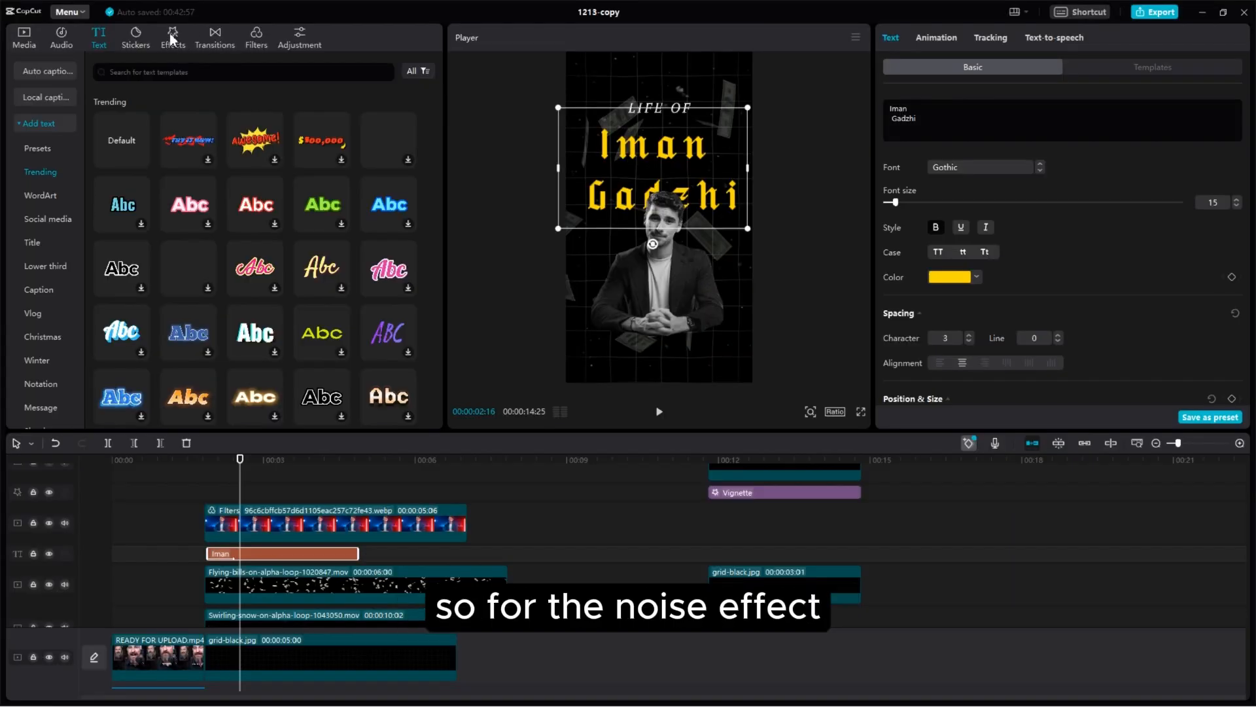
left_click(172, 38)
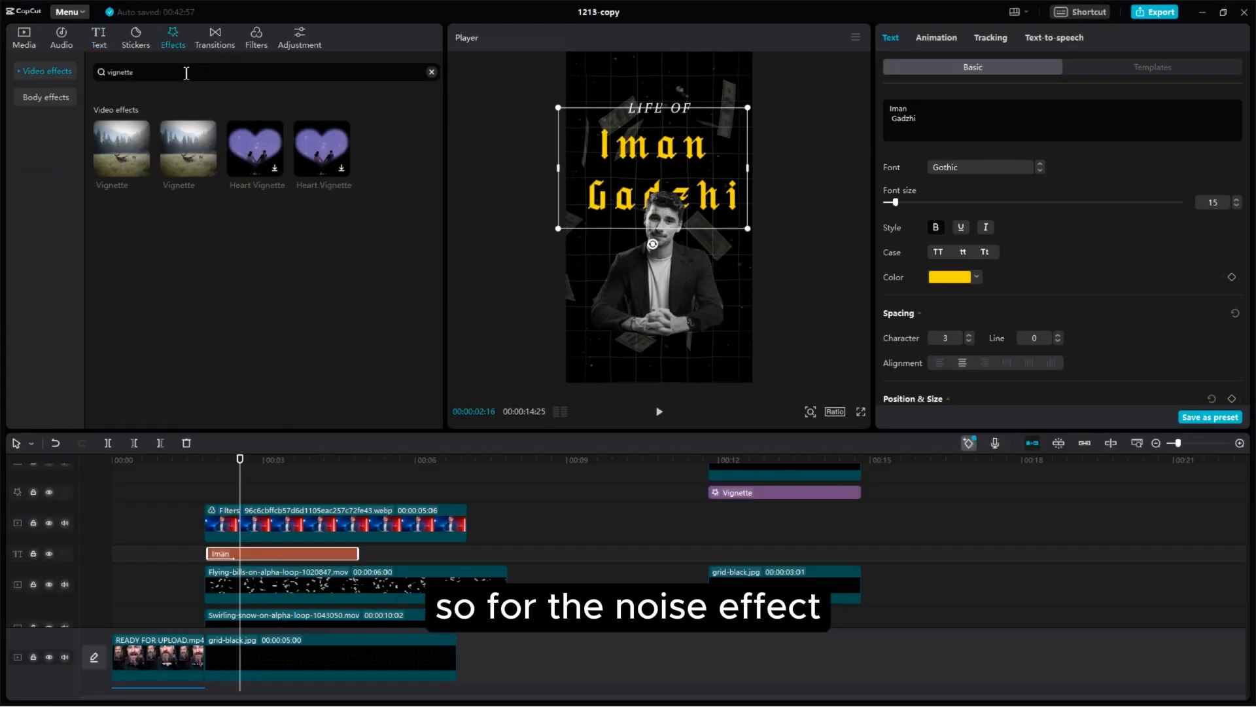
left_click(186, 73)
type("noise")
key("Return")
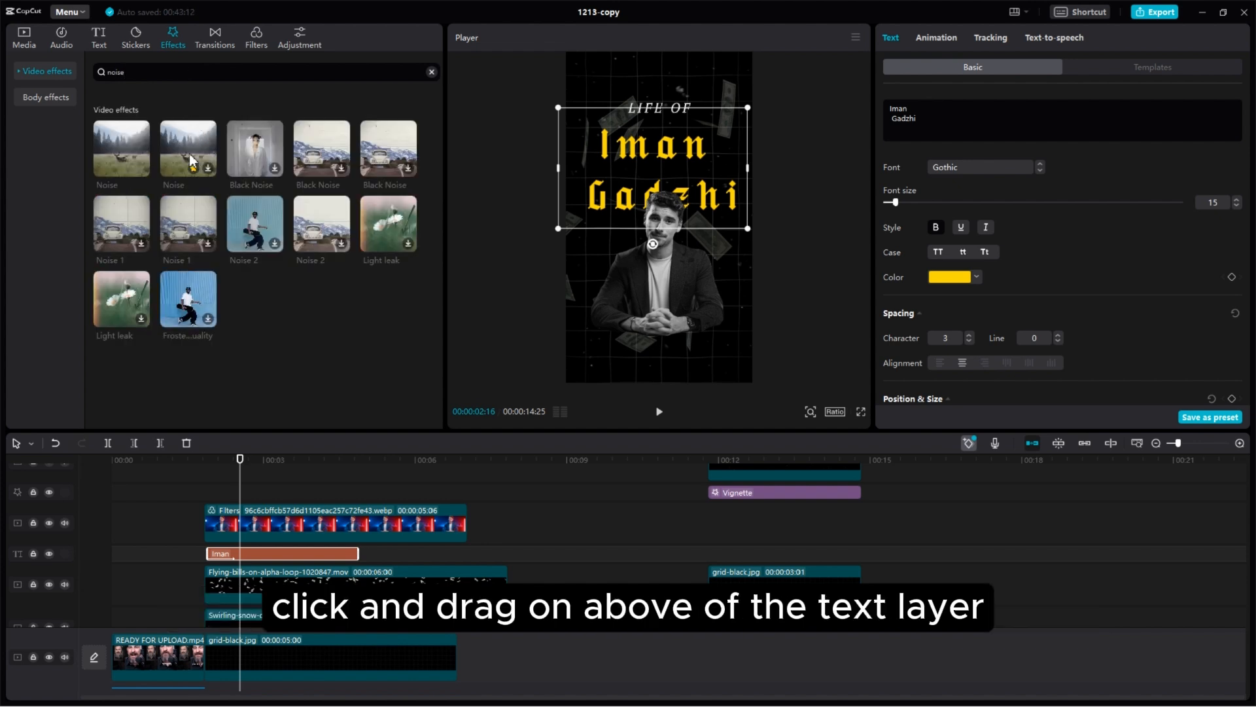
left_click_drag(124, 147, 322, 541)
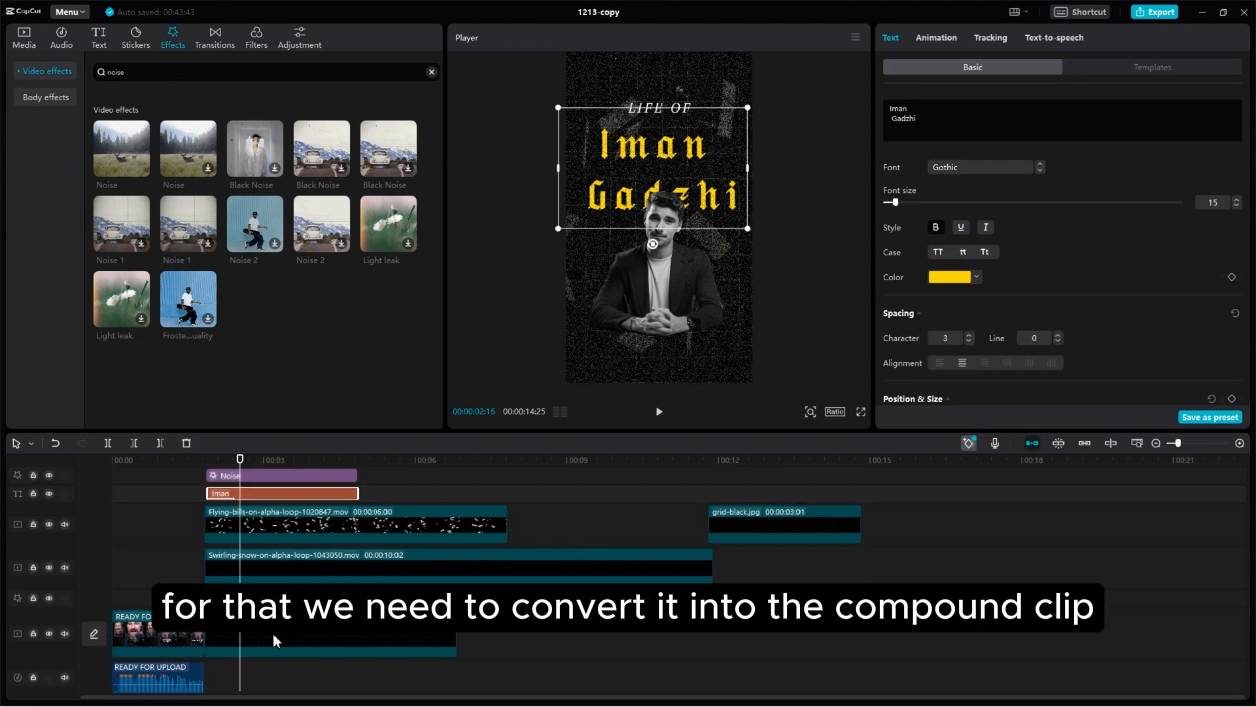
Step: Extend the Noise effect and Iman Gadzhi text together, and lengthen the portrait clip to 5:25 to match their end
scroll(275, 638, "up", 3)
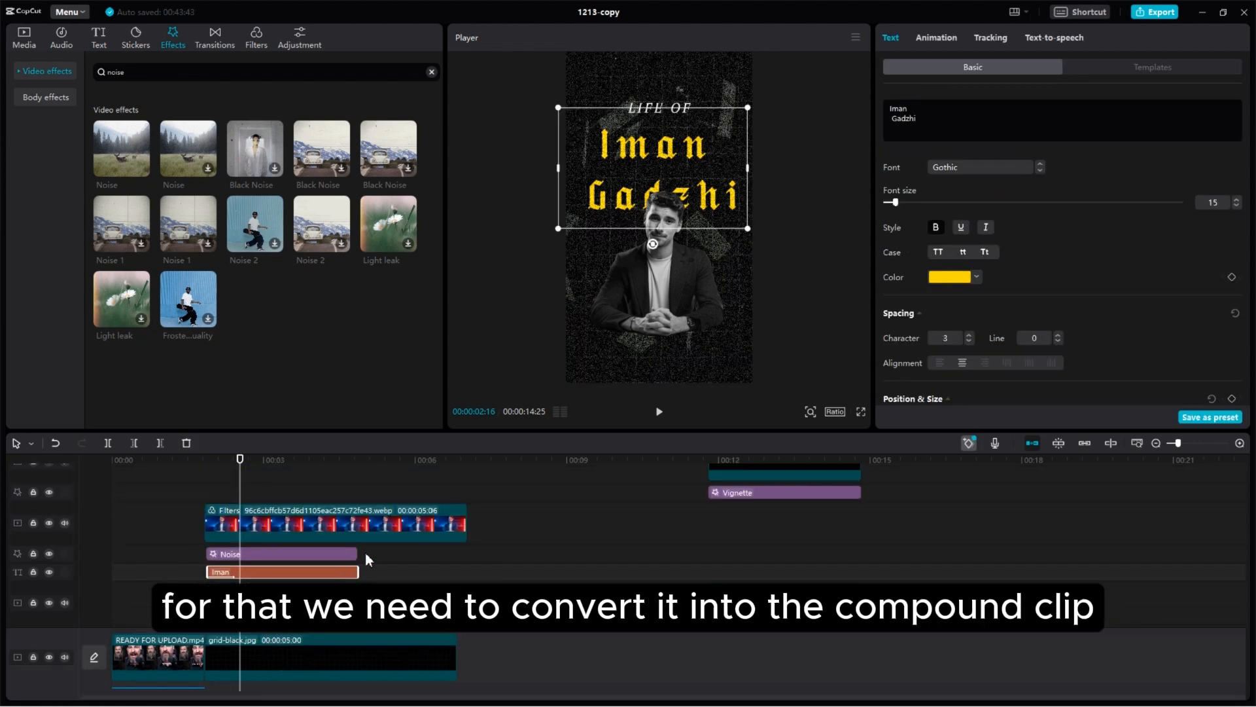
left_click(331, 552)
left_click(320, 567, "ctrl")
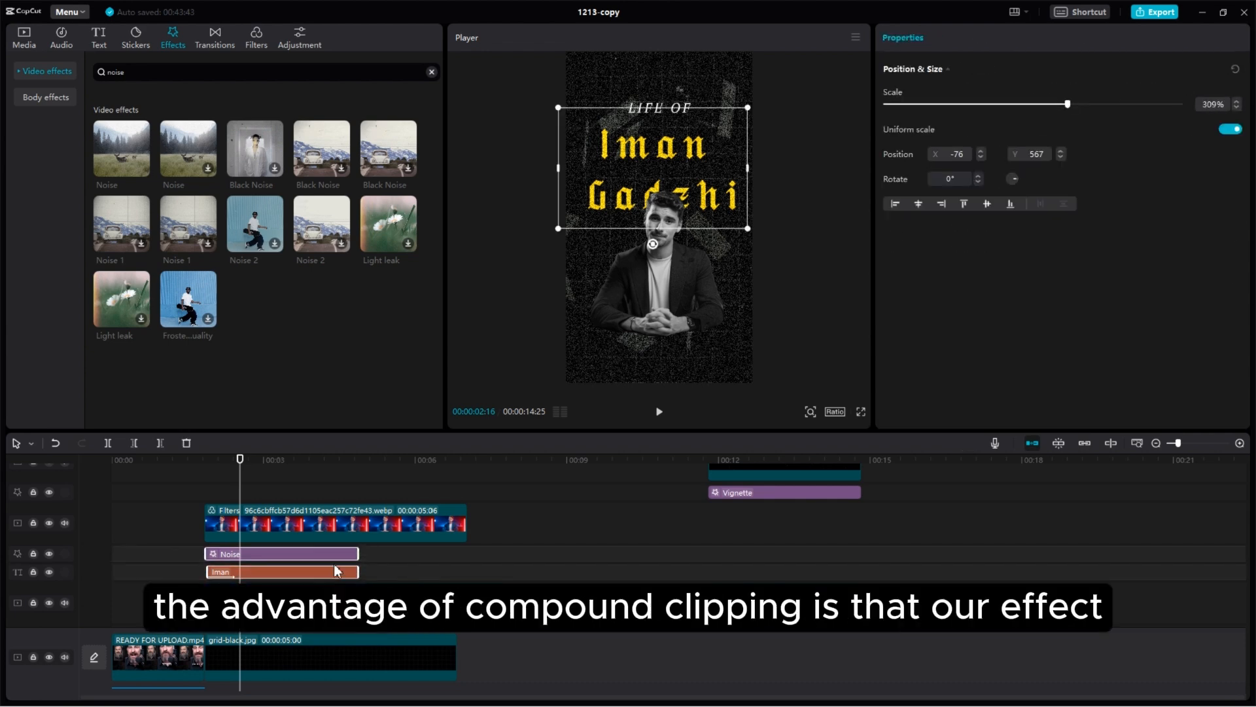
left_click_drag(358, 553, 485, 551)
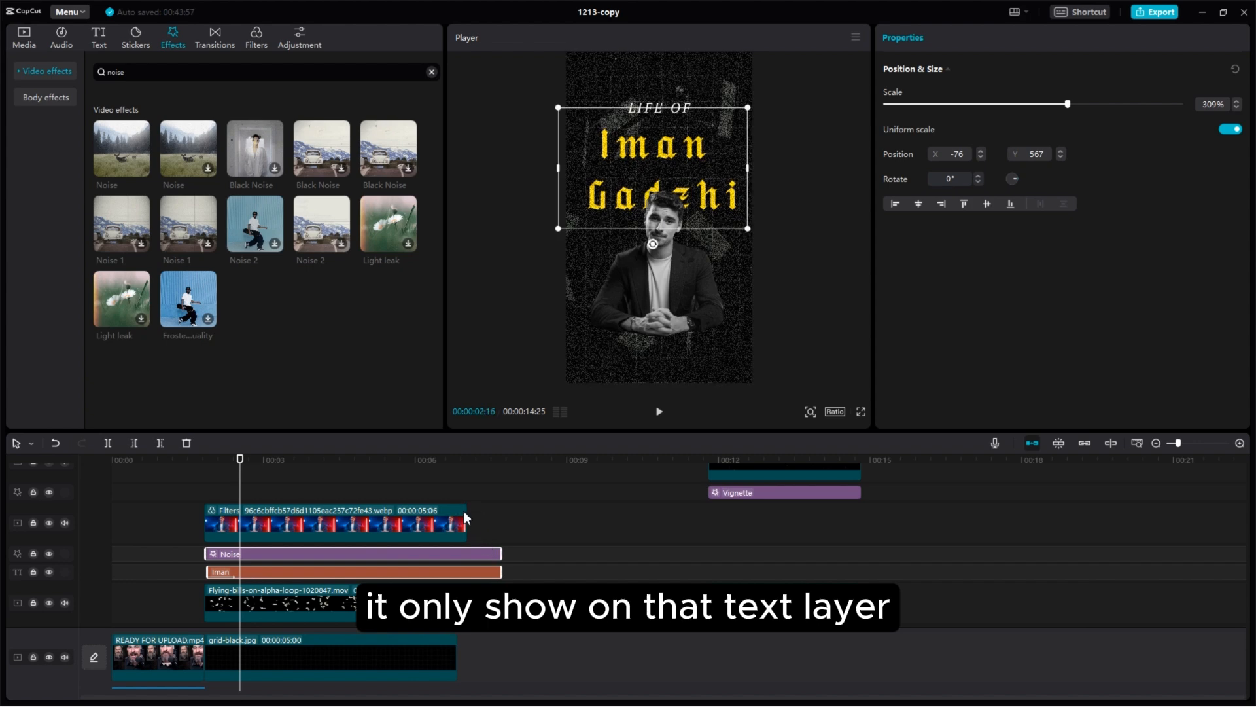
left_click(464, 518)
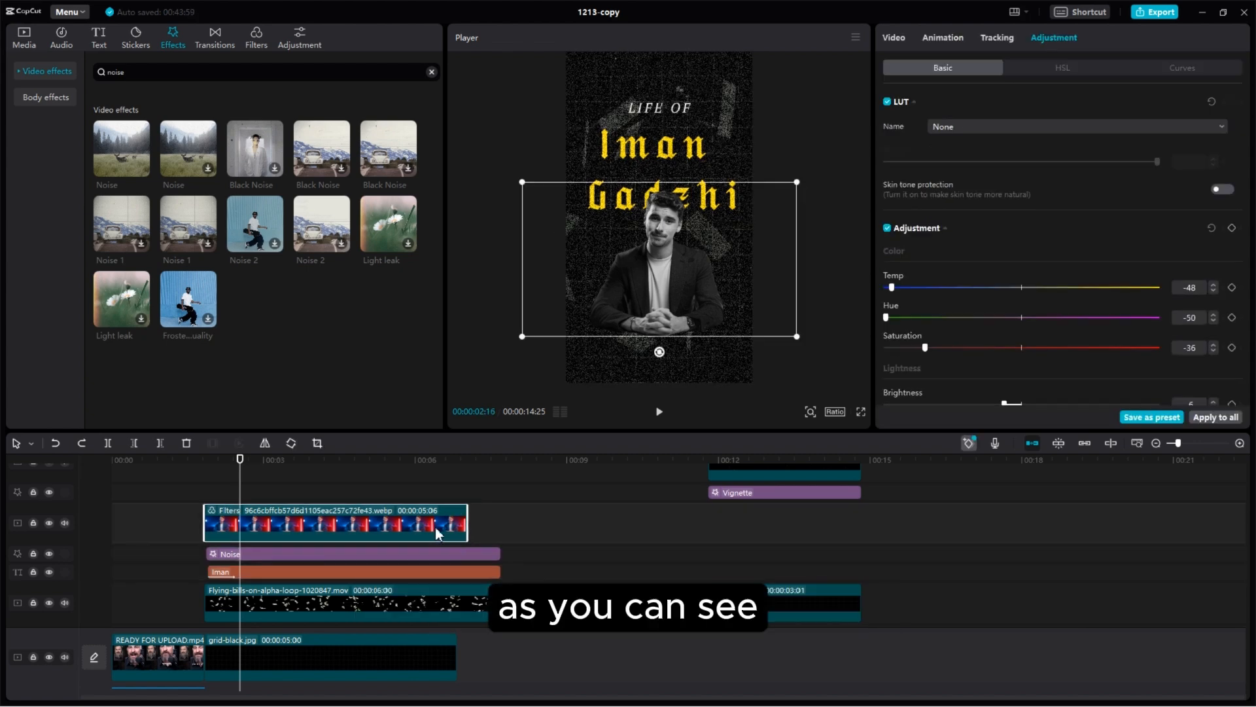
left_click_drag(467, 523, 499, 523)
Step: Combine the Noise effect and the Iman Gadzhi text into one compound clip
left_click(467, 556)
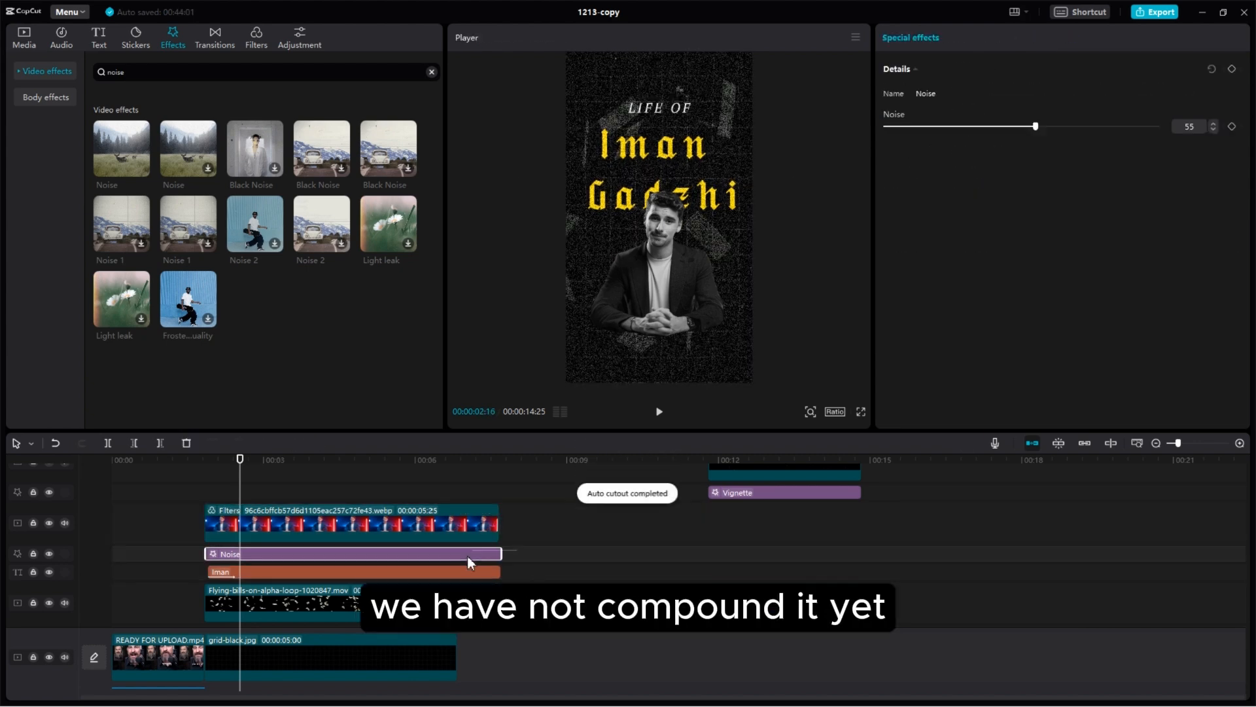
left_click(465, 567, "ctrl")
right_click(466, 567)
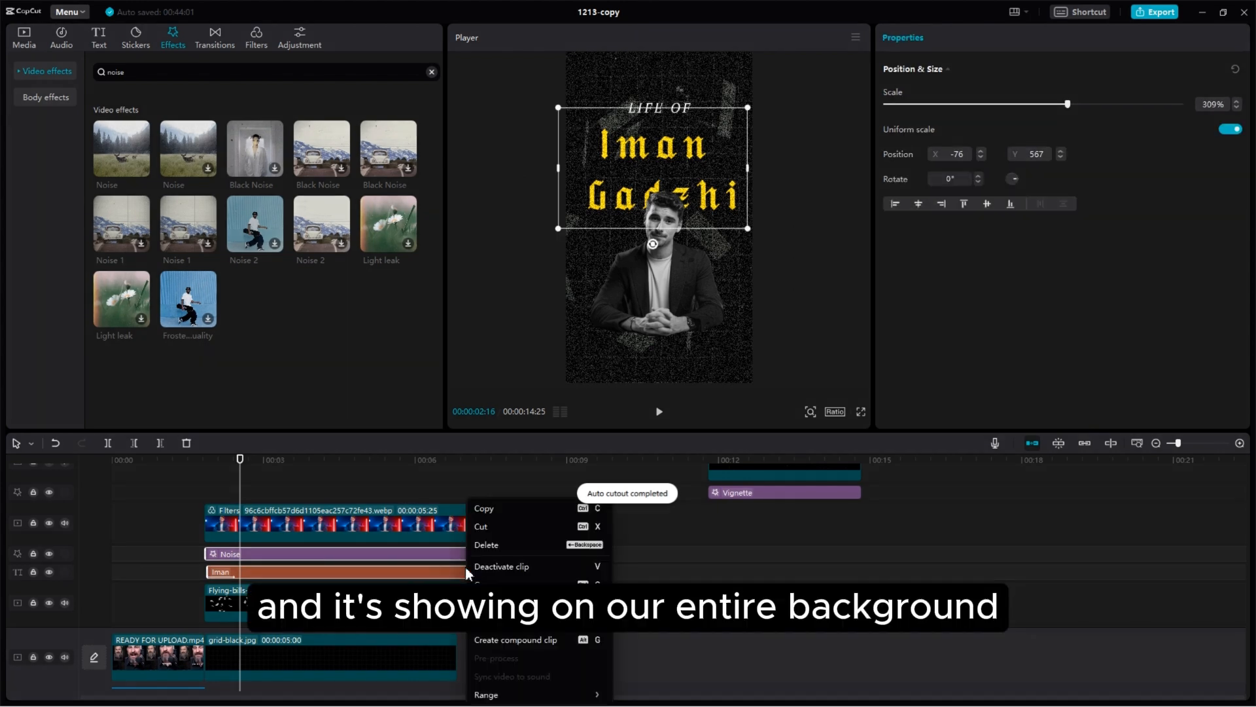
left_click(511, 641)
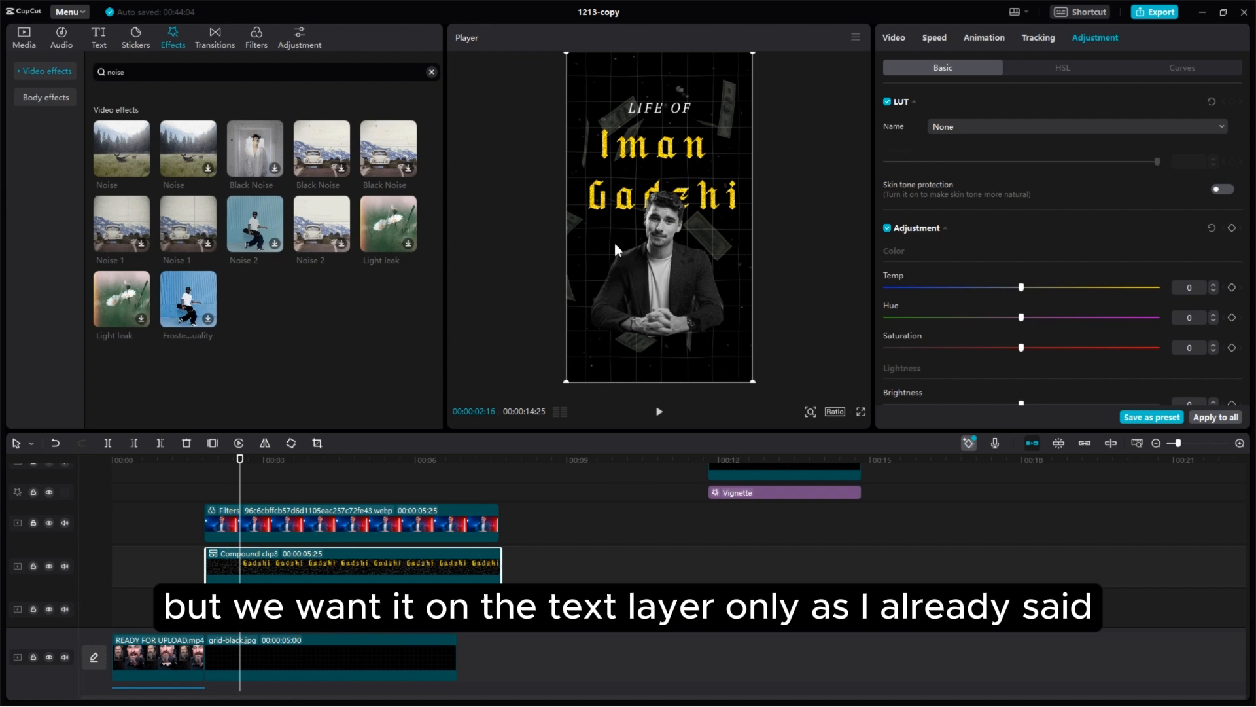
Step: Play the finished reference scene near 12 seconds to examine the title's up-and-down motion
right_click(279, 577)
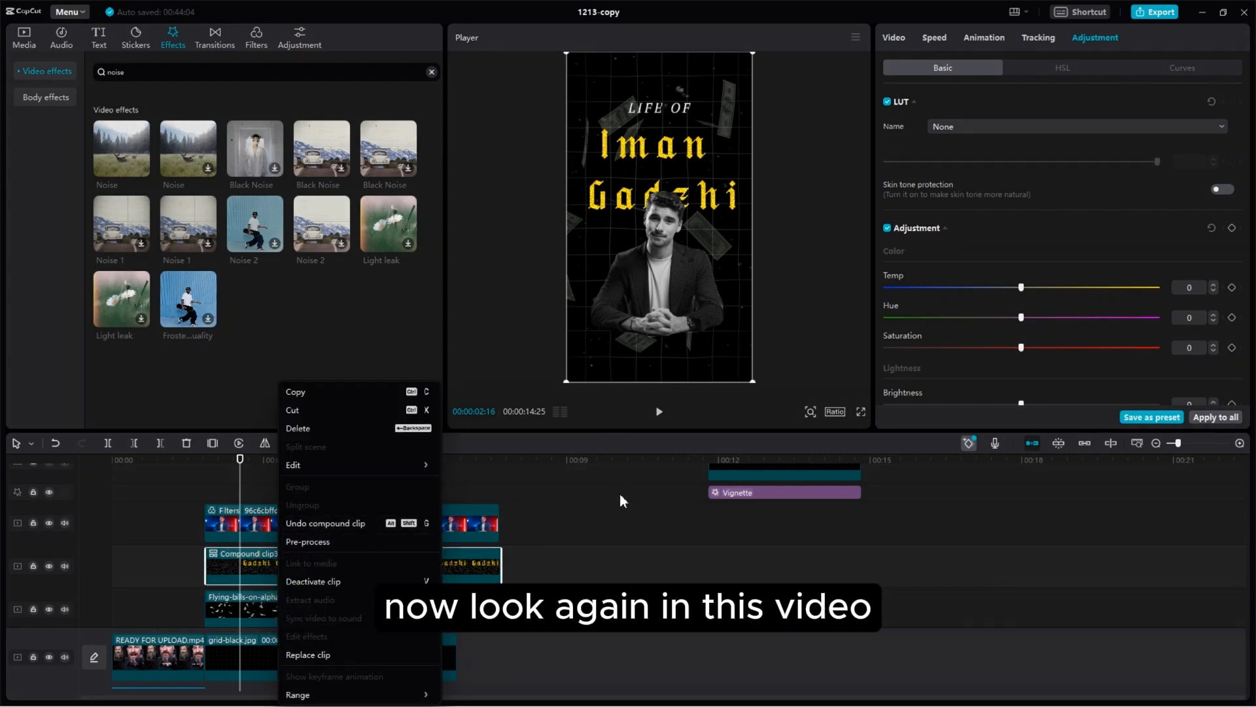
left_click(723, 513)
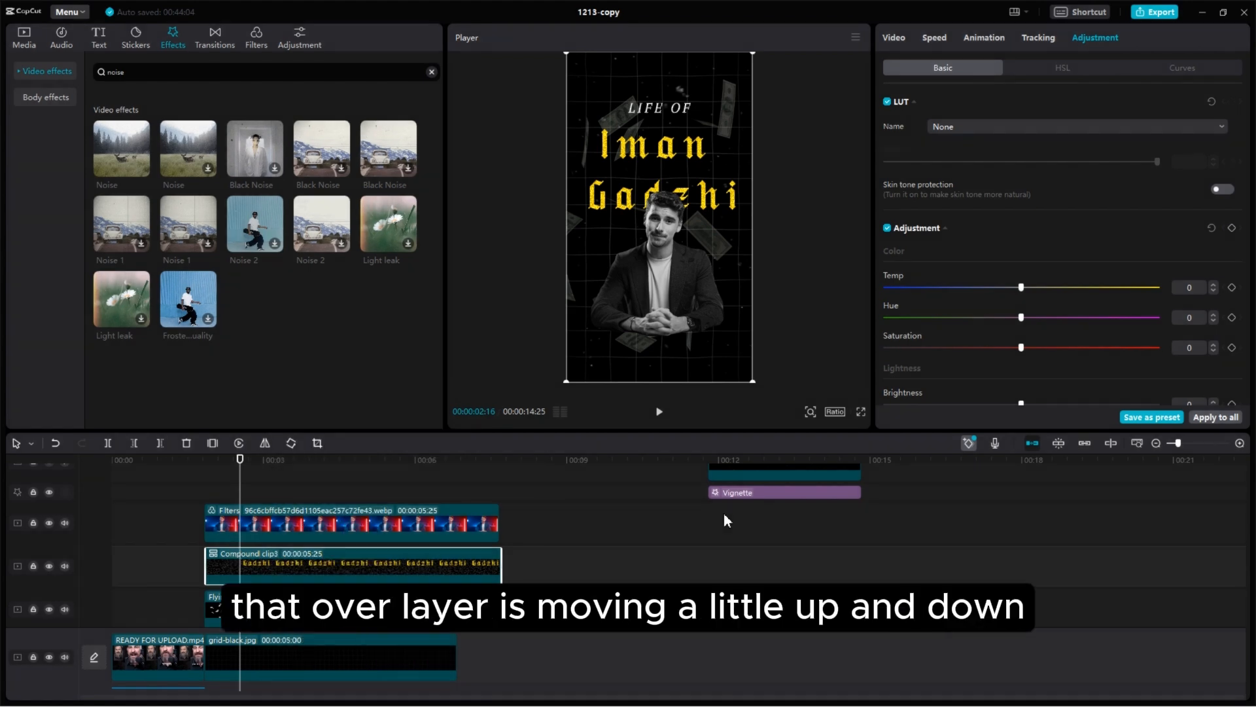
left_click(723, 513)
key("space")
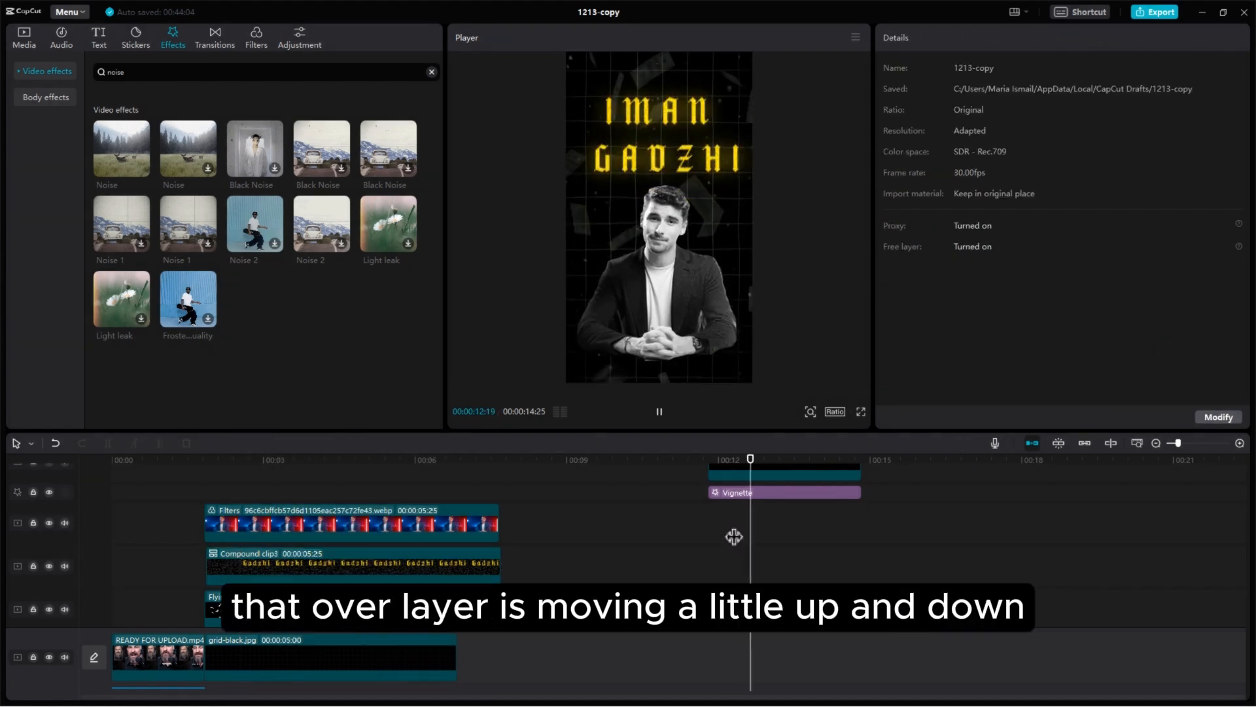
key("space")
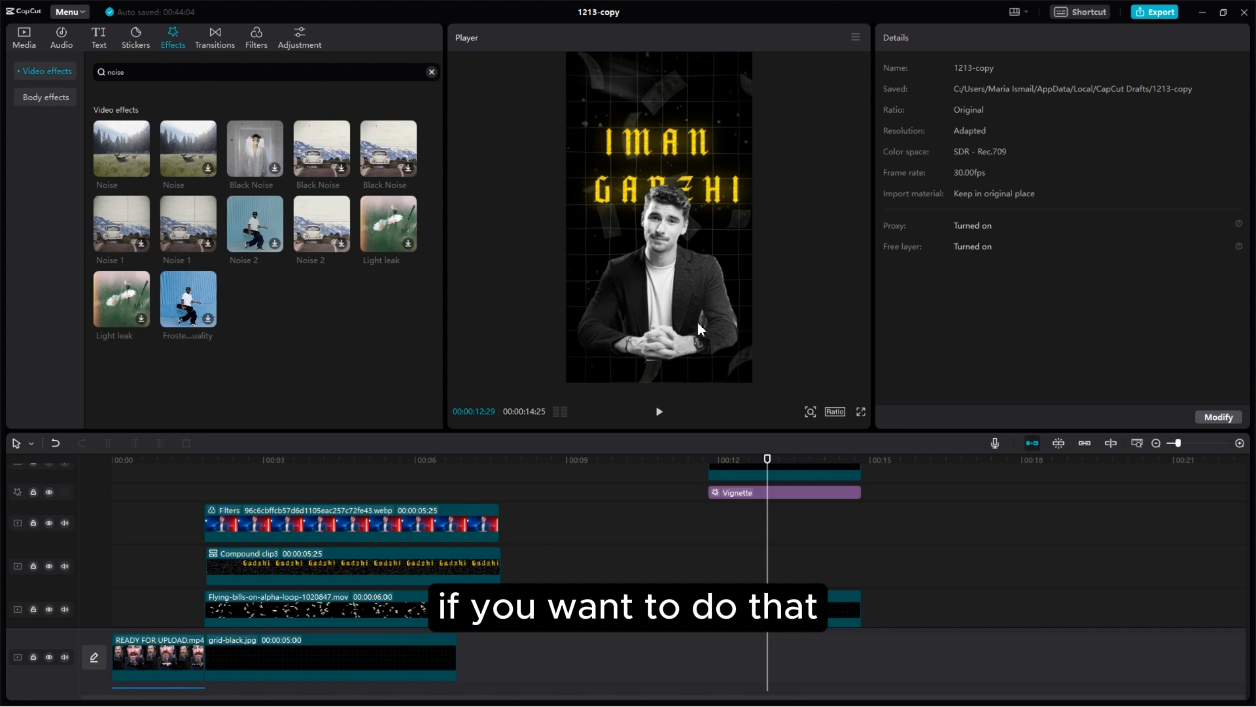
Step: Find the Flash Vibration effect and place it above the title's compound clip and beneath the portrait, spanning the compound clip
left_click(151, 77)
type("vibrat")
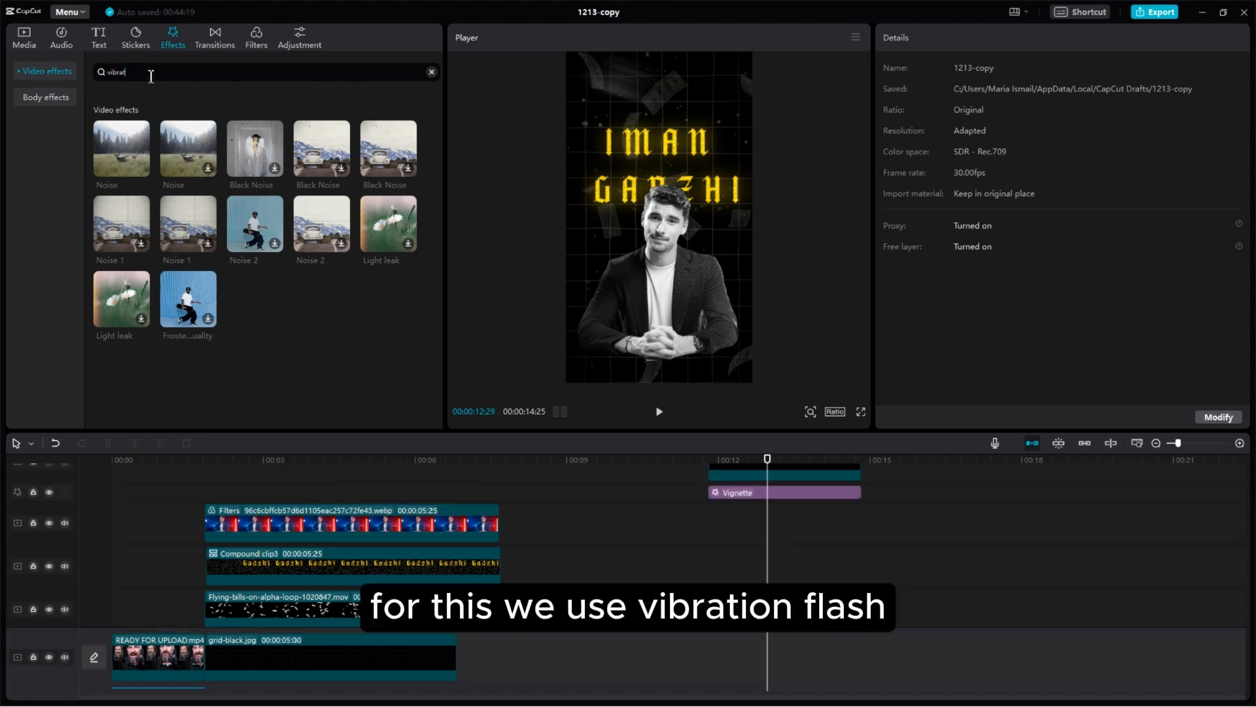
type("ion flasj")
key("Return")
left_click_drag(122, 148, 281, 524)
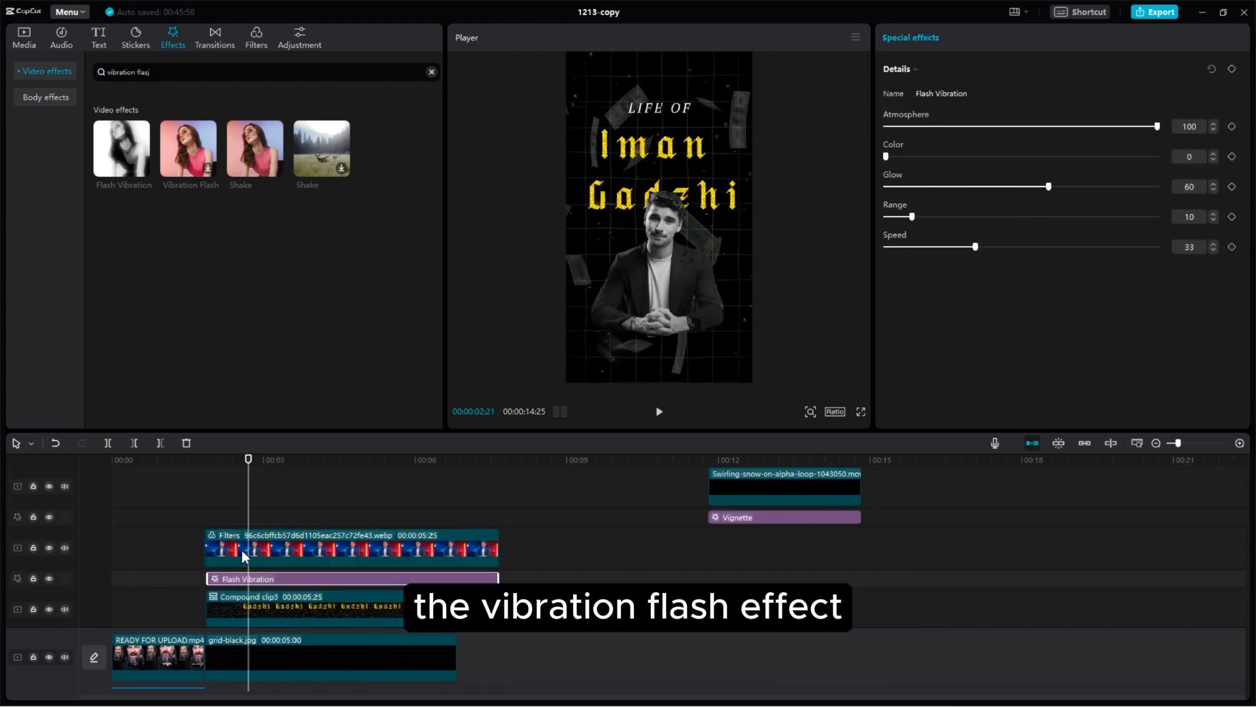
Step: Play back the portrait scene from its start to check the title's vibration, and select the portrait clip
left_click(204, 520)
key("space")
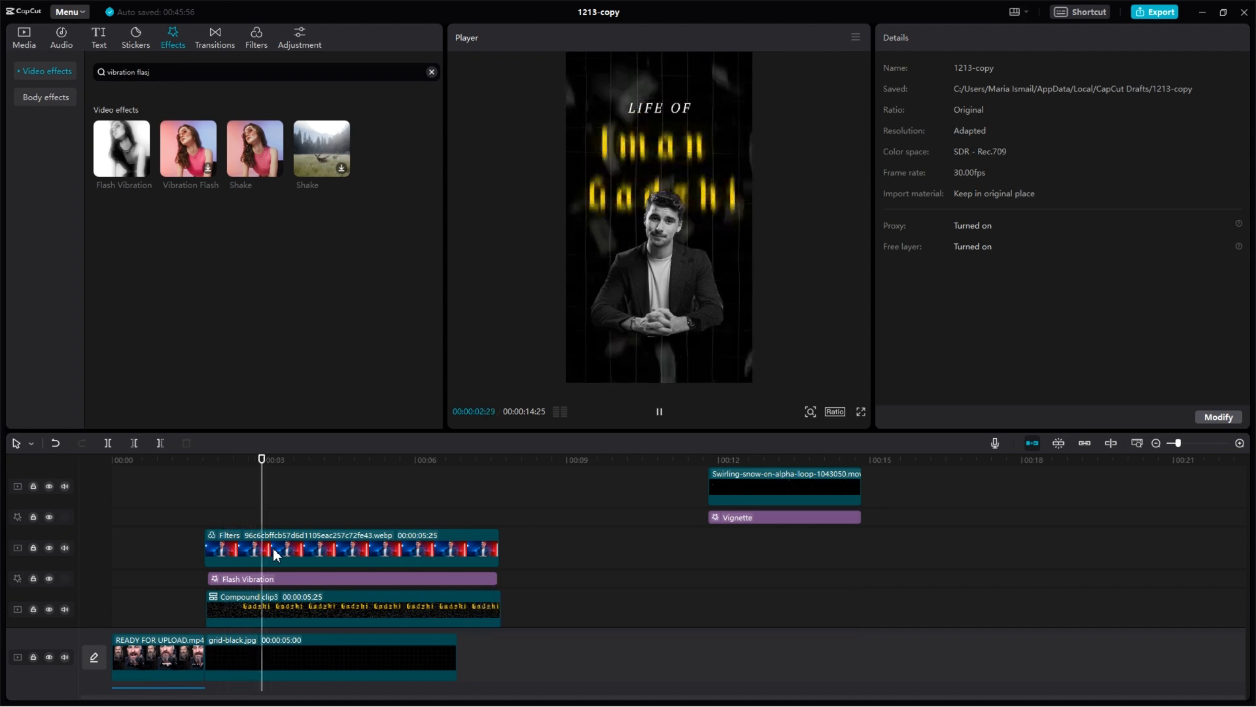
key("space")
left_click(331, 580)
left_click(291, 498)
key("space")
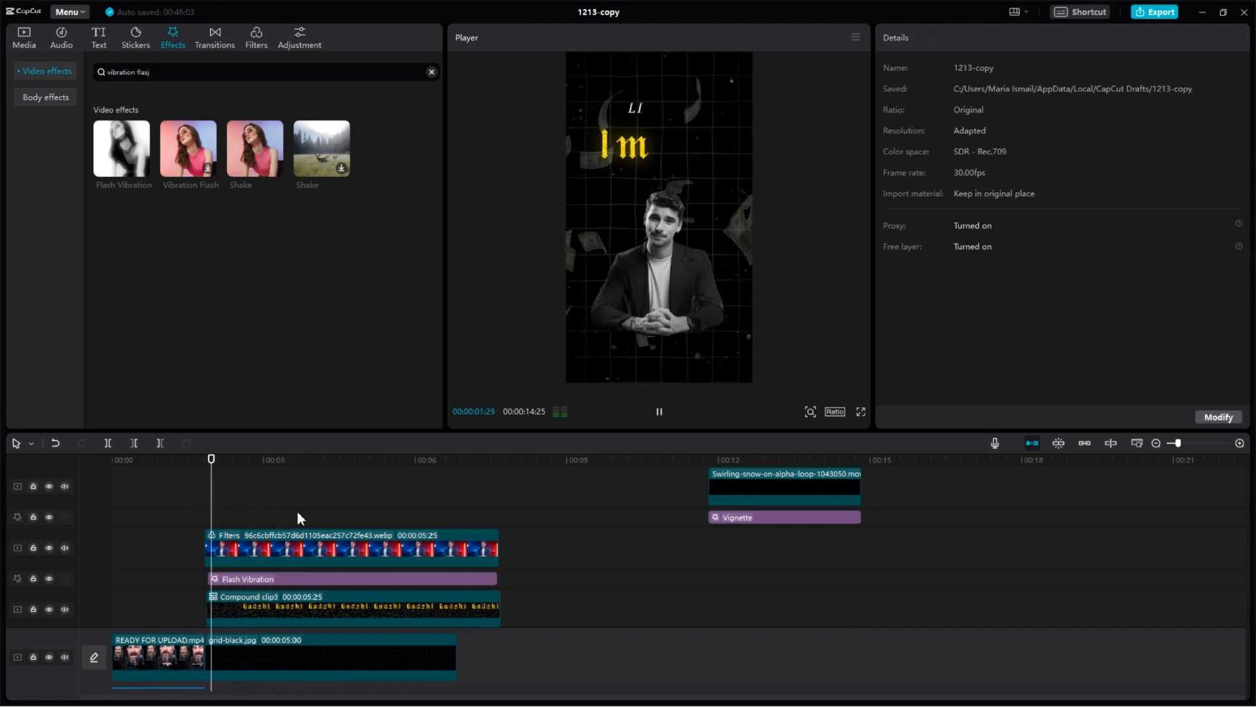
scroll(328, 549, "down", 4)
scroll(336, 574, "up", 3)
left_click(344, 522)
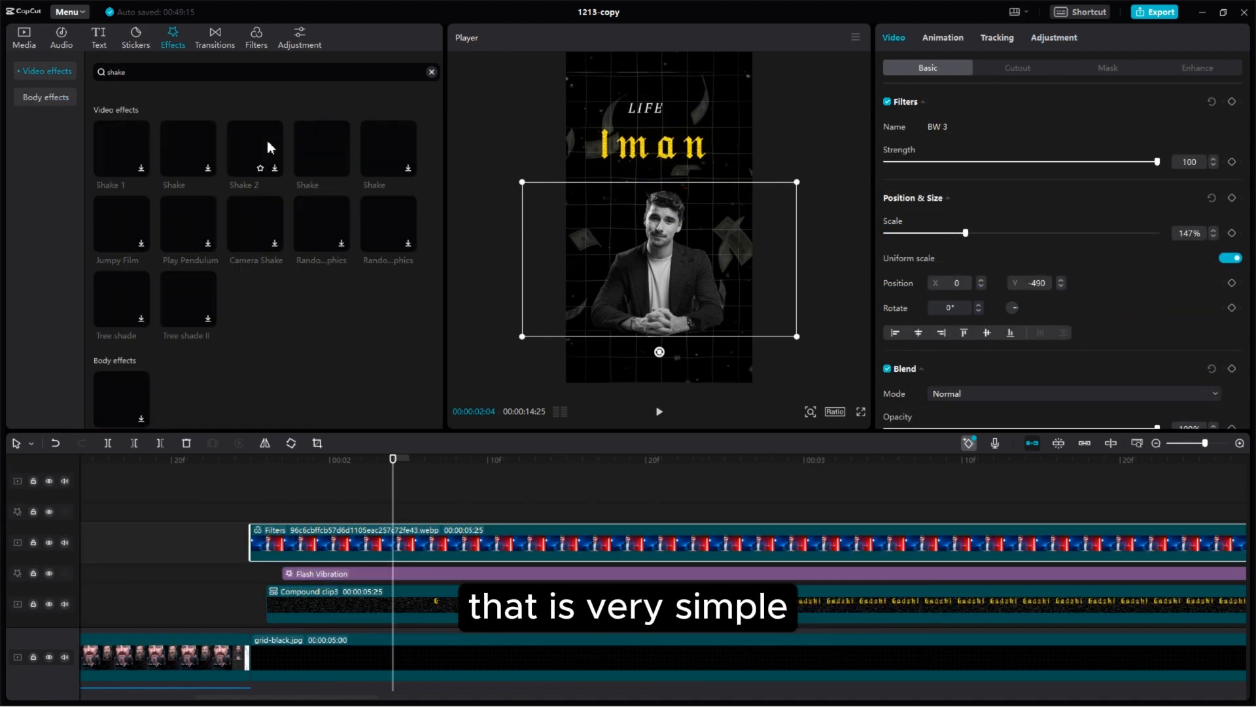
Step: Apply the Shake effect only to the portrait clip with strength 7 and speed 21, and play back the scene
left_click_drag(312, 140, 275, 539)
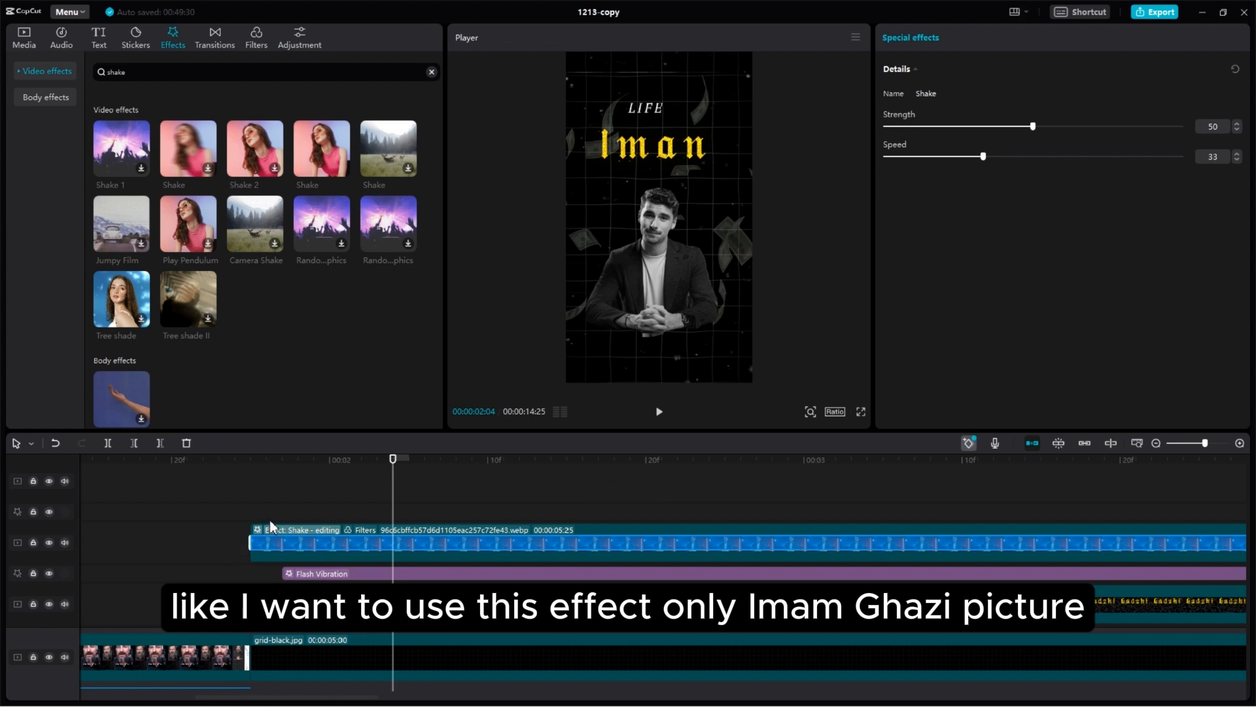
left_click_drag(1032, 126, 901, 127)
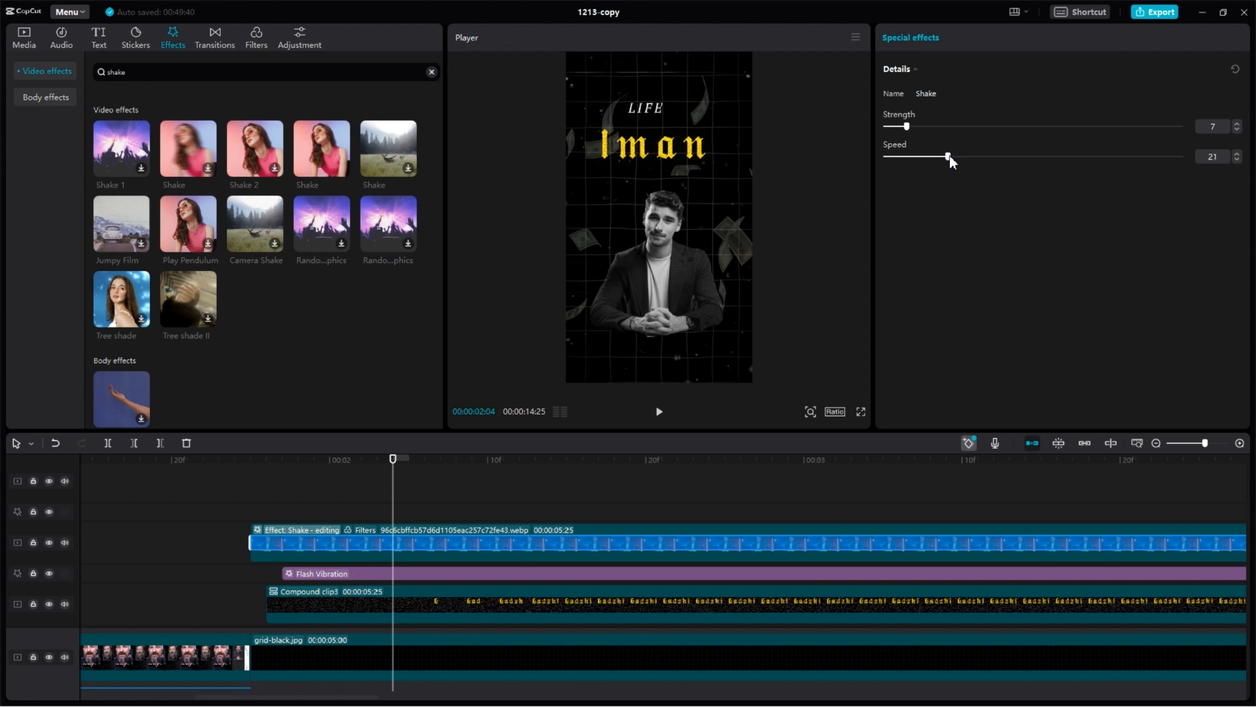
left_click(259, 512)
key("space")
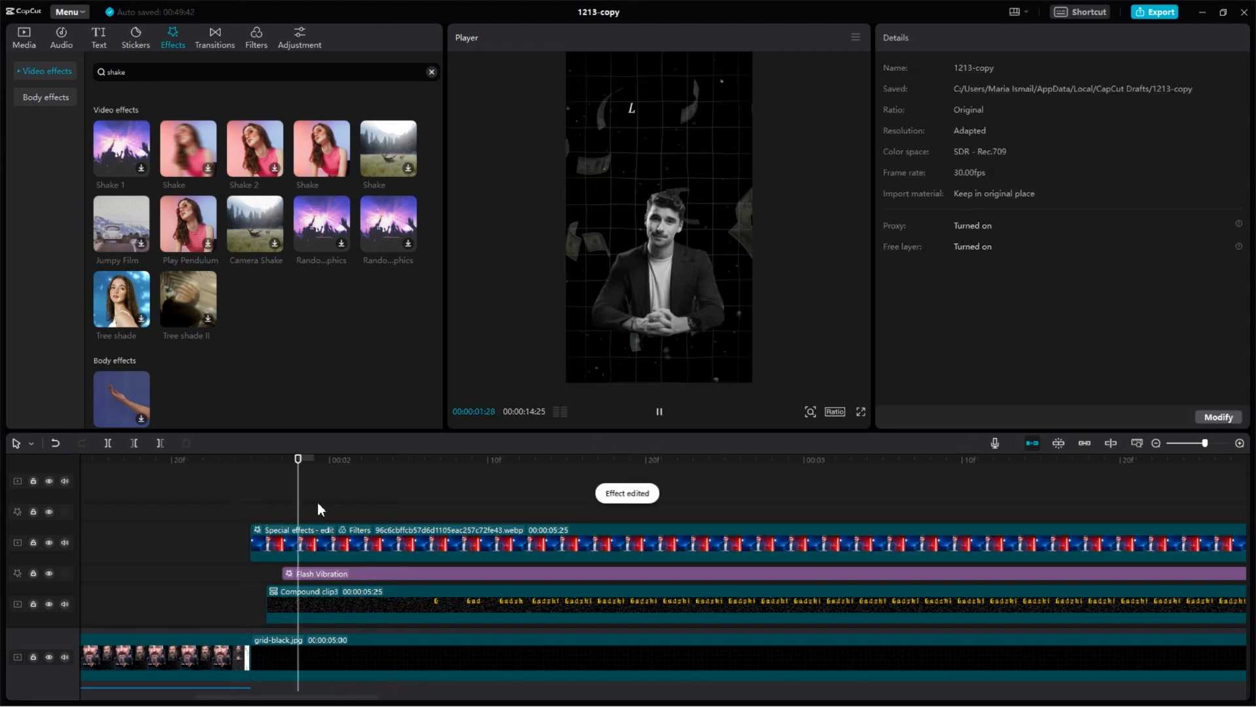
key("space")
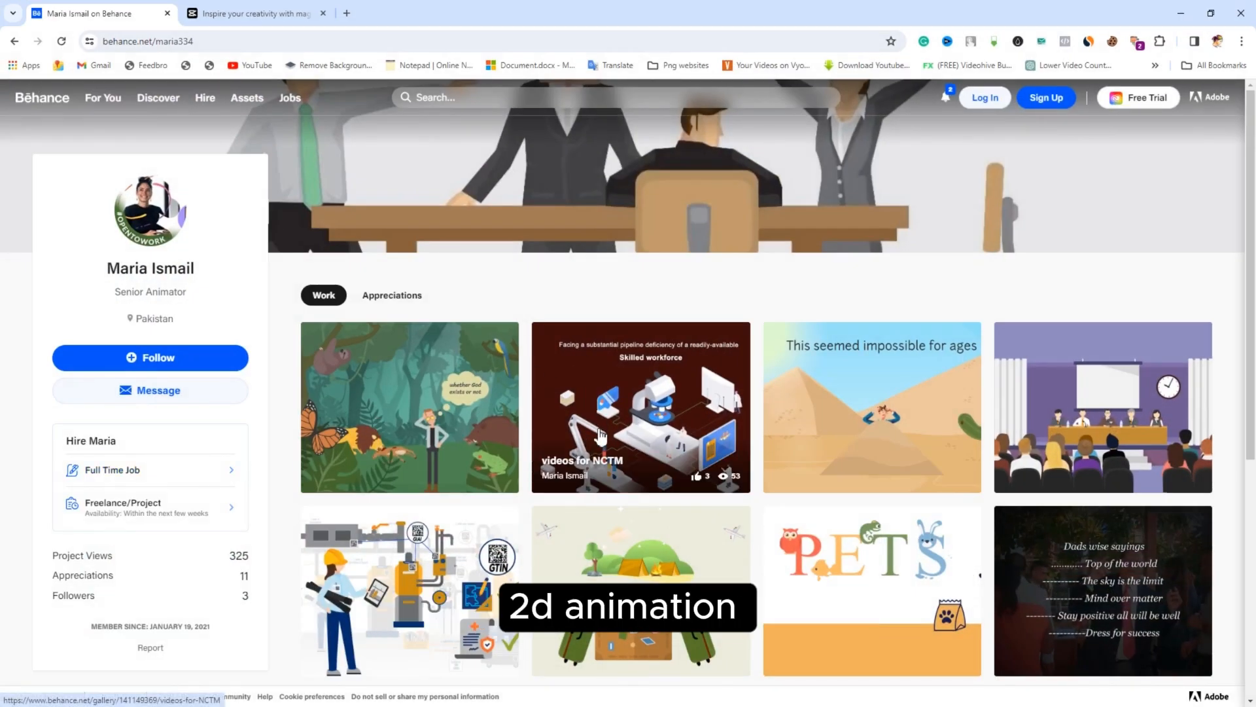
Step: Switch to the Behance portfolio in the browser, browse its works and preview the Motion Graphic video for Bitesize Media project
scroll(608, 435, "down", 5)
scroll(609, 439, "up", 5)
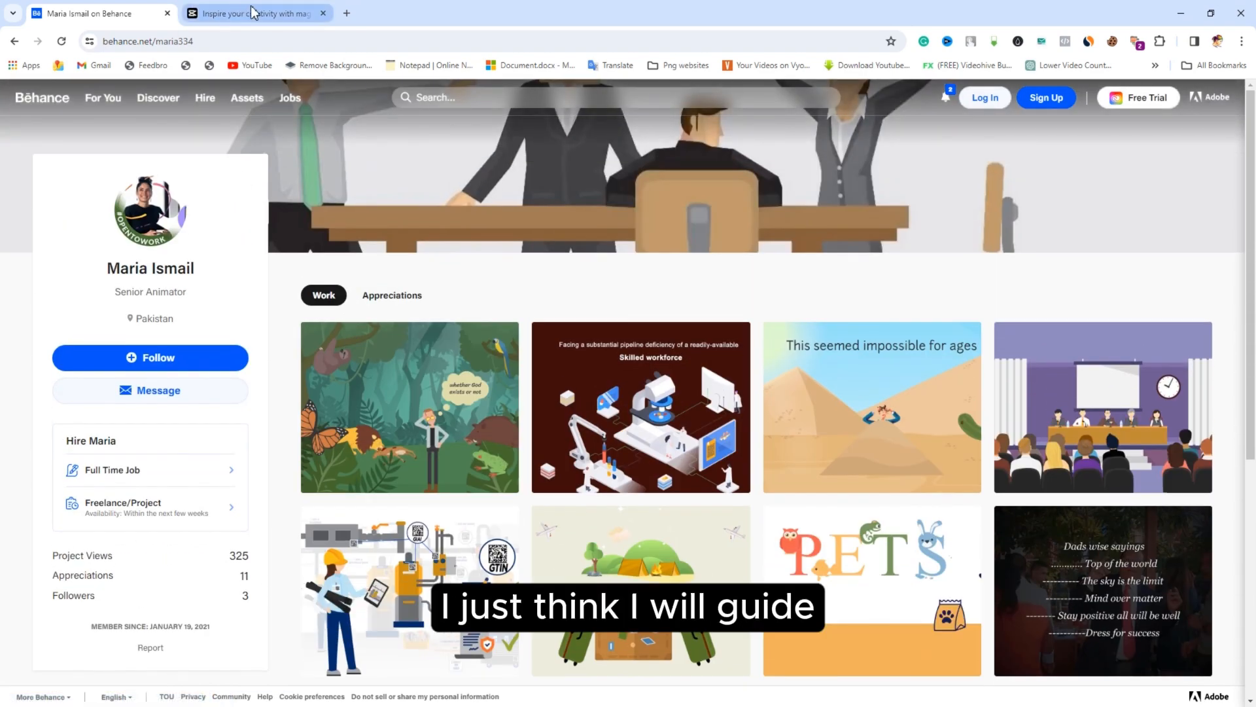
scroll(384, 311, "down", 2)
scroll(524, 372, "up", 2)
scroll(523, 371, "down", 2)
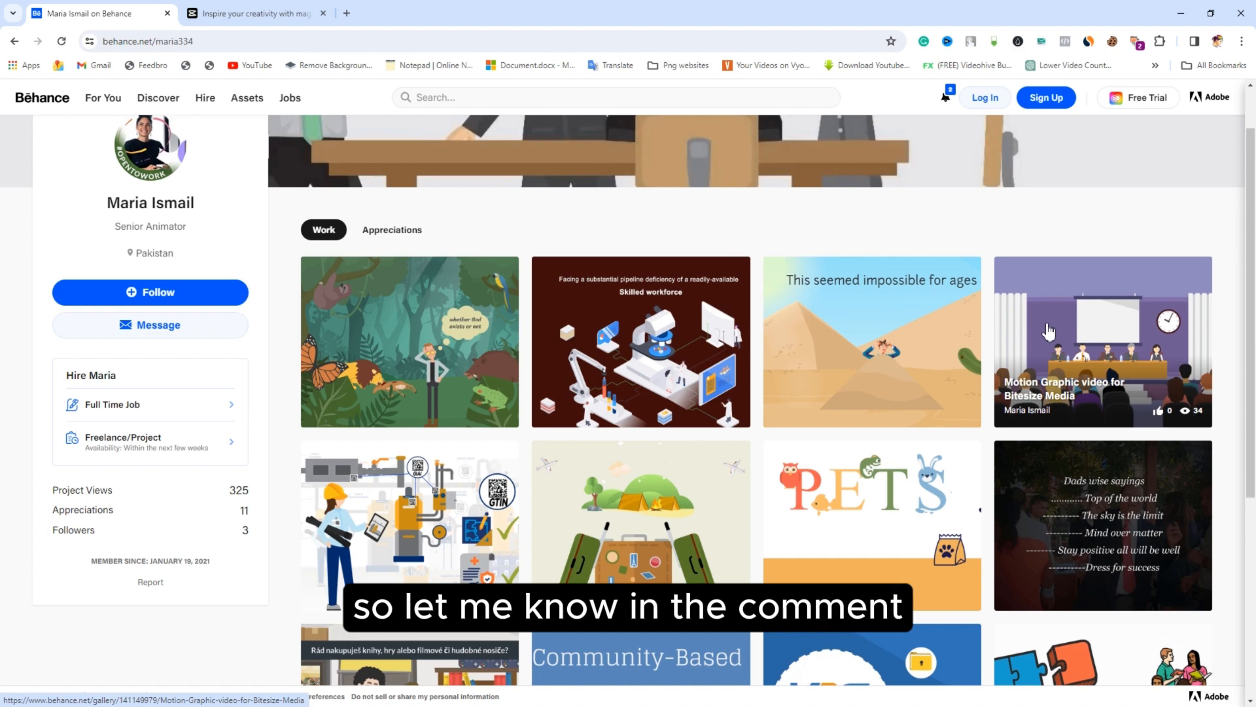
left_click(672, 301)
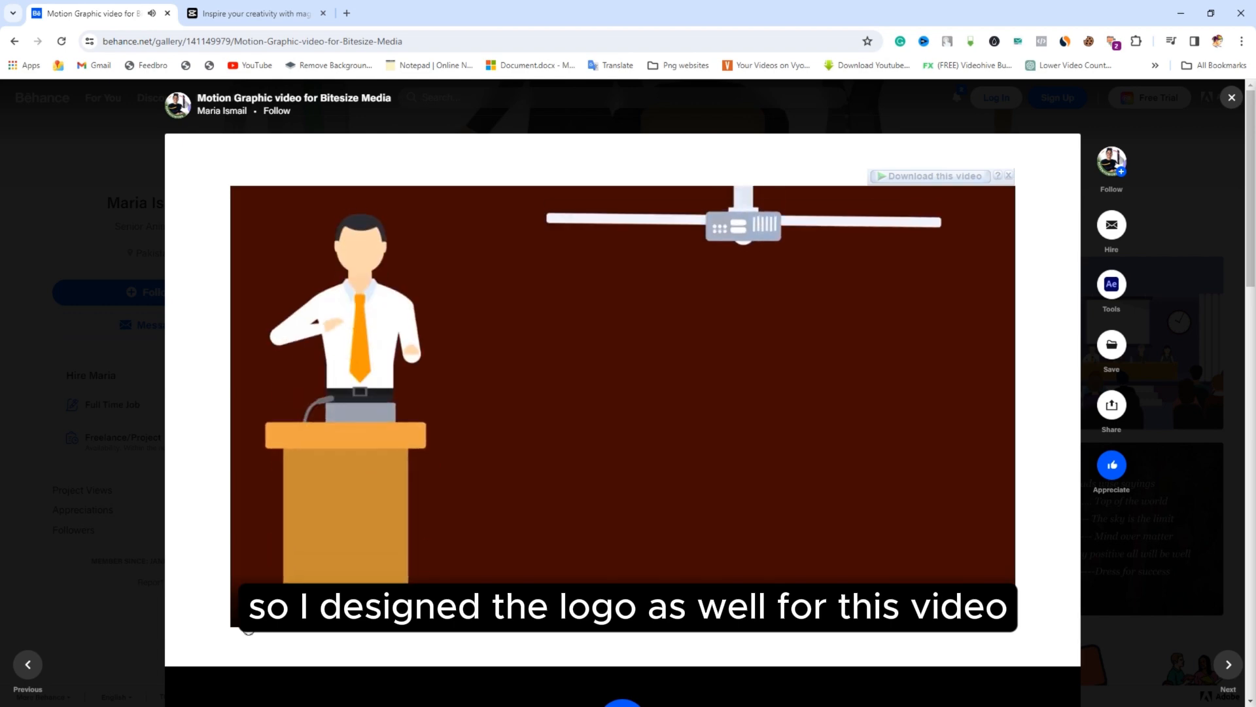
left_click(1228, 189)
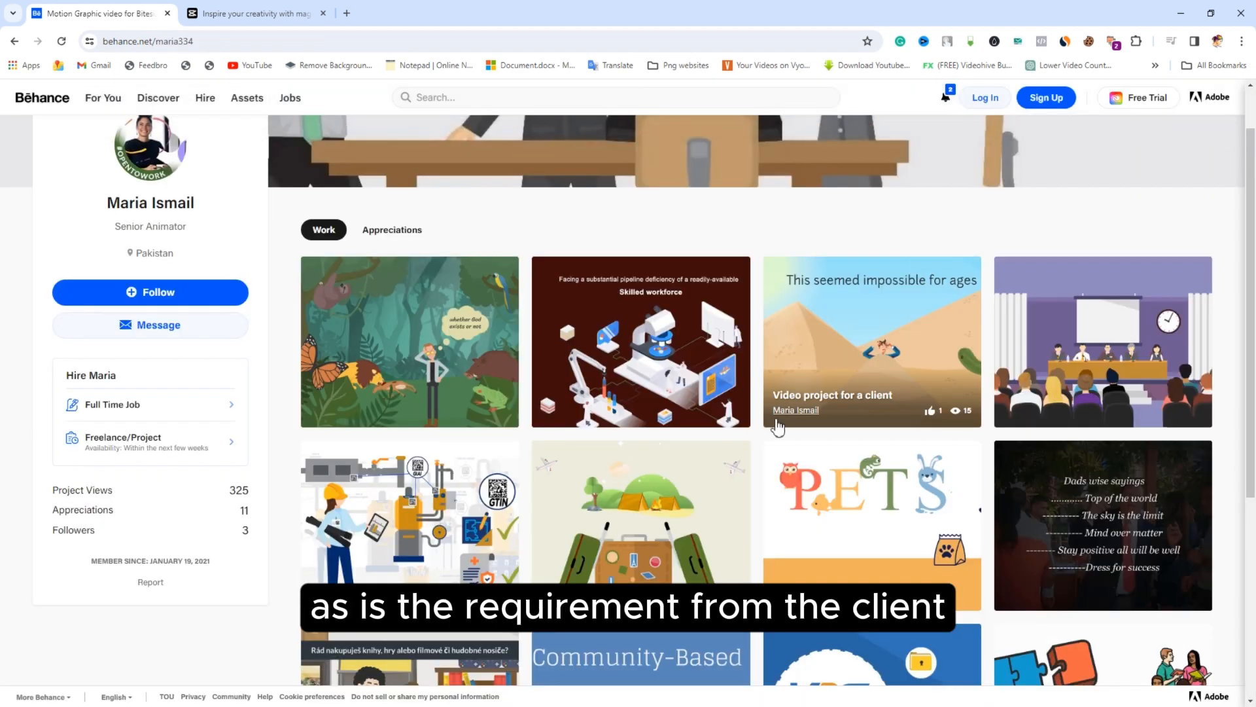
Step: Preview the jungle-themed New Video project in the portfolio and close it
left_click(458, 366)
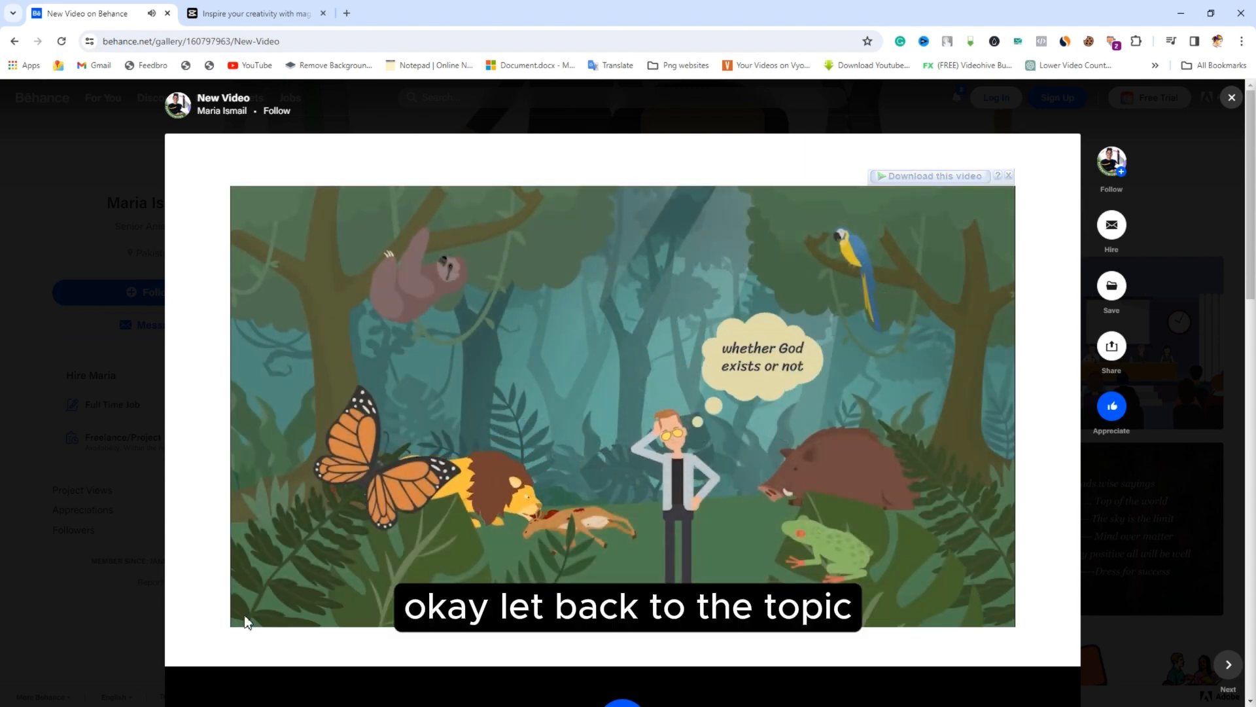
left_click(246, 614)
left_click(1231, 98)
Step: Switch to CapCut's web workspace, view its start page and browse the video templates library
left_click(225, 13)
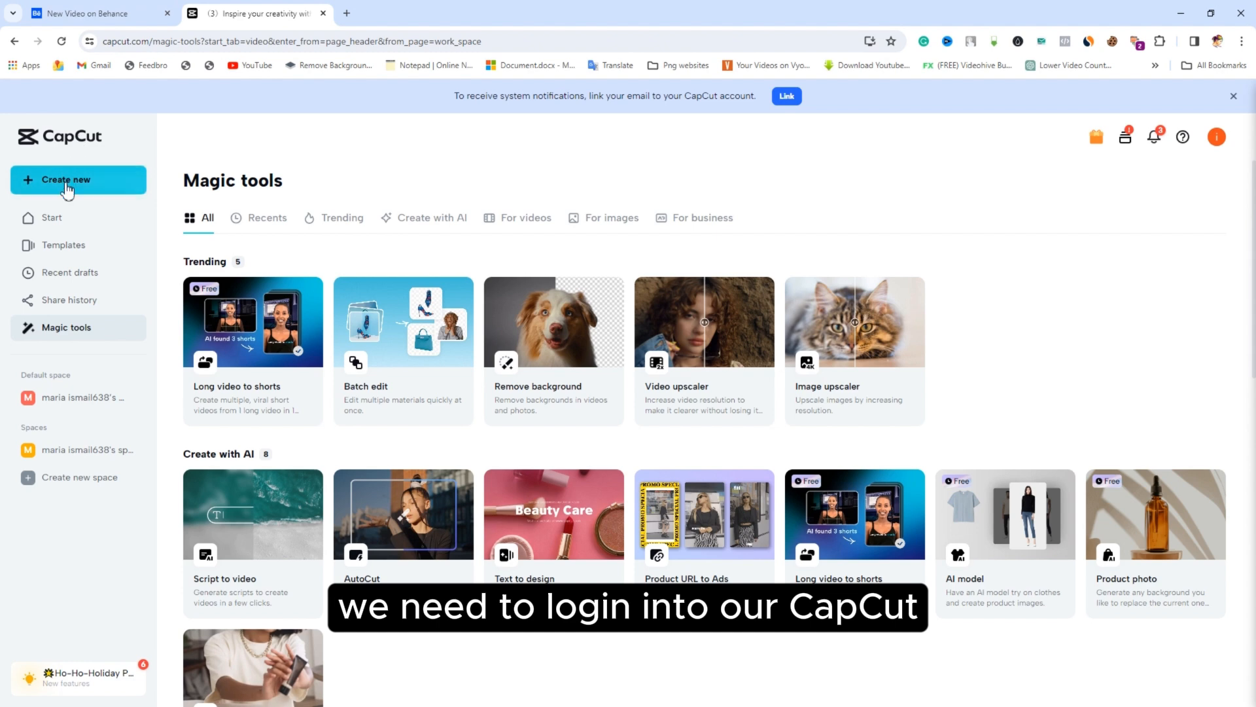
left_click(62, 217)
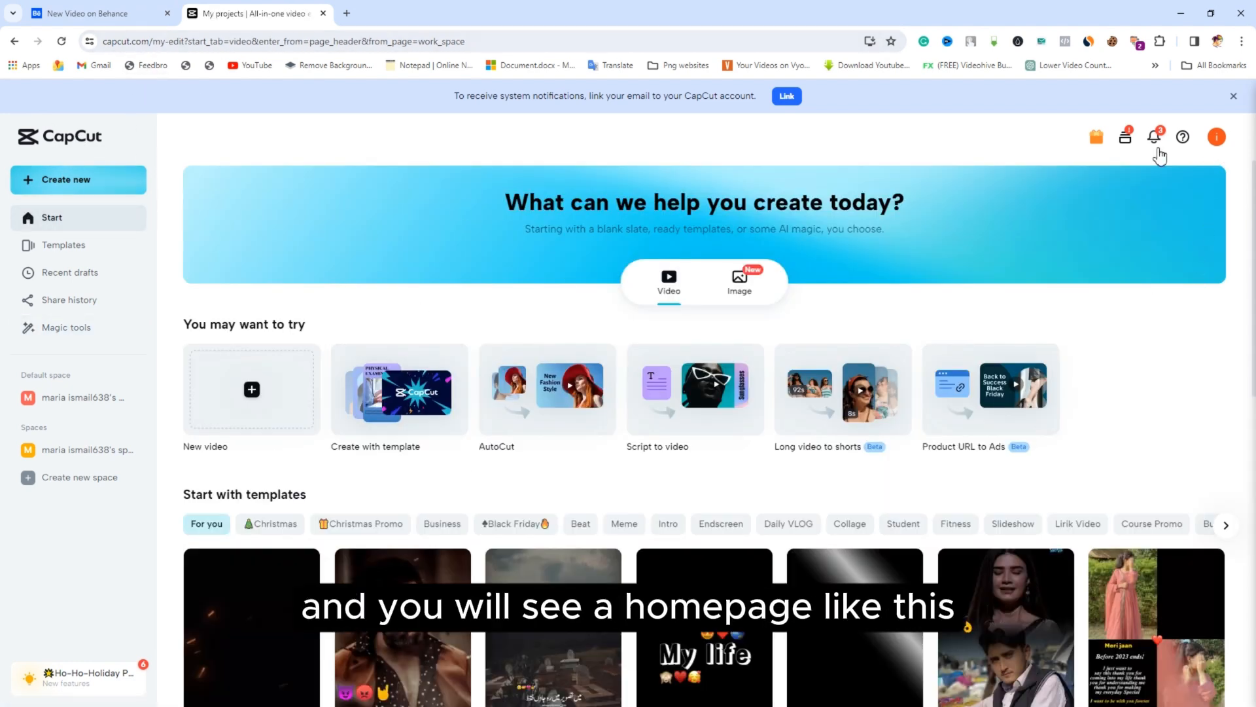
left_click(92, 252)
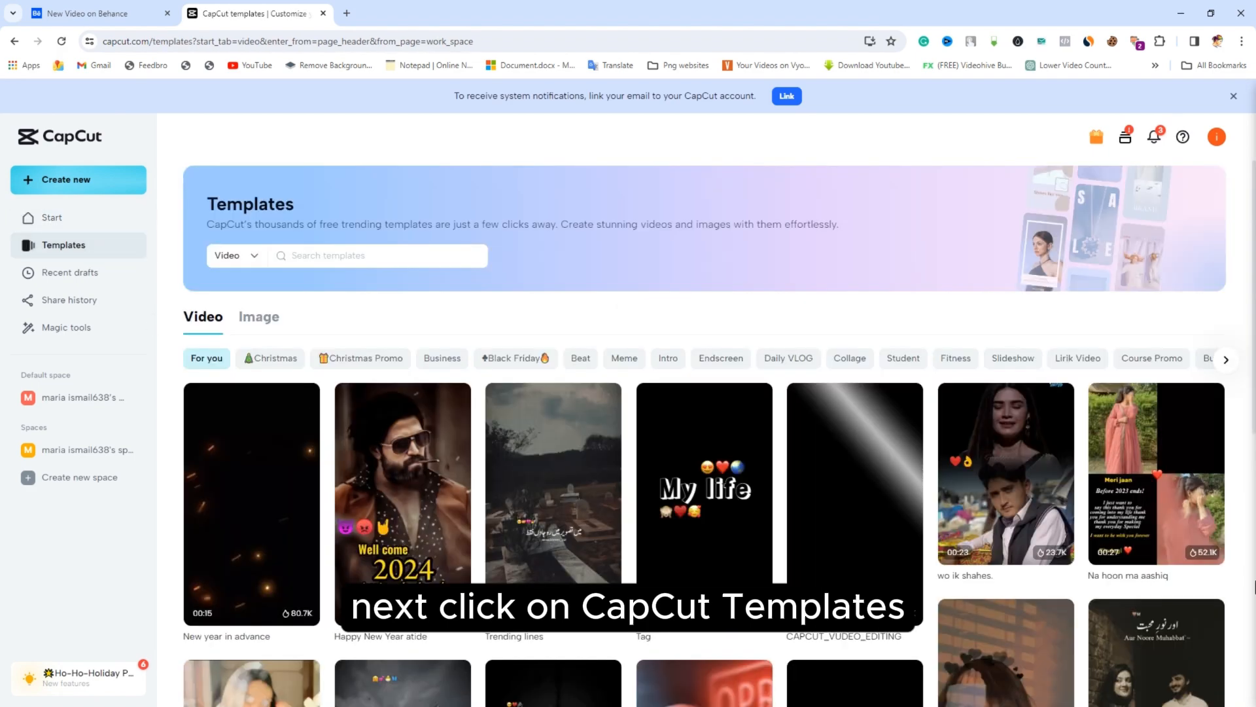
scroll(1002, 484, "down", 6)
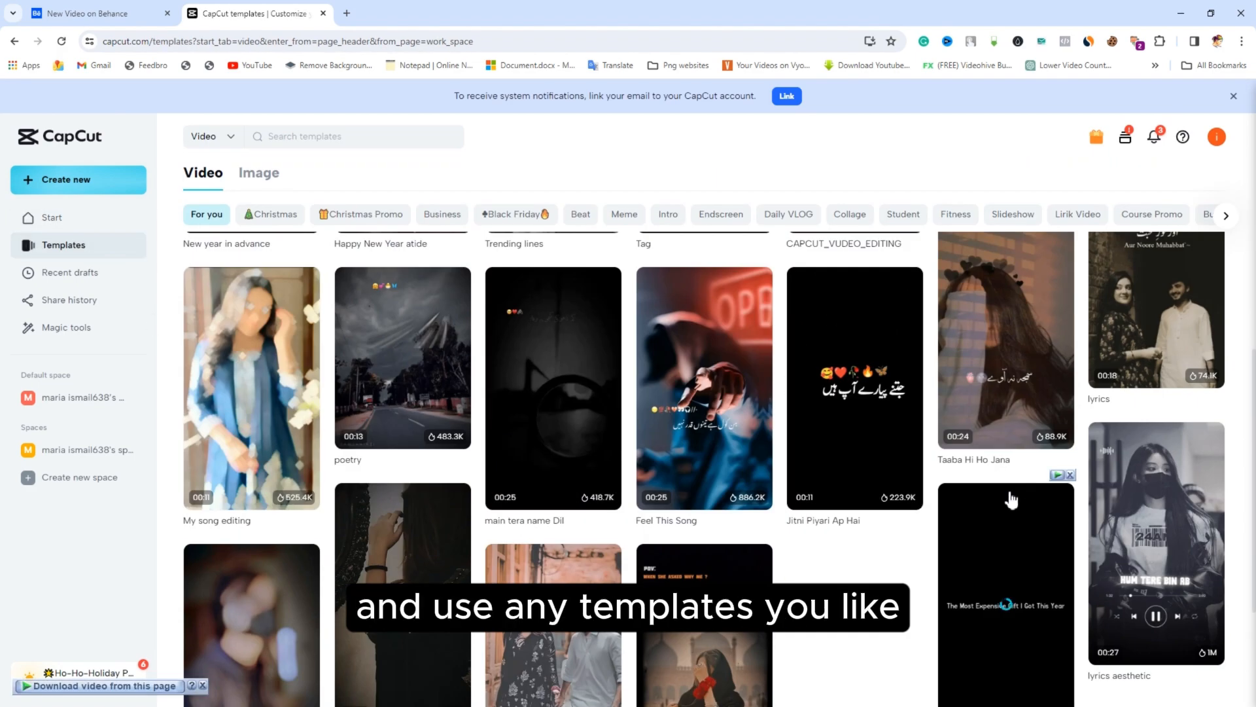
scroll(961, 499, "down", 6)
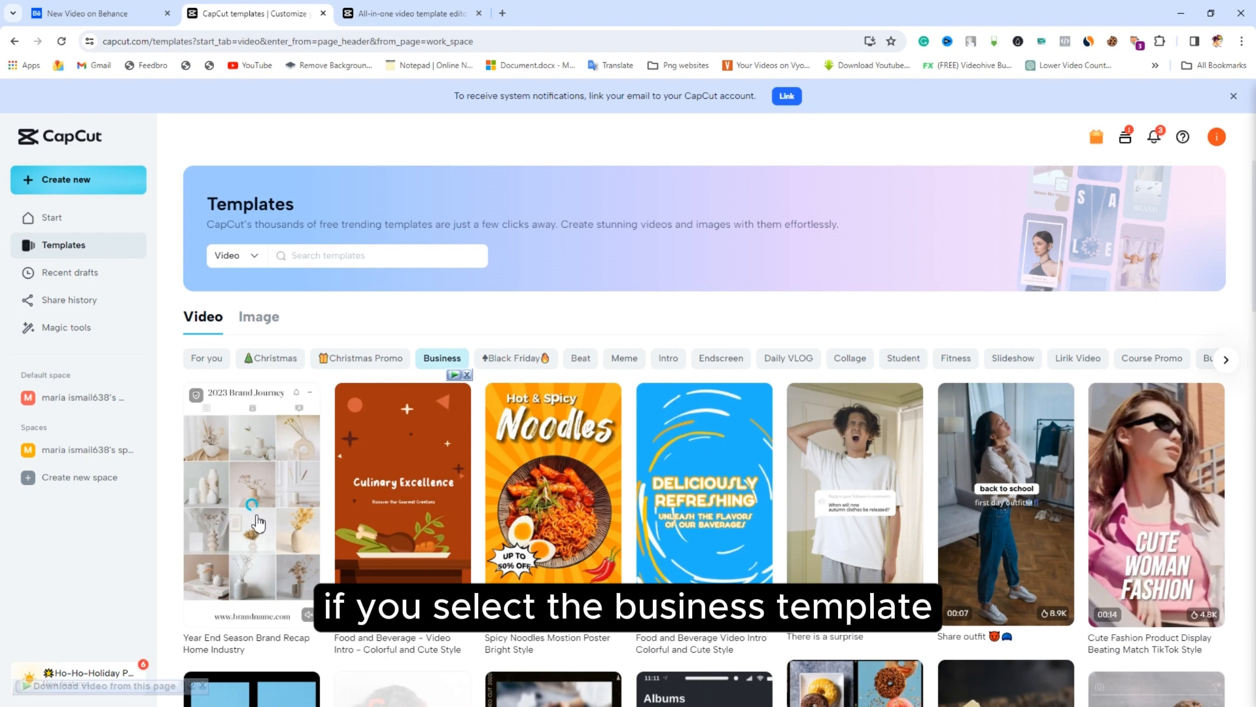
Step: Open the Year End Season Brand Recap Home Industry business template and examine its required clips, text materials, aspect ratio and use count
left_click(259, 522)
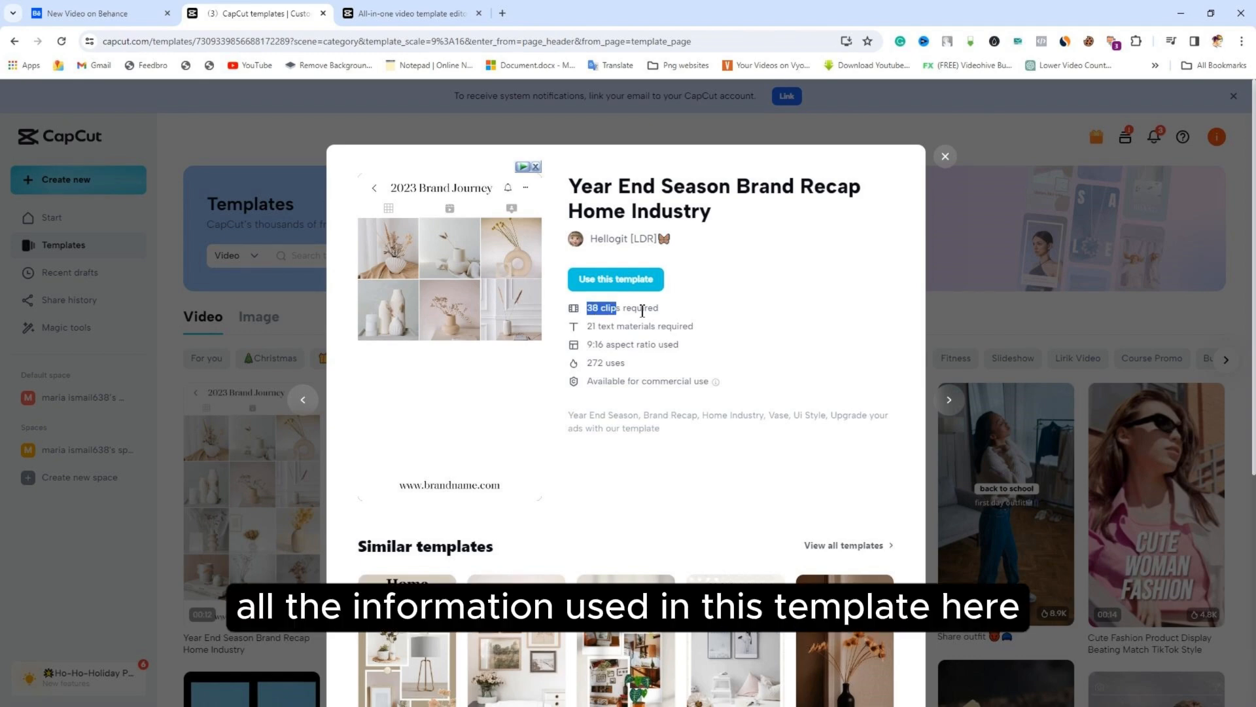
left_click_drag(641, 311, 681, 309)
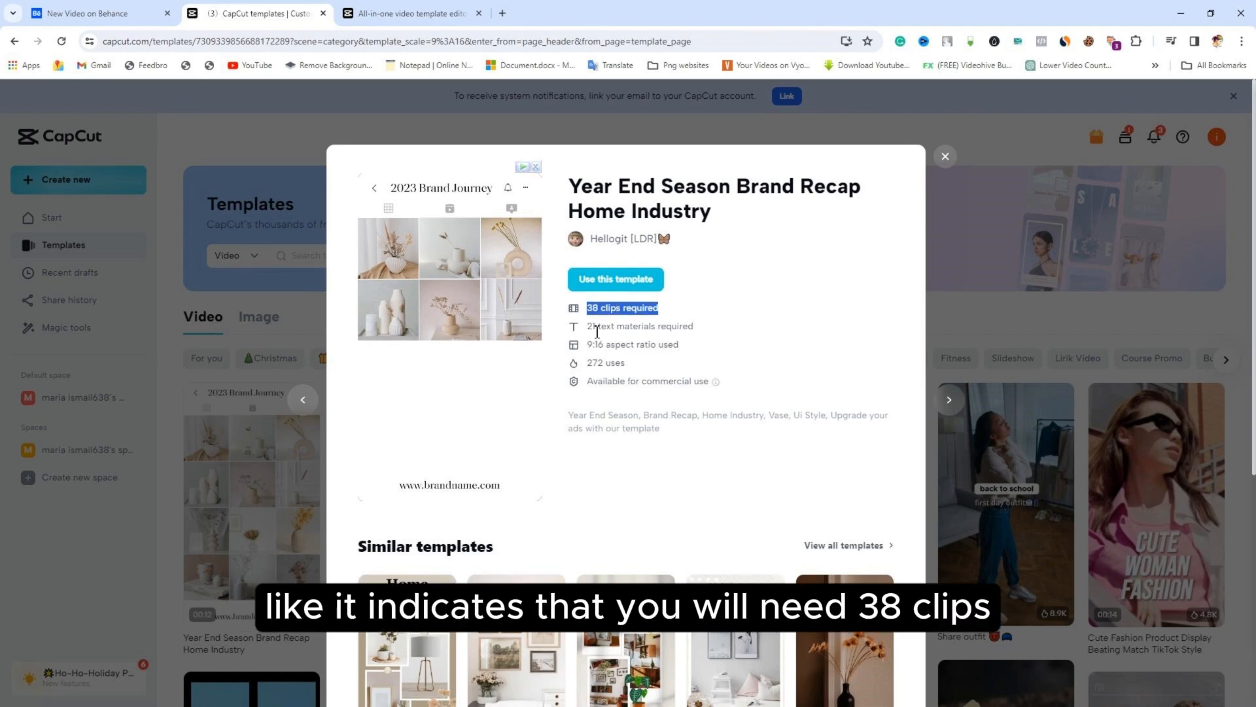
left_click_drag(586, 330, 700, 327)
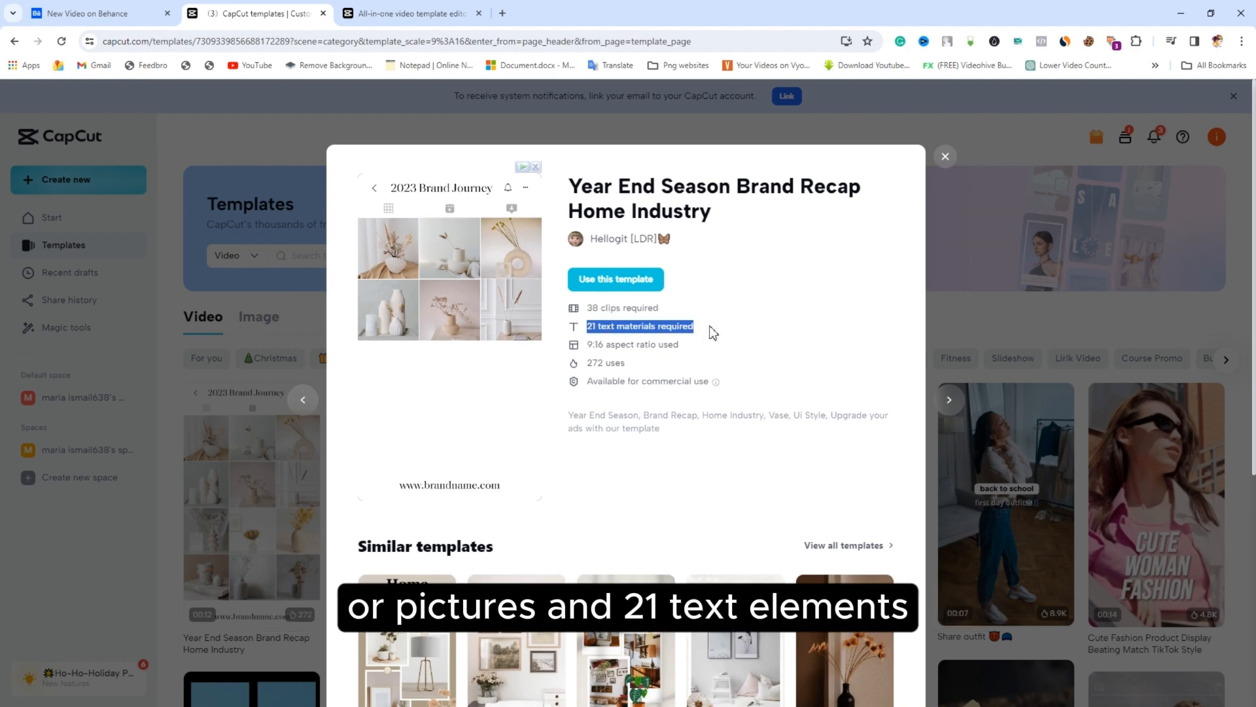
left_click_drag(588, 348, 727, 347)
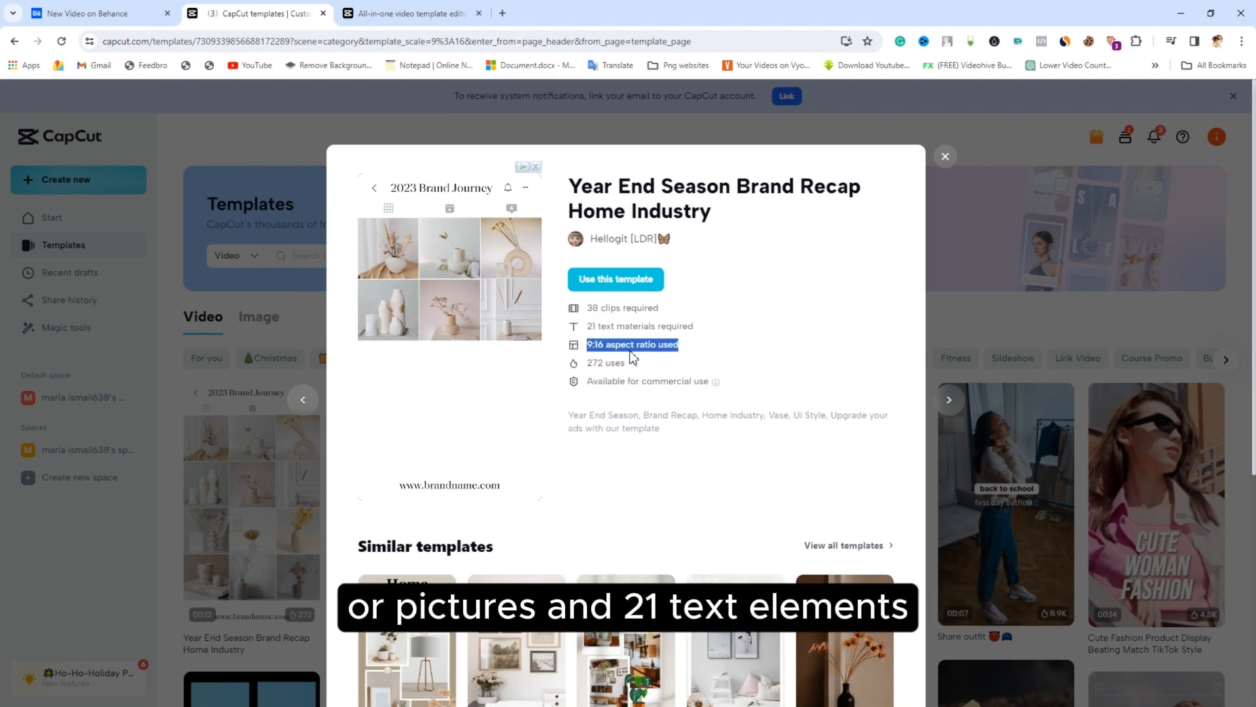
left_click_drag(588, 364, 658, 370)
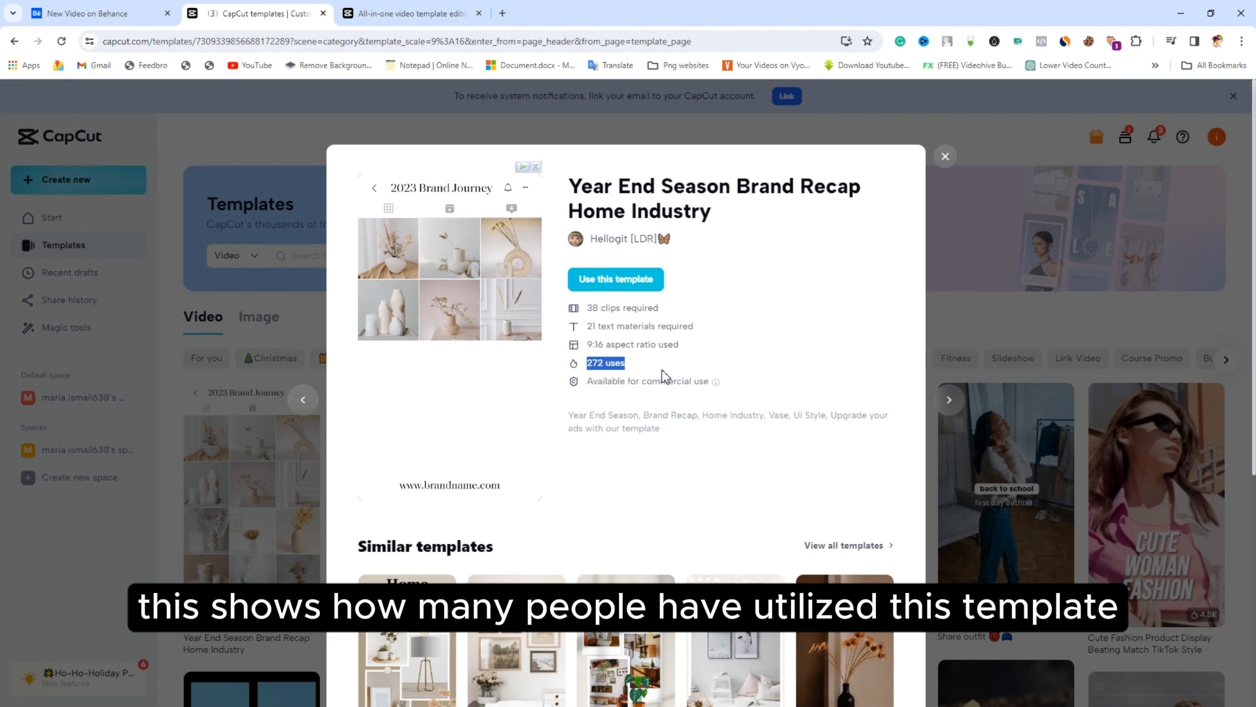
mouse_move(387, 443)
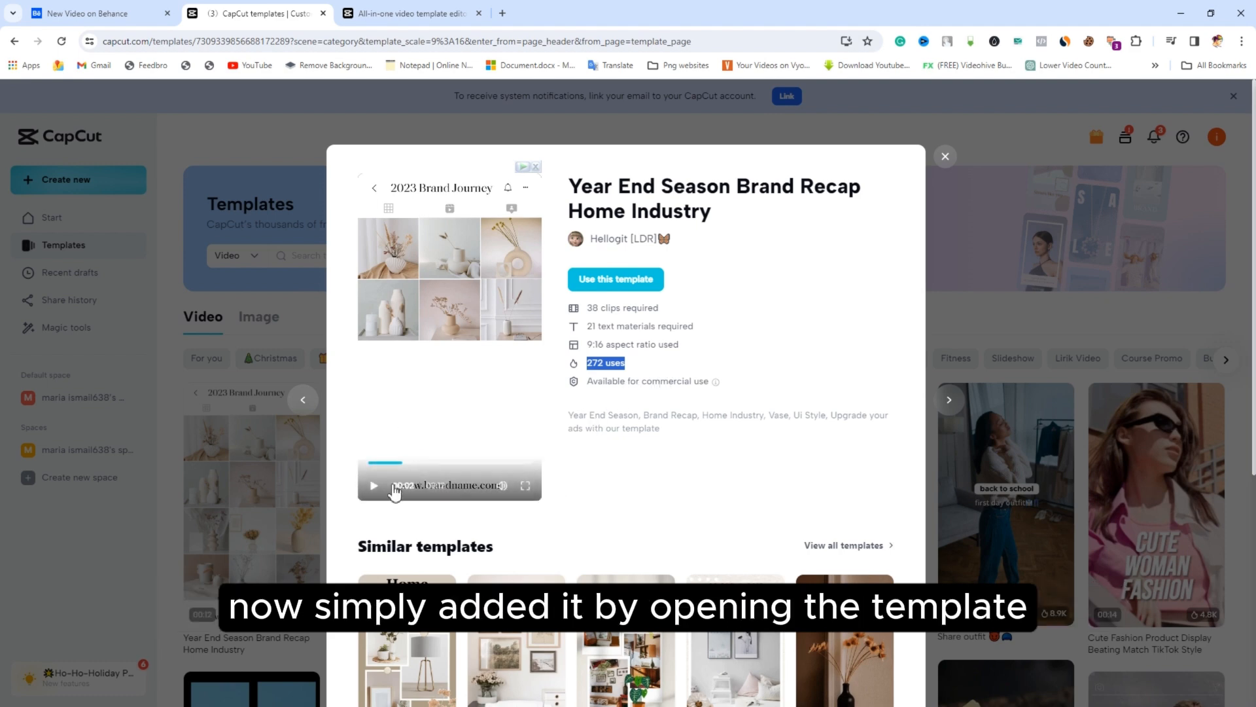
Step: Start a project from the template, review its batch replacement option and text entries, and preview the video at 00:05:13
left_click(612, 281)
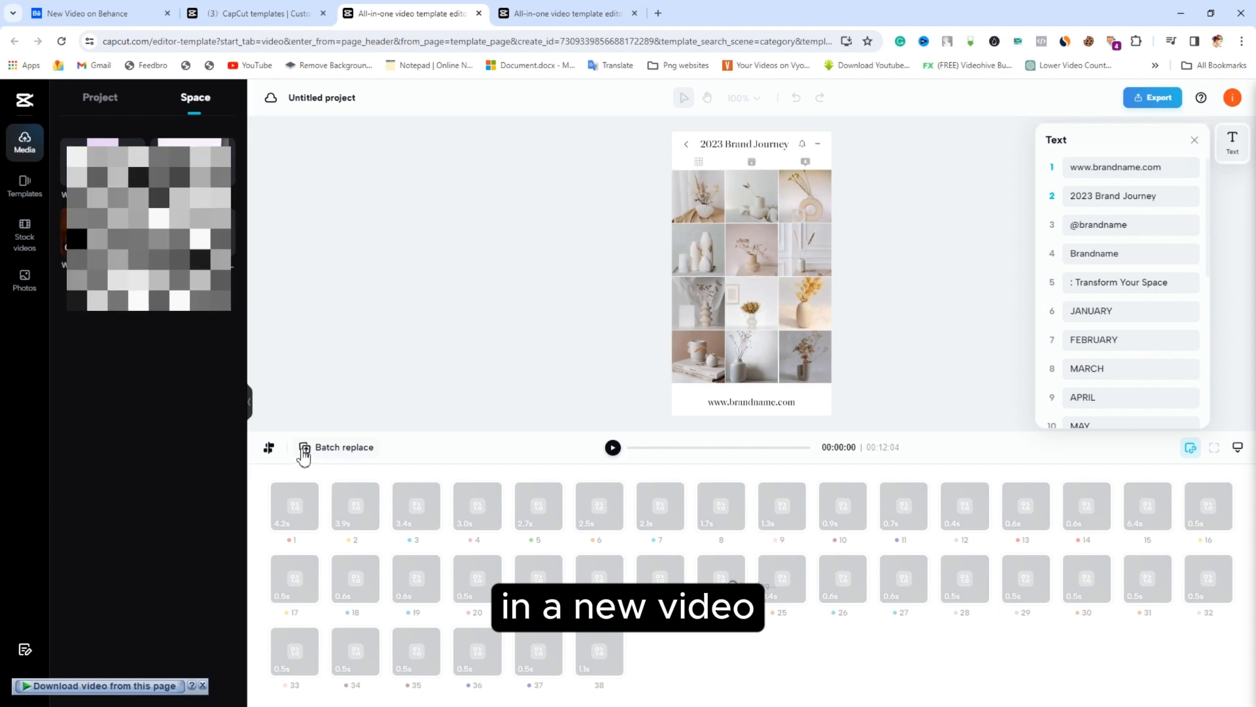
left_click(305, 451)
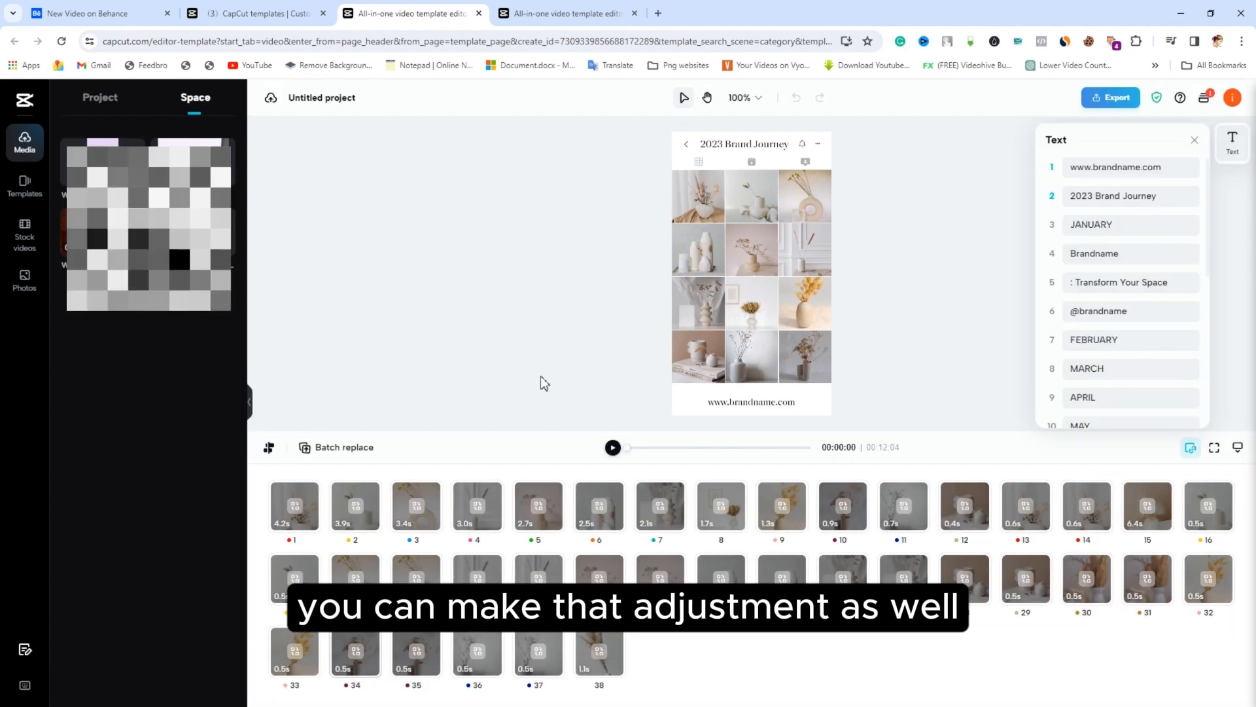
scroll(1117, 190, "down", 1)
scroll(1112, 200, "down", 5)
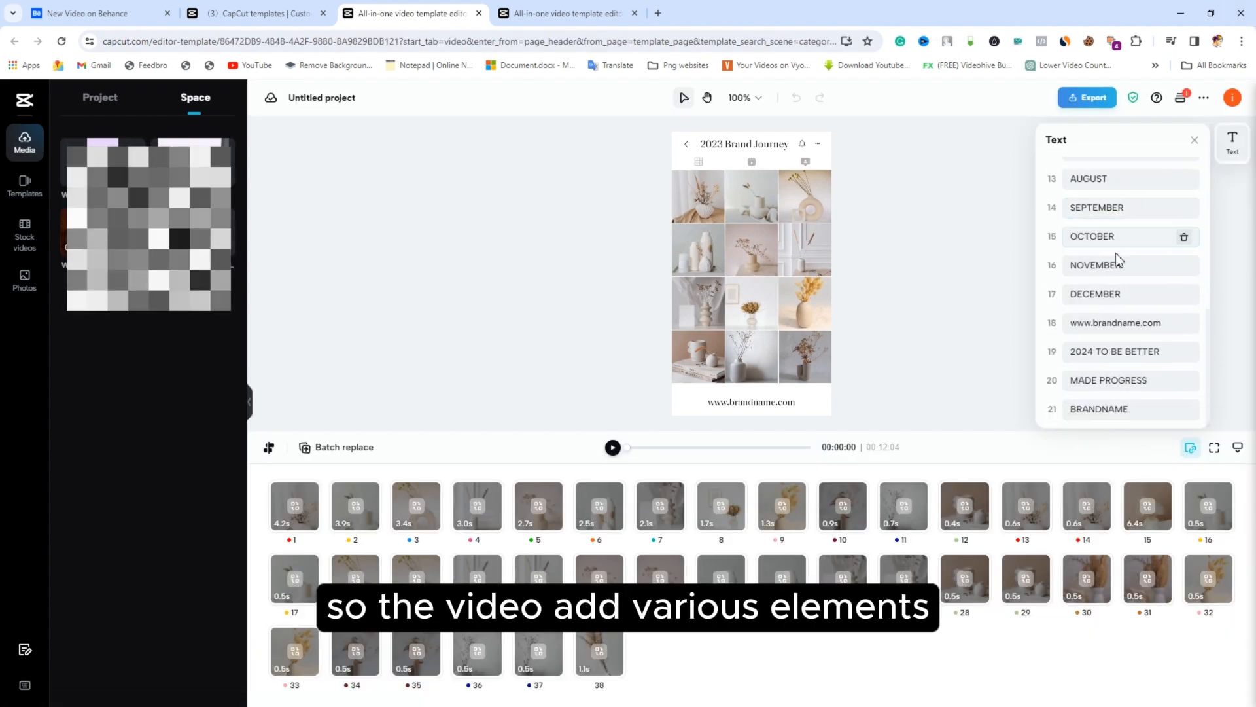
left_click(709, 447)
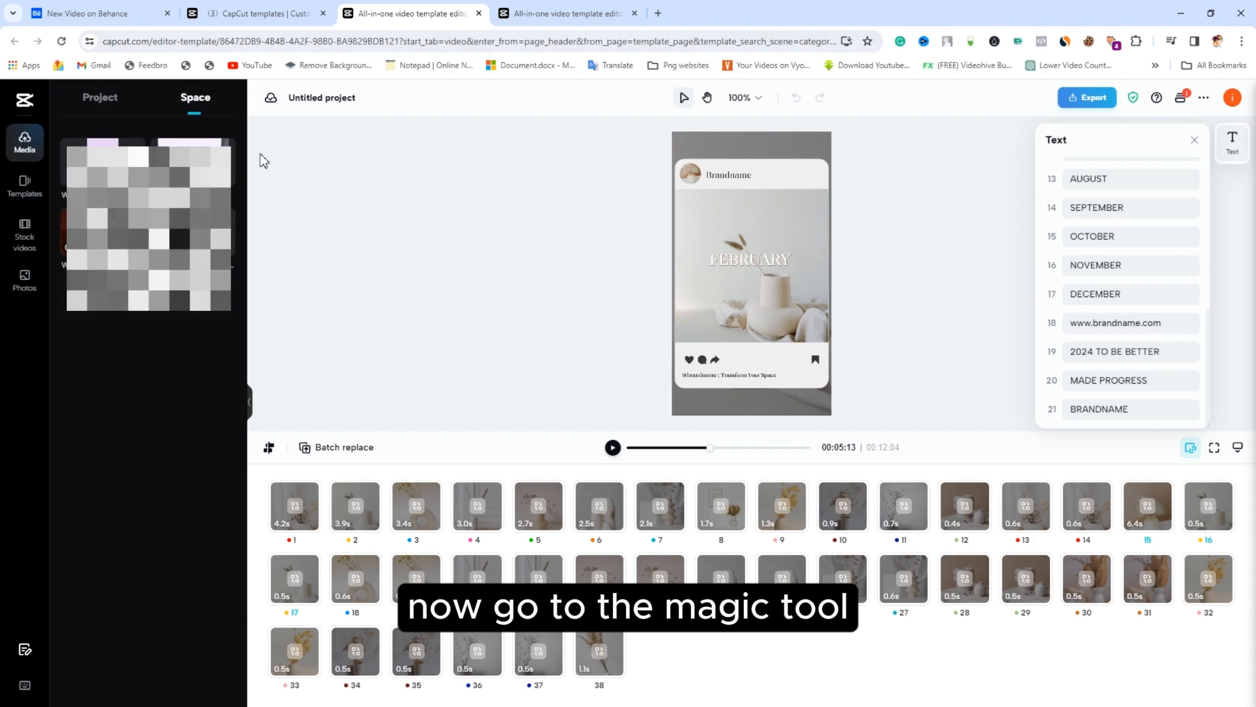
Step: Open Long video to shorts from CapCut's Magic tools and check its remaining usage allowance
left_click(258, 13)
left_click(90, 326)
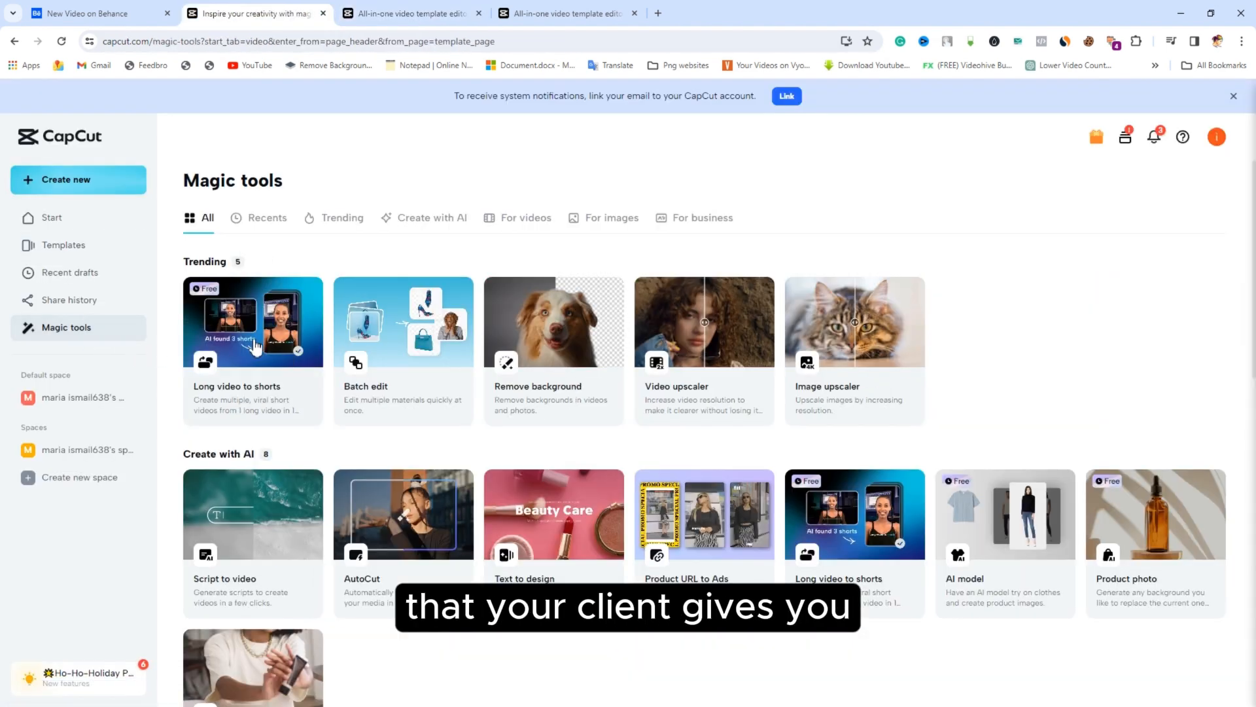
left_click(255, 347)
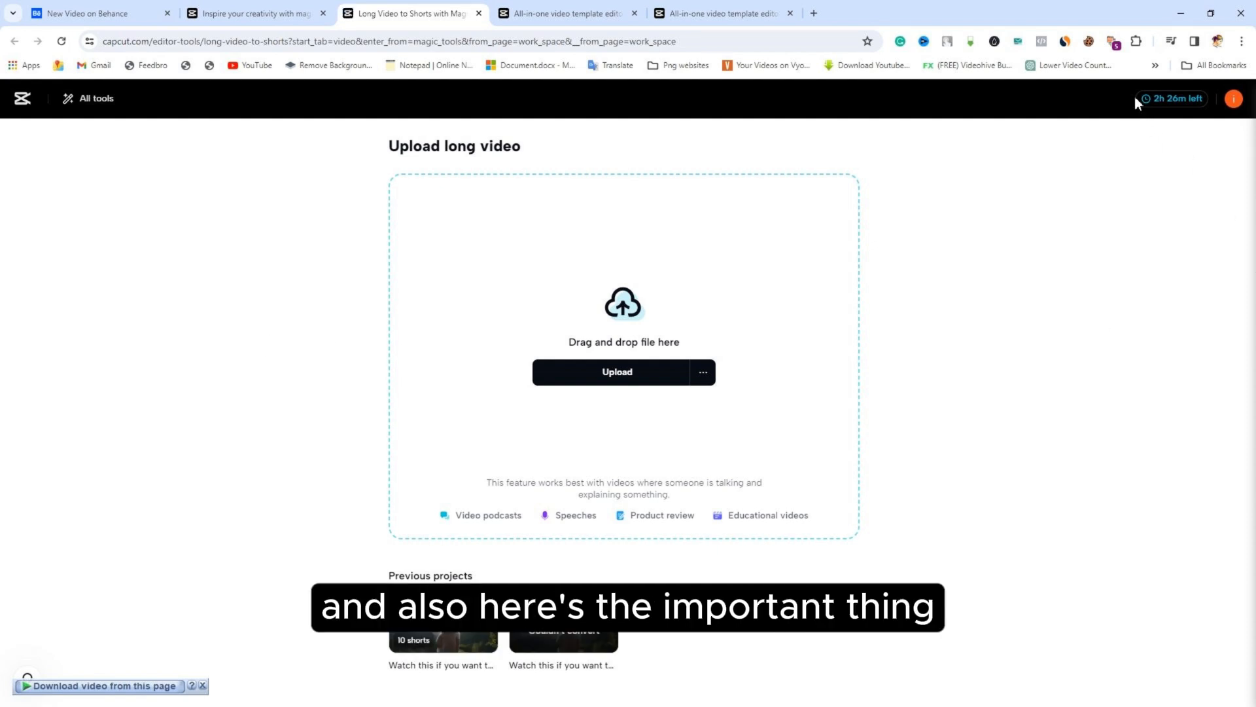
mouse_move(1171, 99)
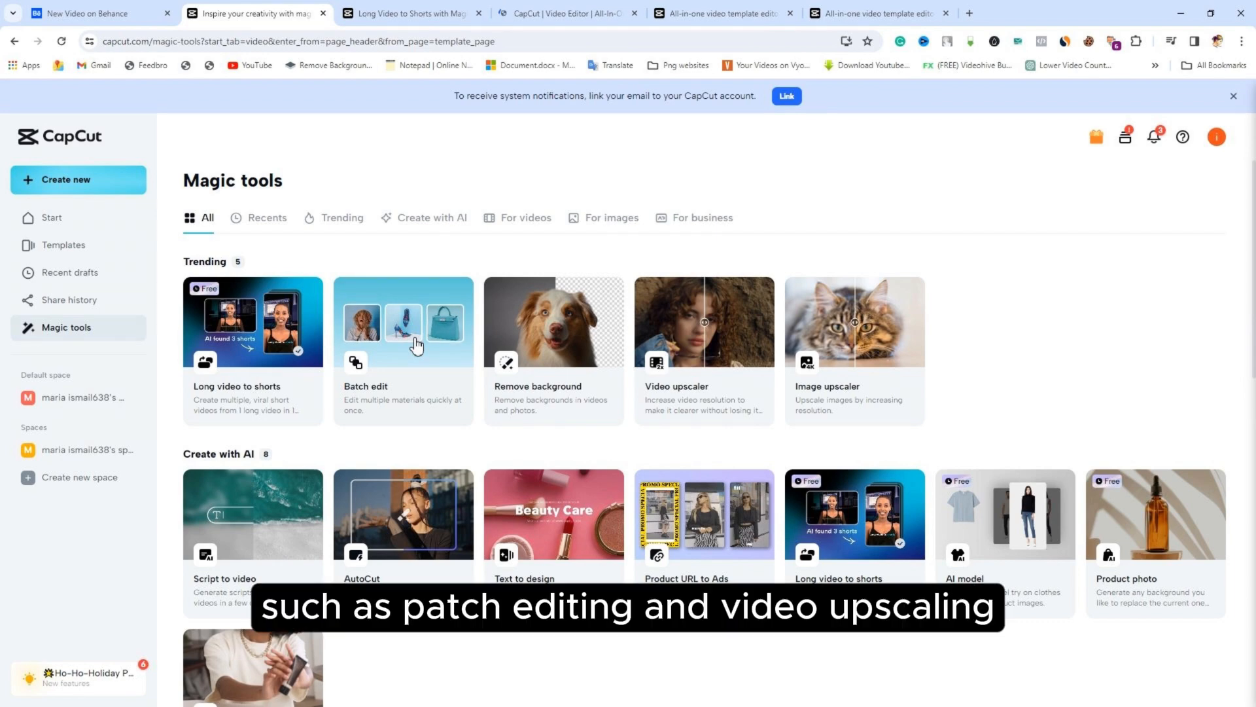
Step: Open the Batch edit and Video upscaler tools from the Magic tools page, and bring the upscaler into view
left_click(416, 345)
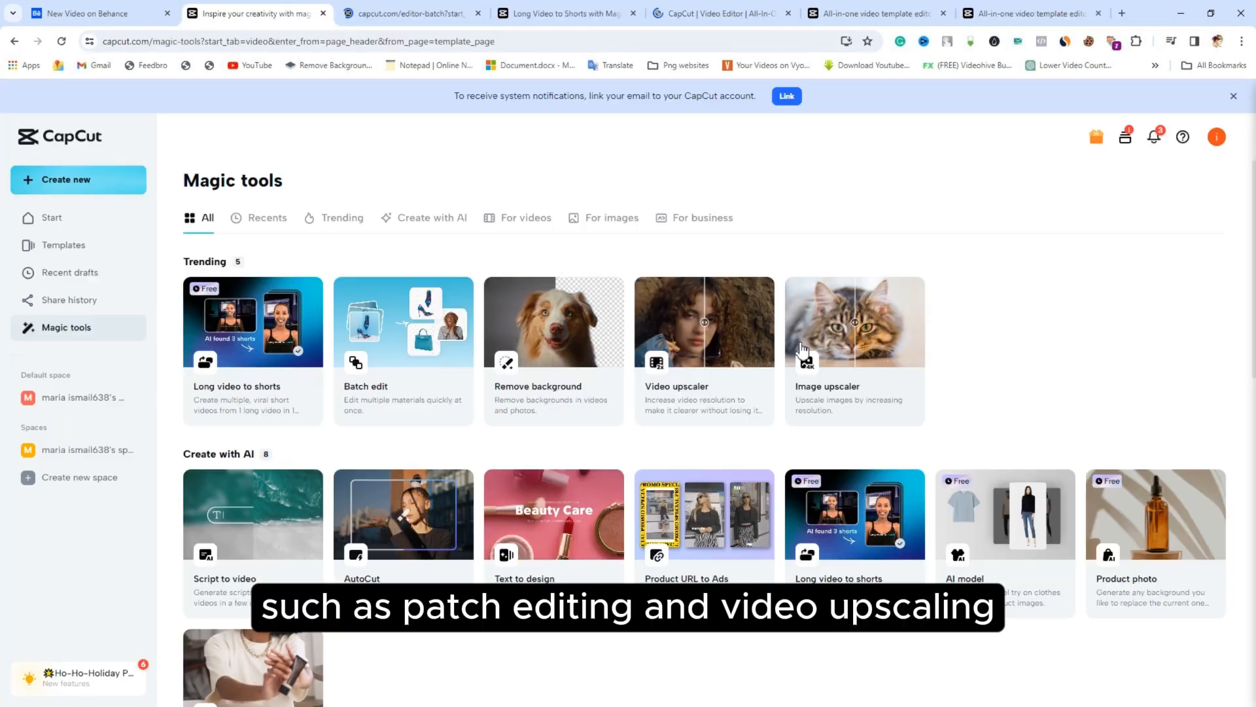
left_click(712, 359)
left_click(352, 14)
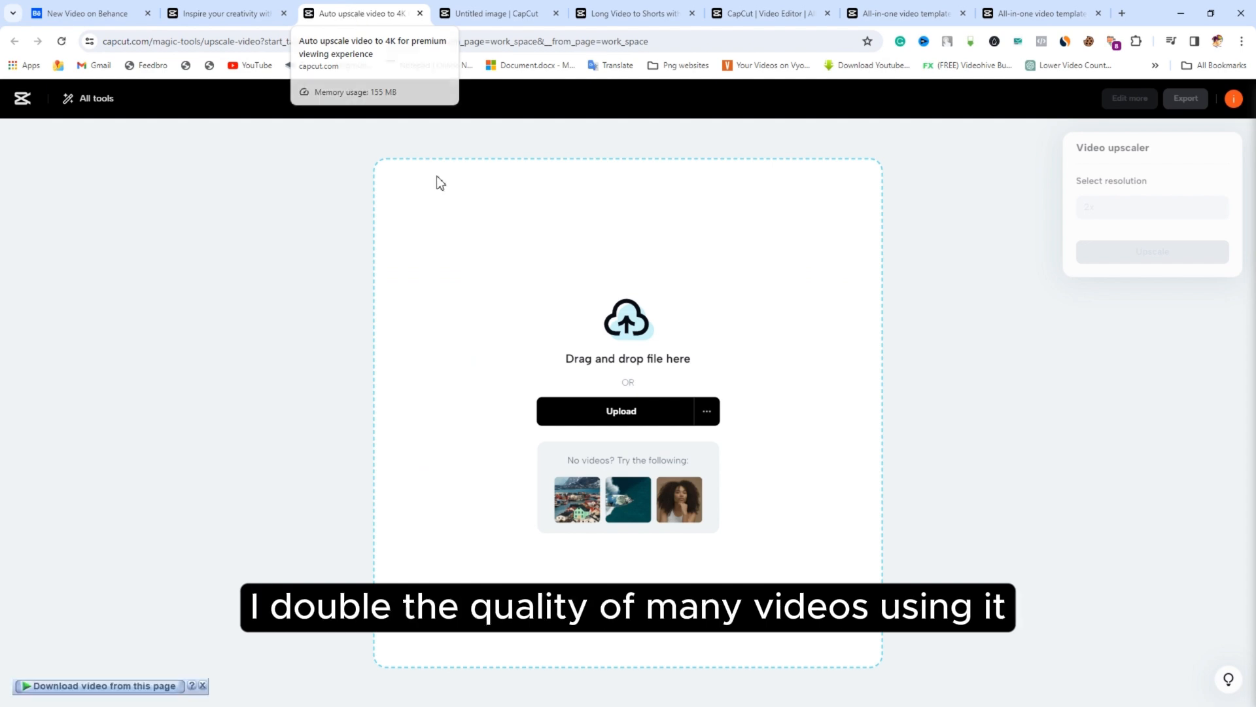
Step: Check the properties of the Wild Grass Sunrise video in Downloads, upload it to the upscaler and start upscaling it 2x to 1280 x 720
left_click(630, 419)
right_click(514, 107)
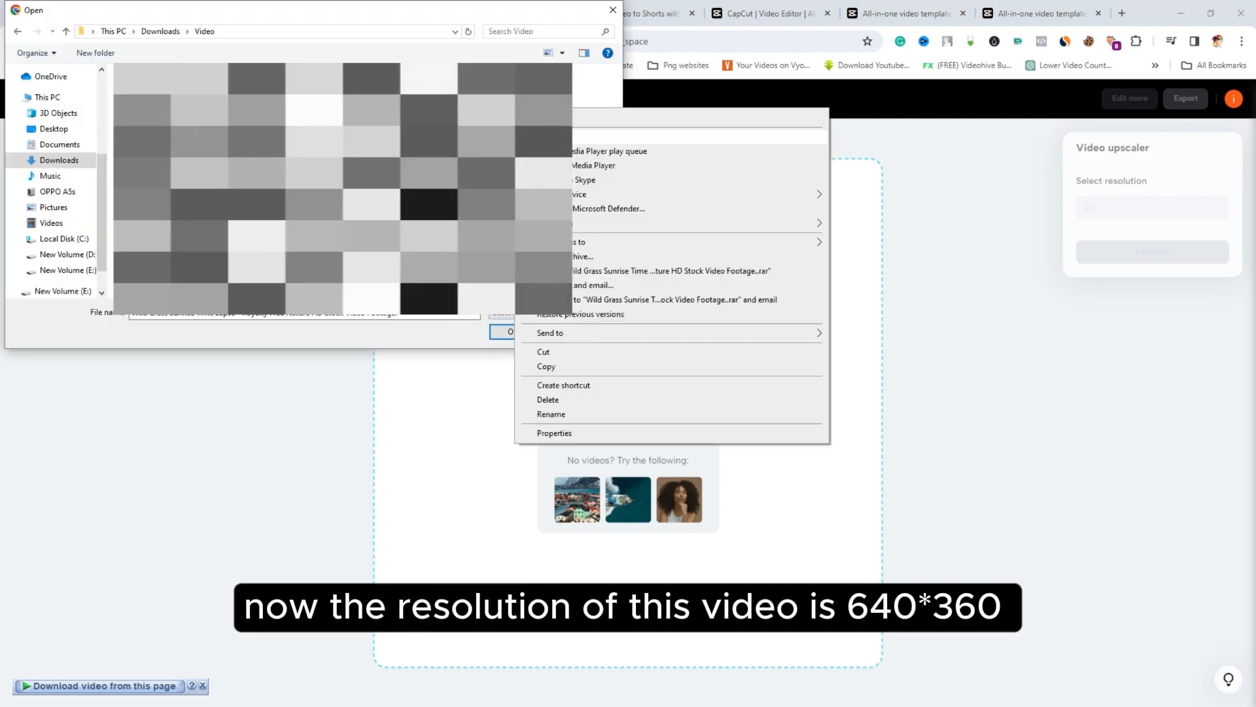
left_click(556, 431)
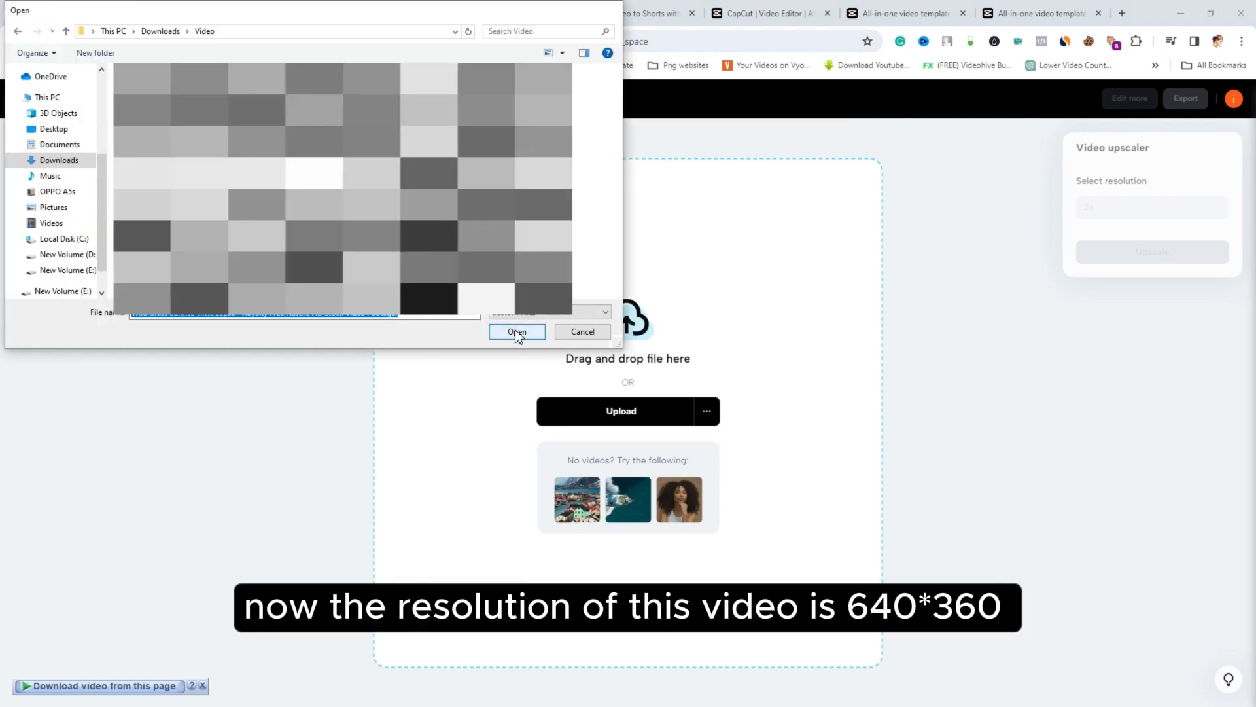
left_click(517, 331)
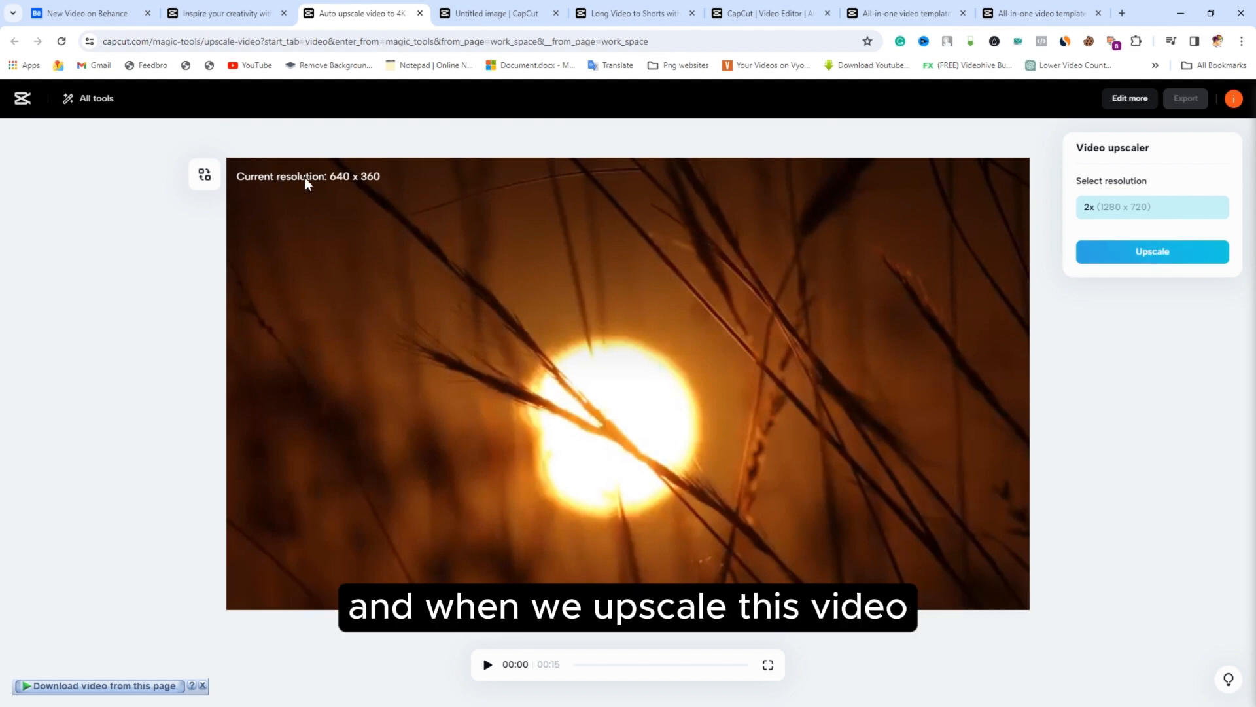
left_click(1158, 252)
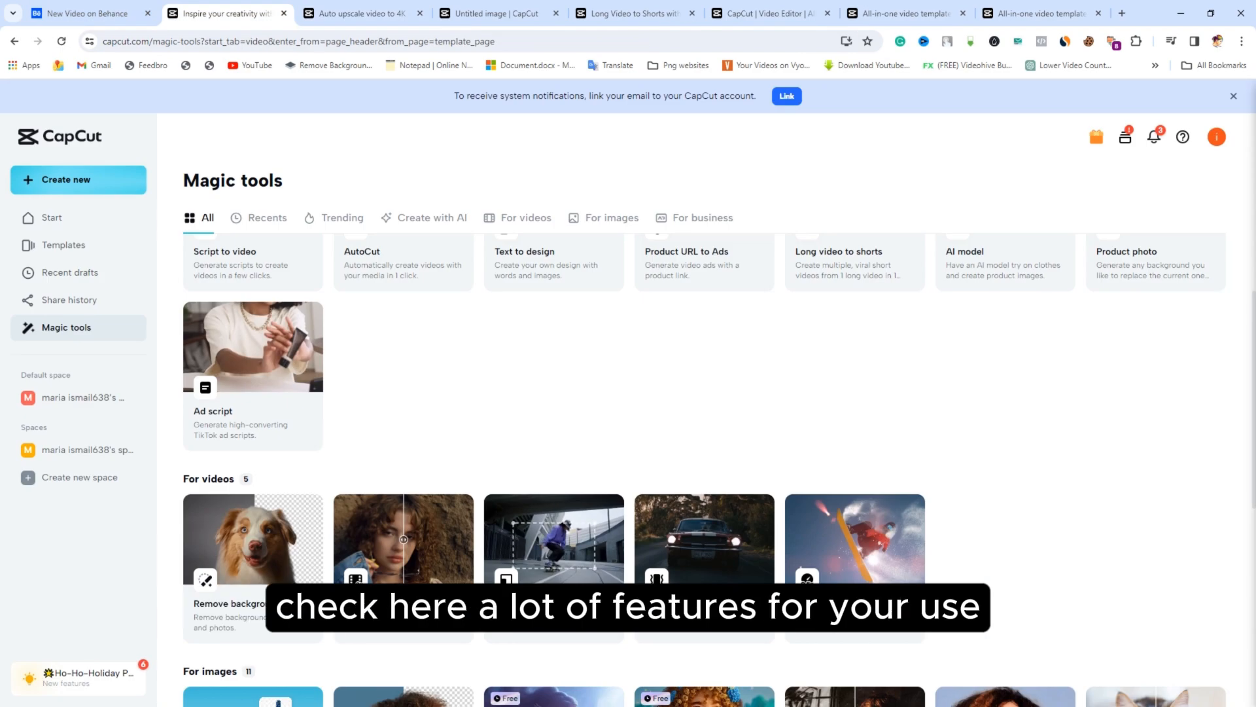
Step: Browse the Magic tools for videos, images and business, and return to the Video upscaler to check the upscaling progress
scroll(562, 556, "down", 4)
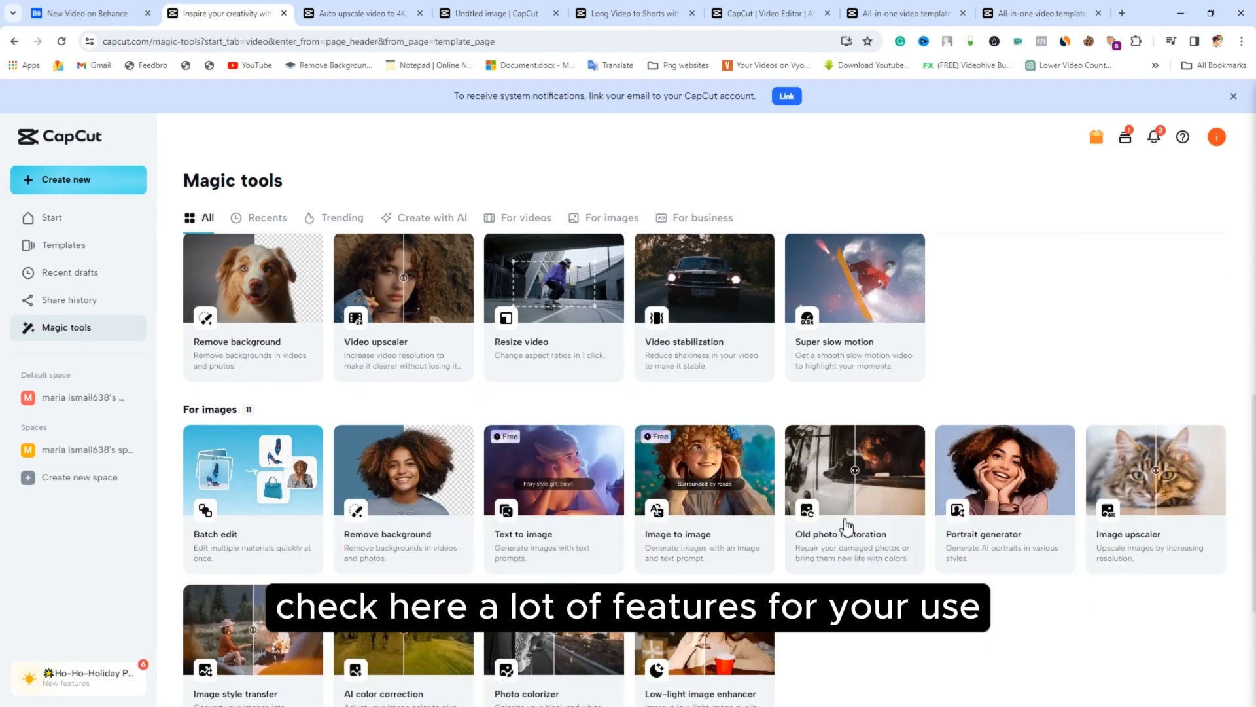
scroll(541, 560, "down", 3)
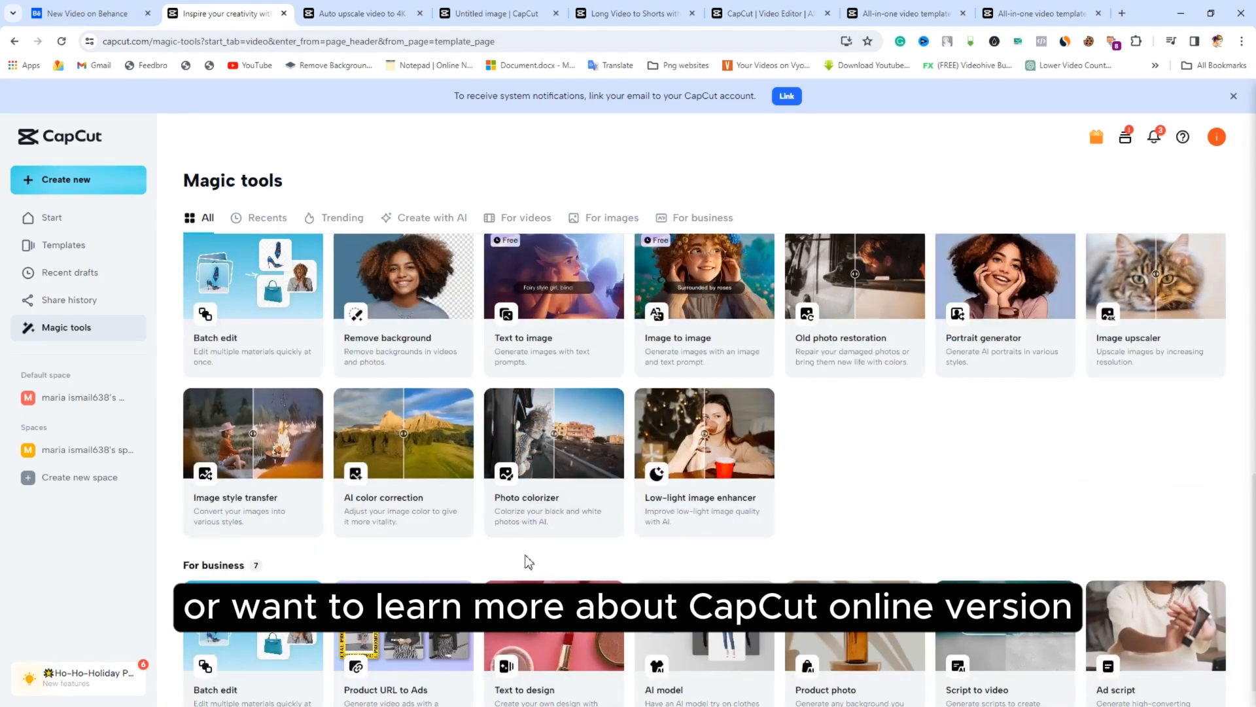
scroll(521, 562, "up", 6)
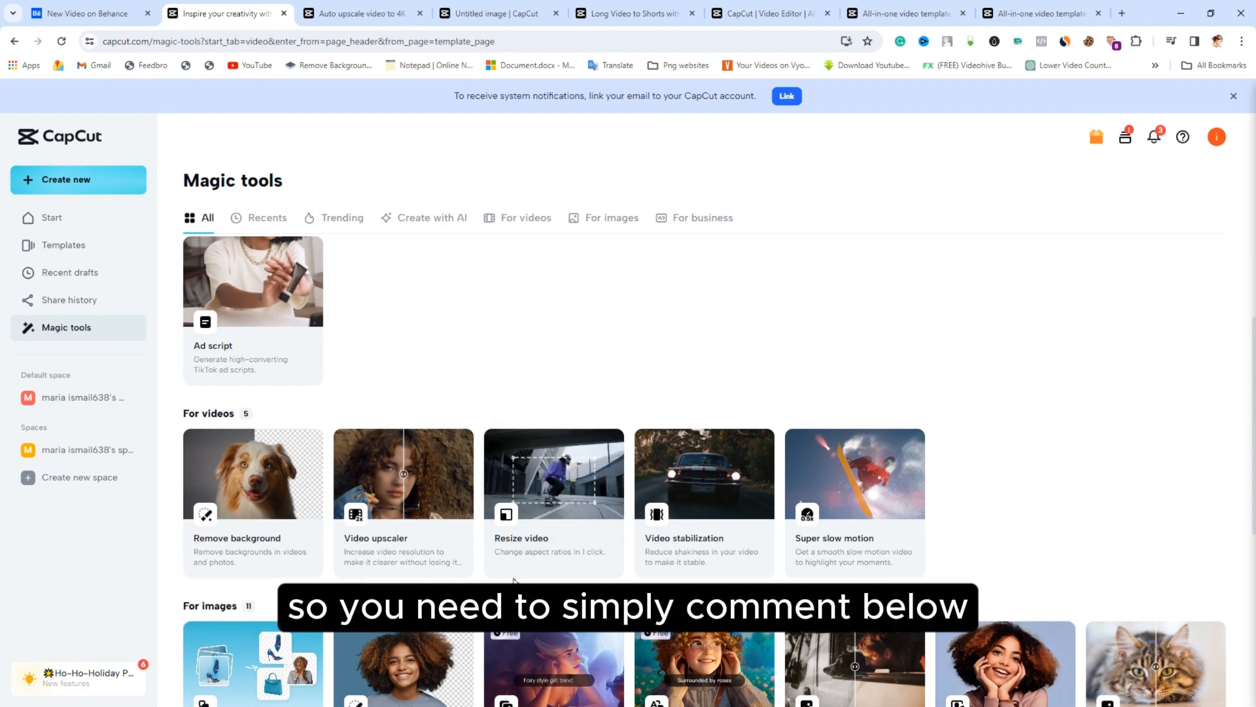
scroll(521, 561, "up", 5)
left_click(417, 4)
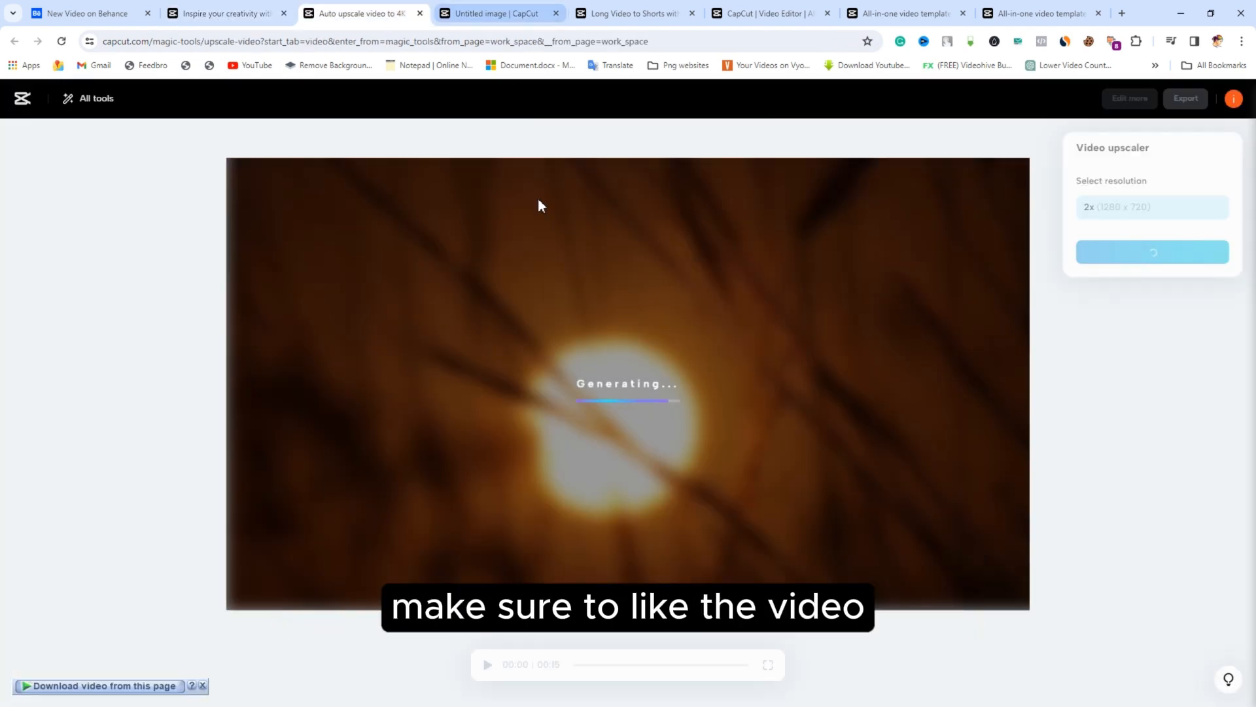